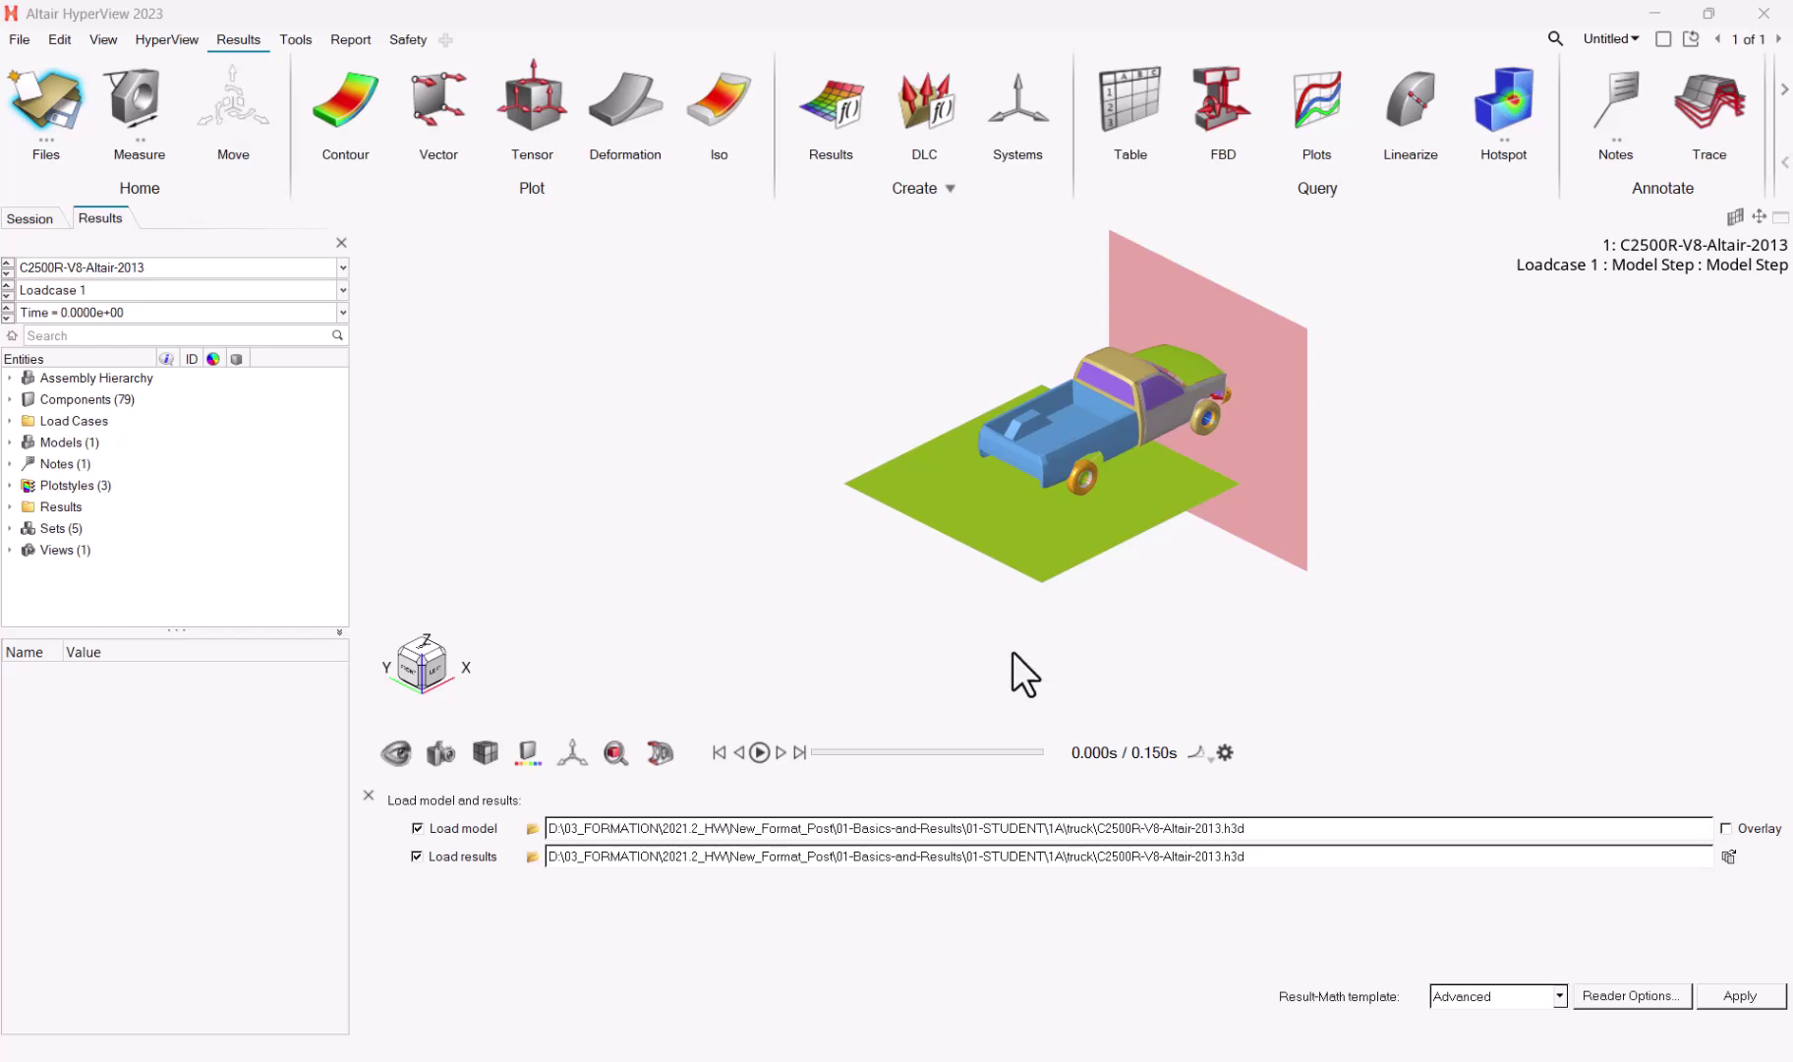
Step: Contour the truck by Stress (t) von Mises using the Max layer
{"action": "left_click", "coordinate": [334, 133]}
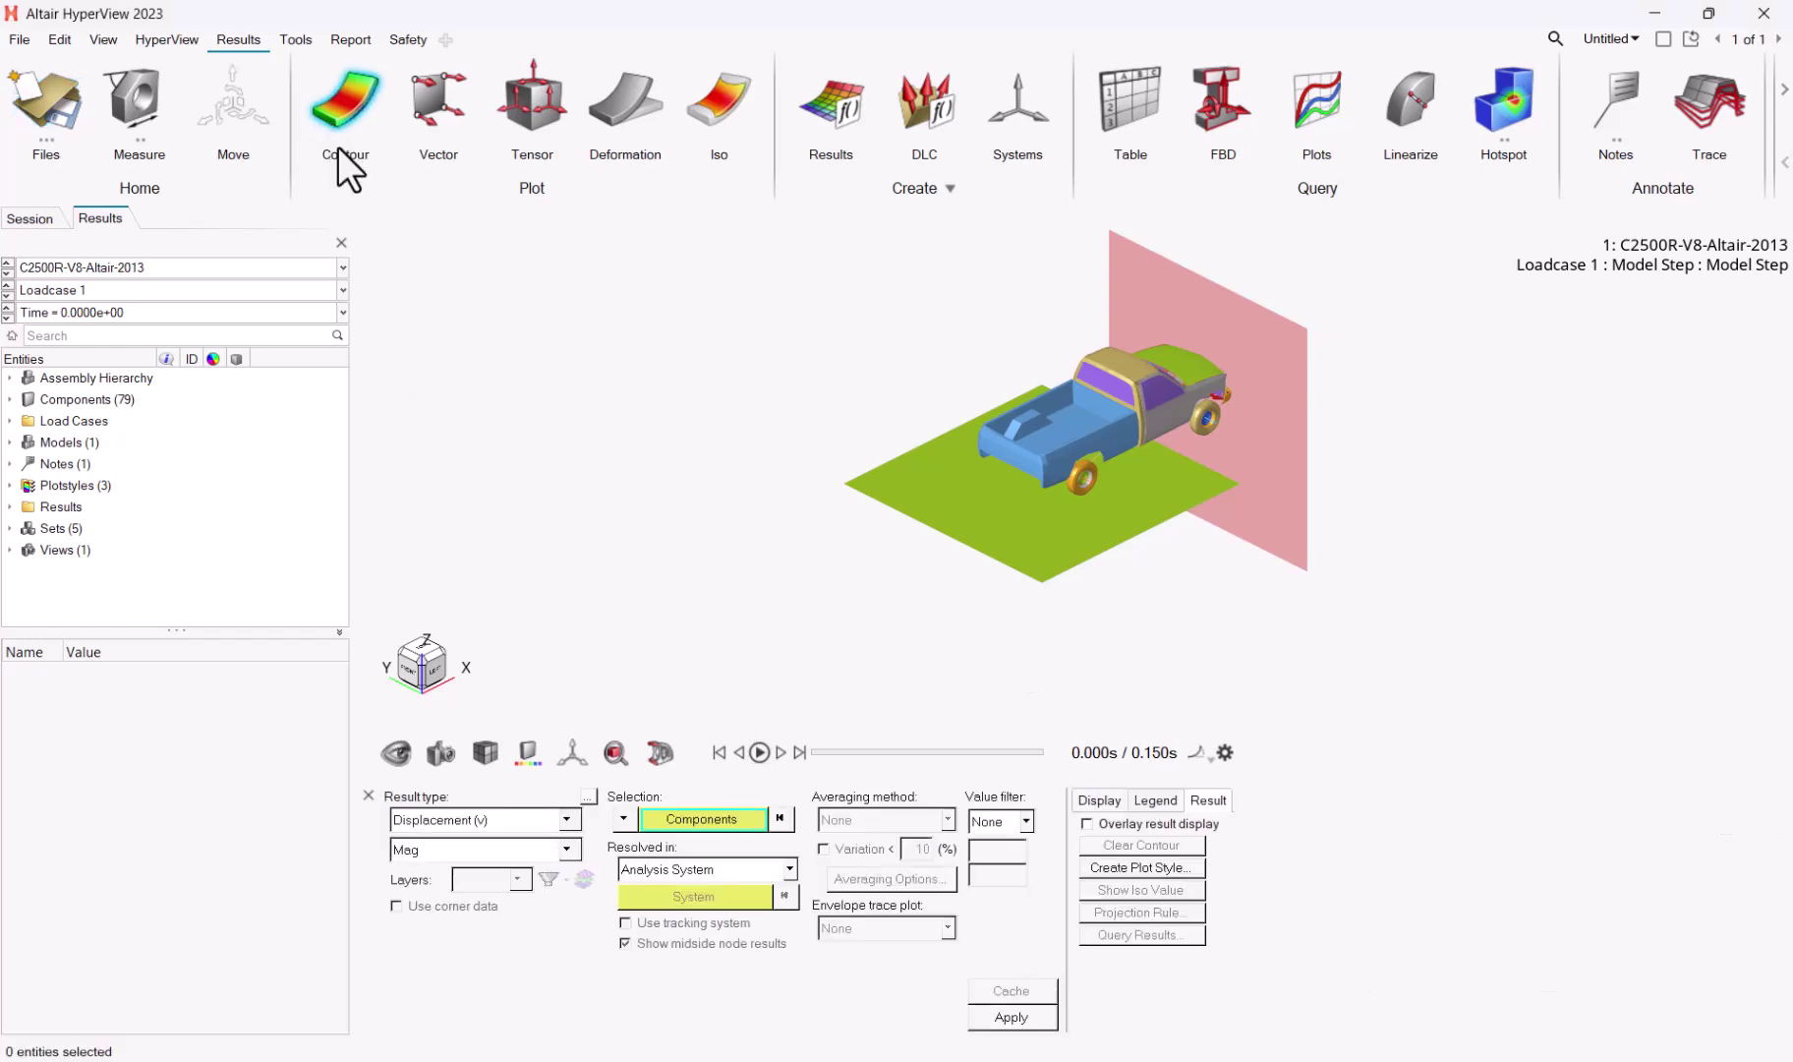
{"action": "left_click", "coordinate": [530, 819]}
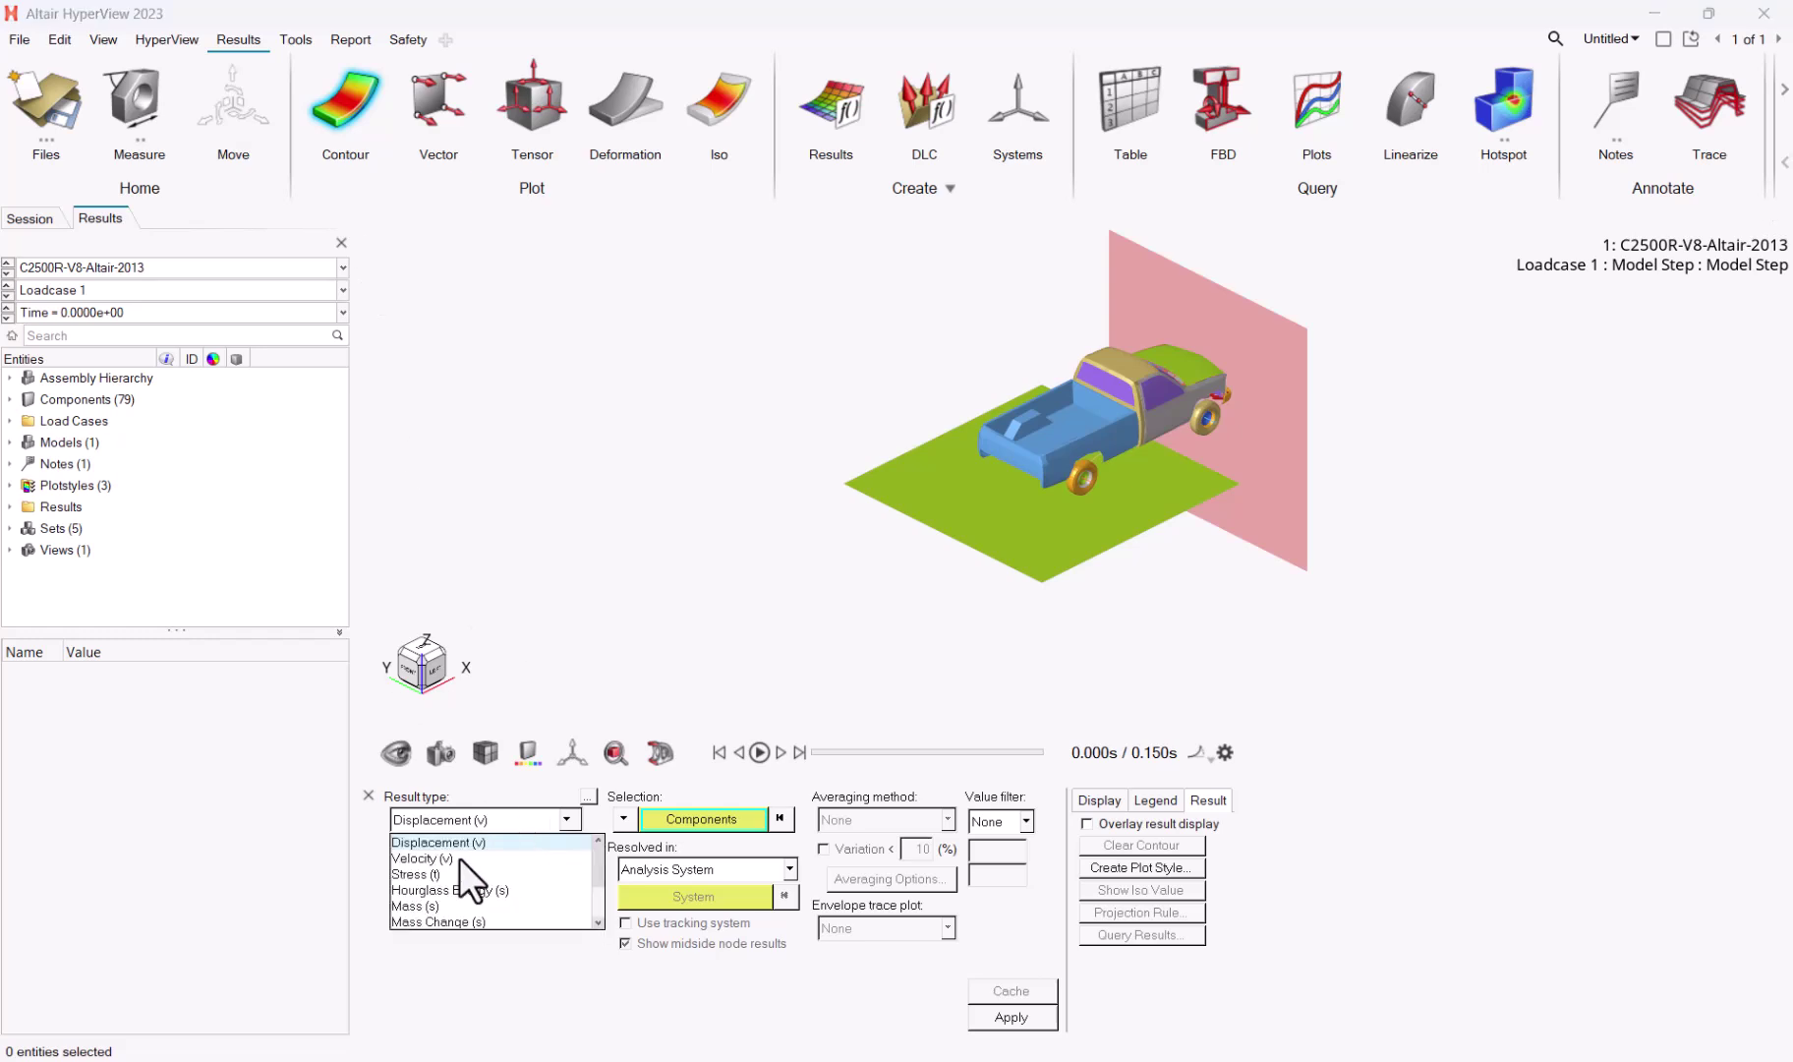
{"action": "left_click", "coordinate": [428, 873]}
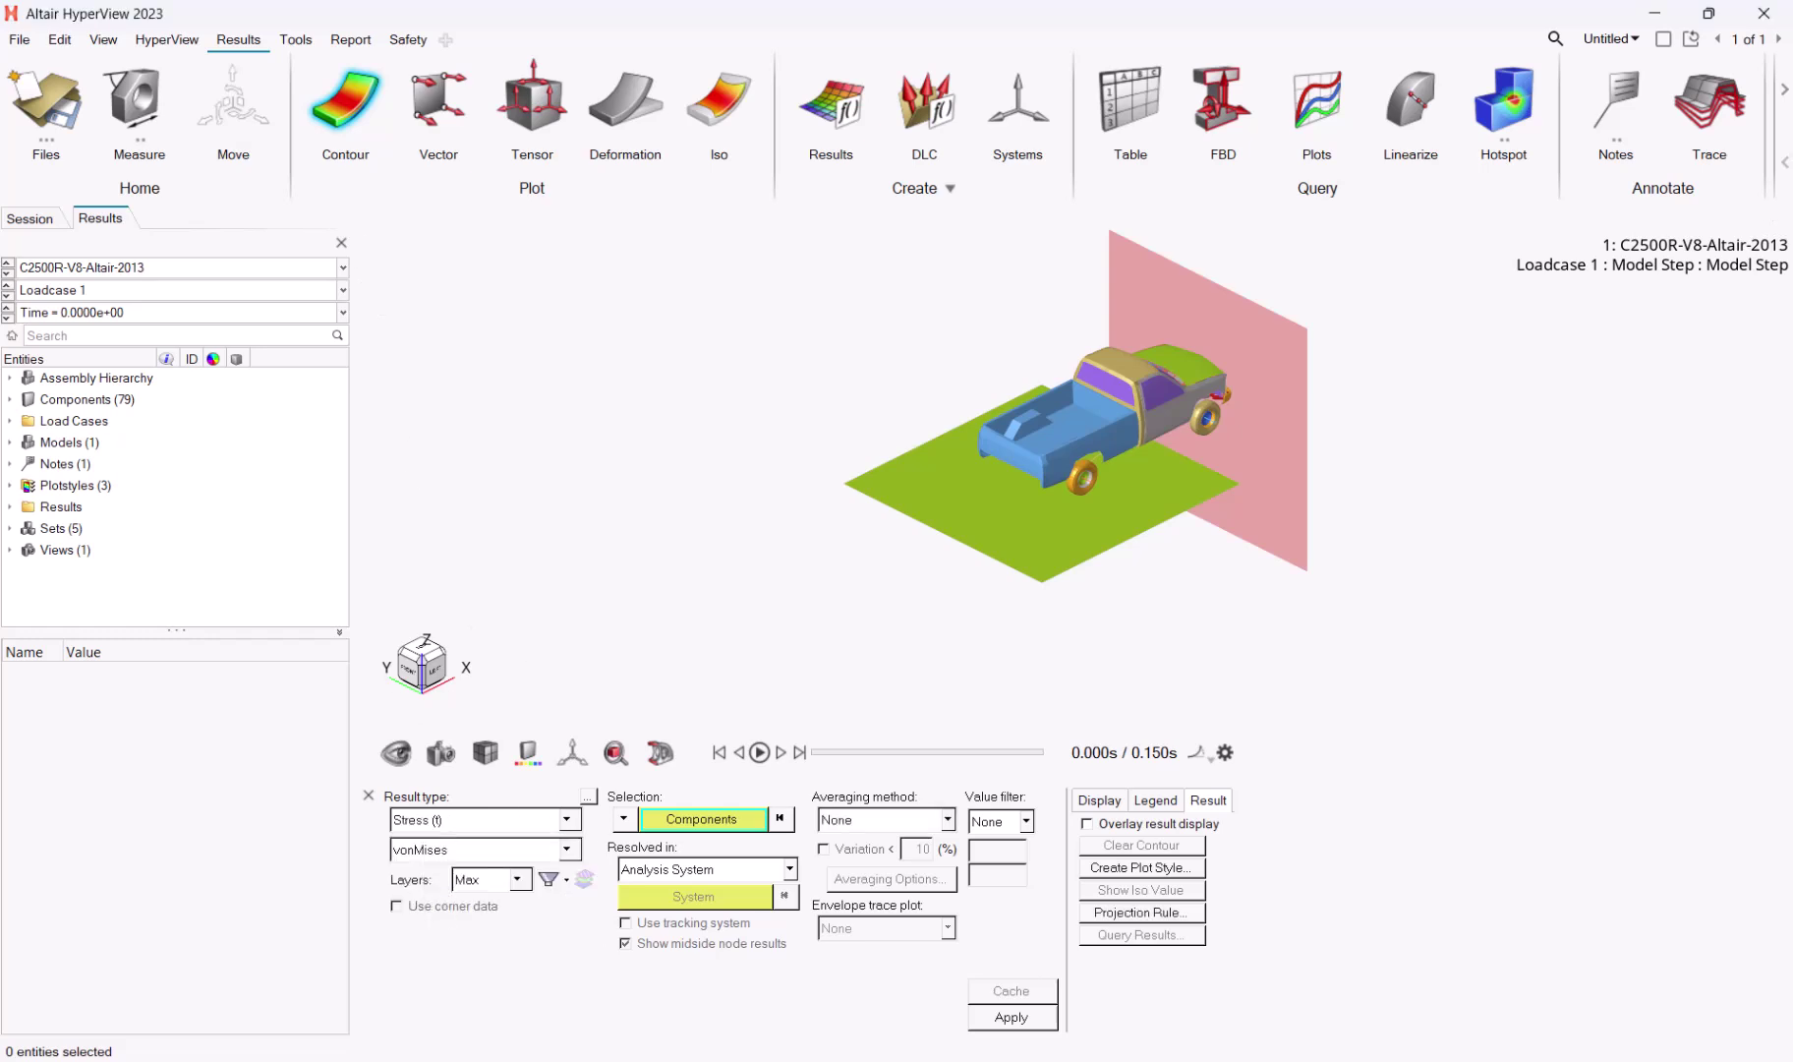
{"action": "left_click", "coordinate": [1021, 1013]}
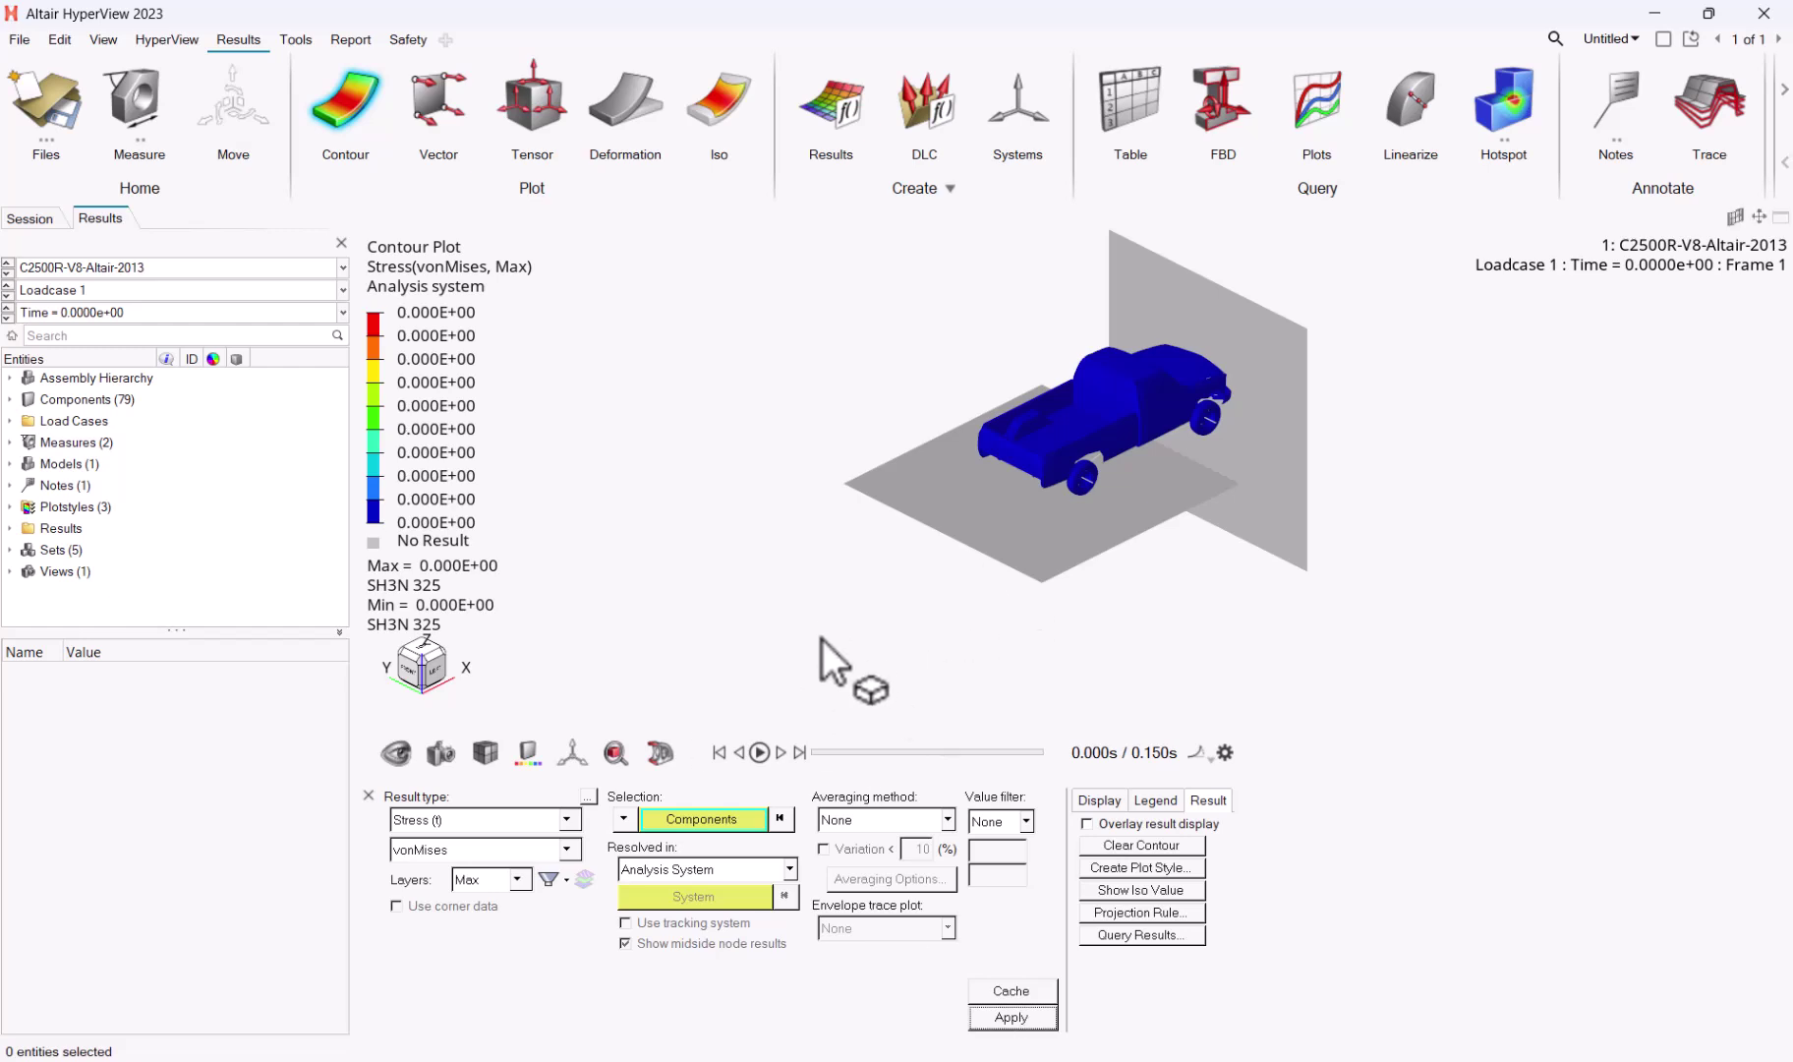
Step: Play the crash animation and pause it at 0.024 s, where stress peaks at 5.529E+02
{"action": "left_click", "coordinate": [759, 752]}
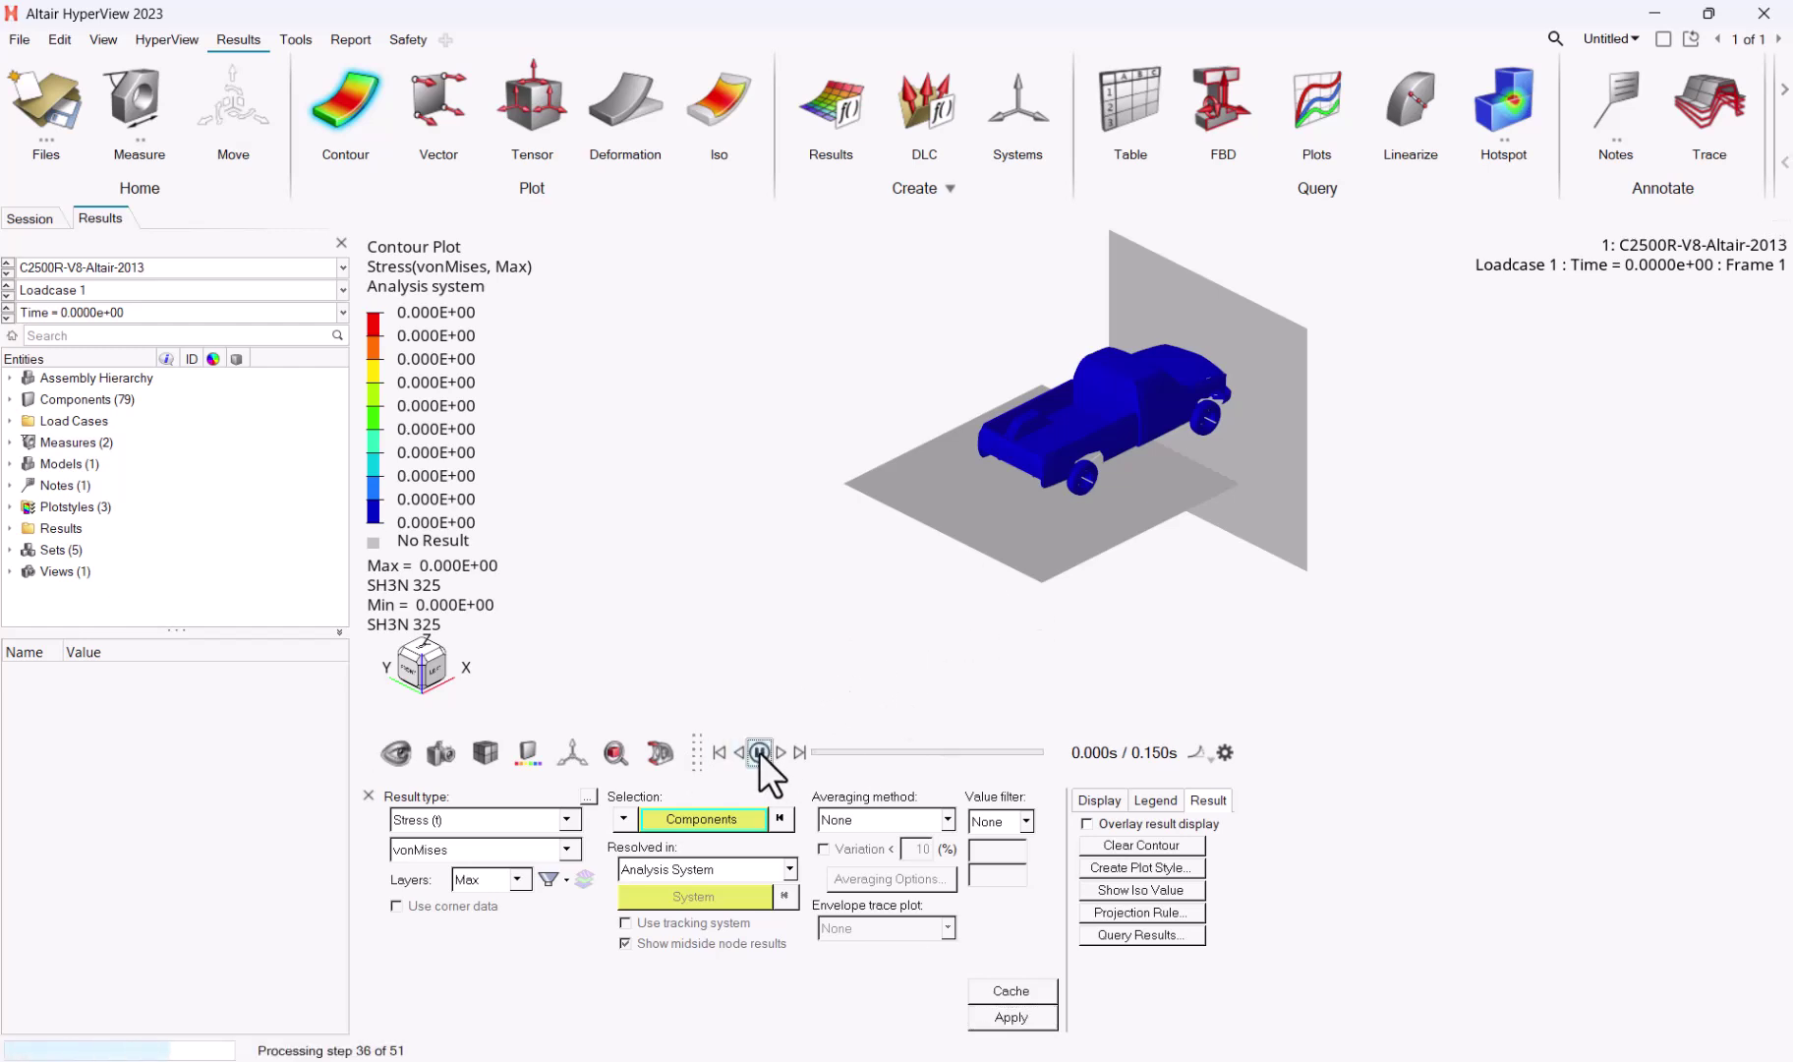
{"action": "left_click", "coordinate": [759, 752]}
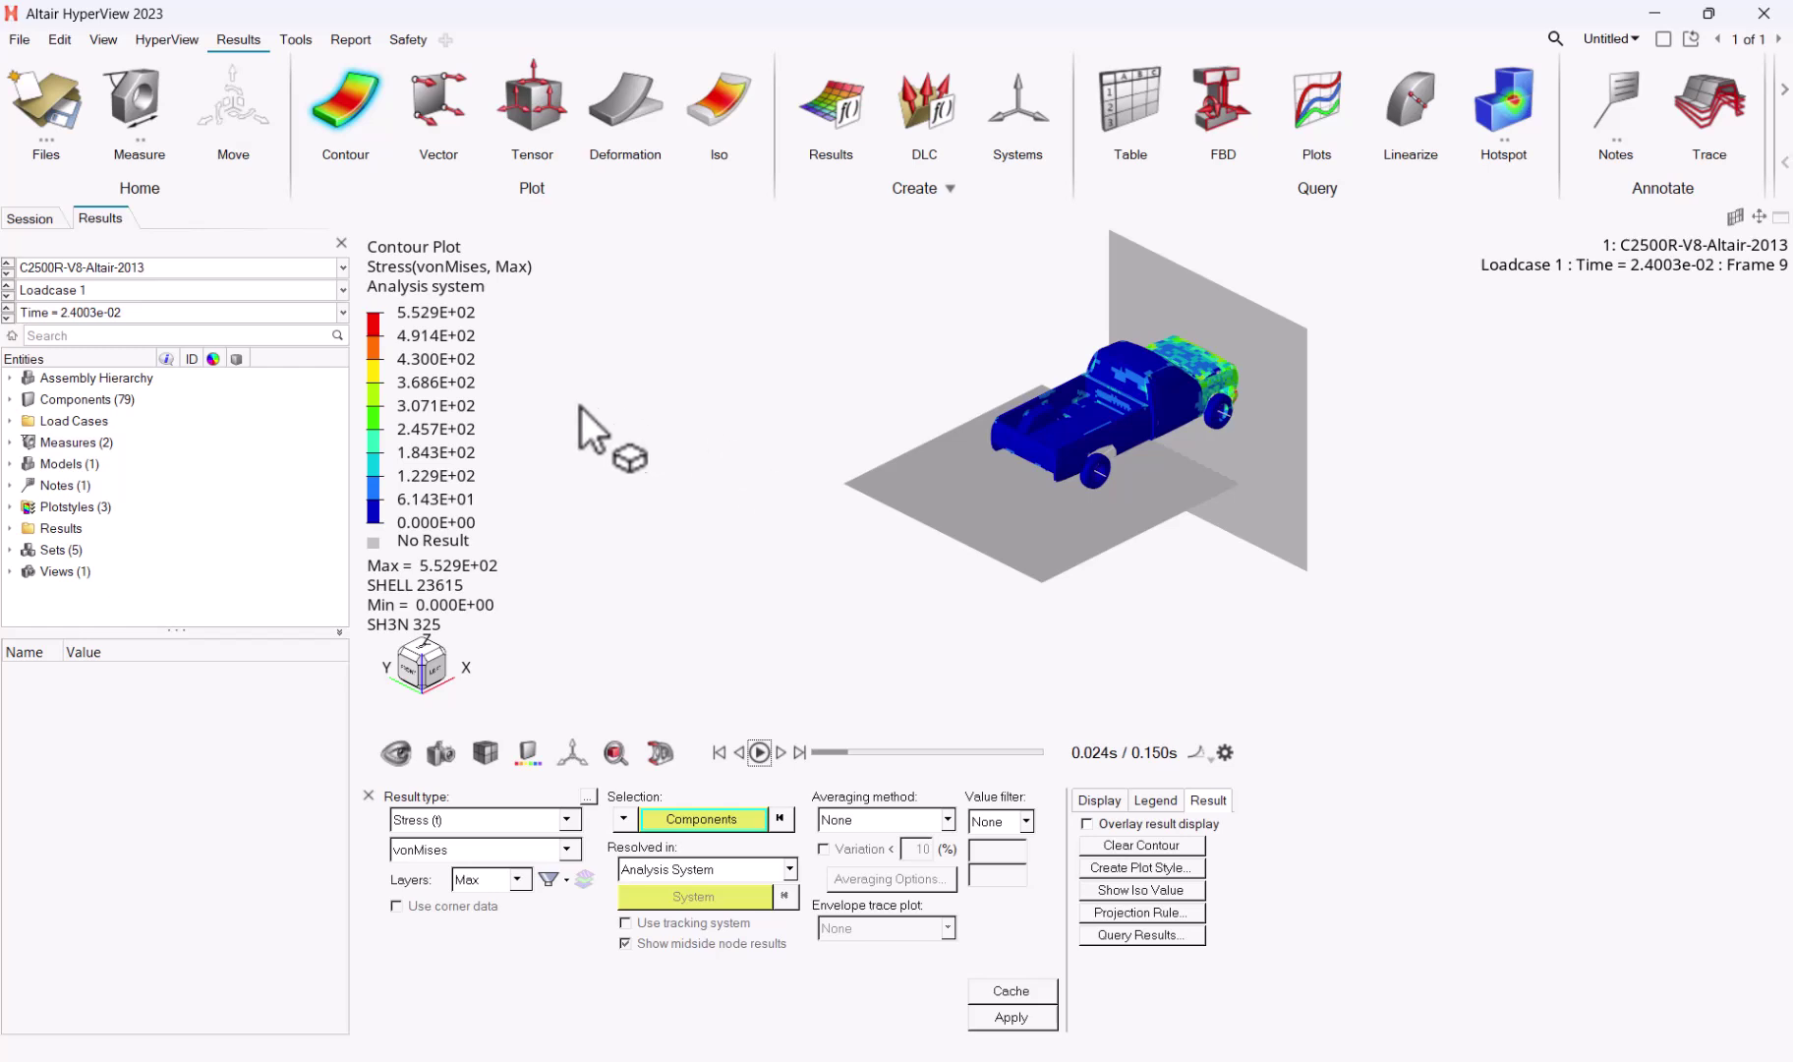
{"action": "left_click", "coordinate": [35, 116]}
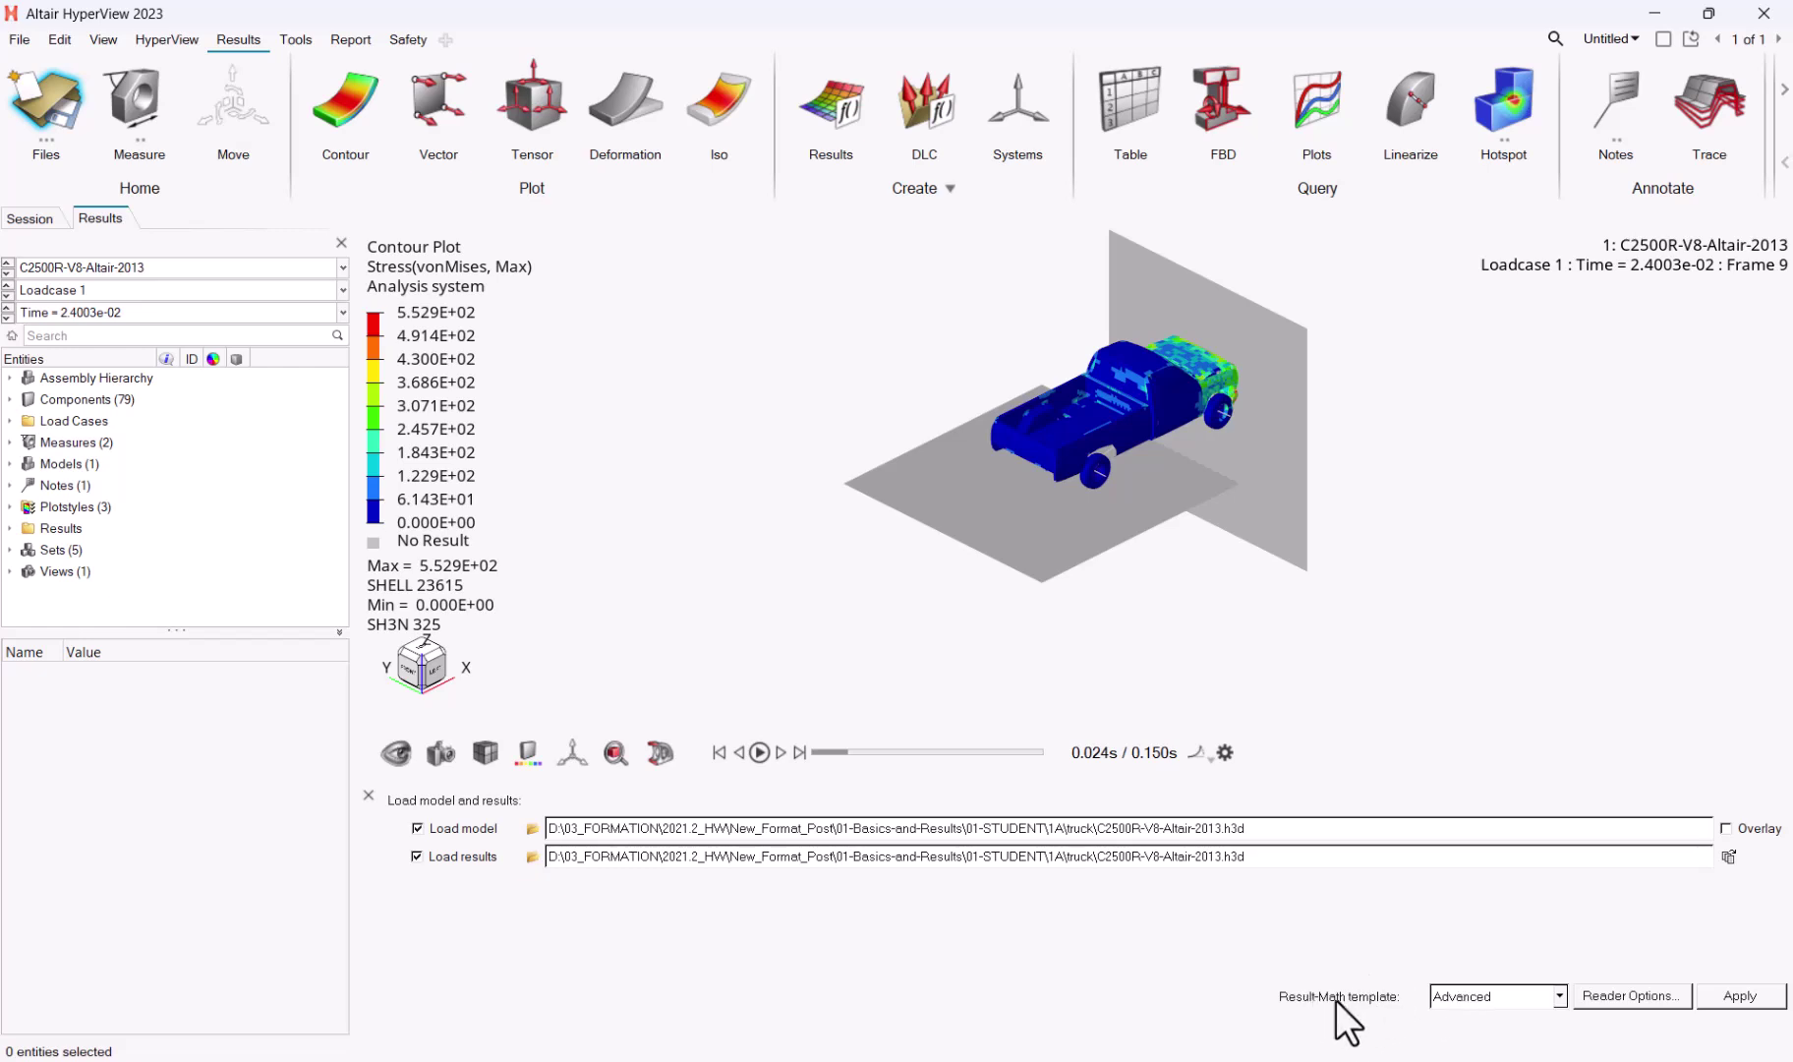
Step: Create a new derived result from the Results browser
{"action": "right_click", "coordinate": [261, 400]}
{"action": "mouse_move", "coordinate": [317, 416]}
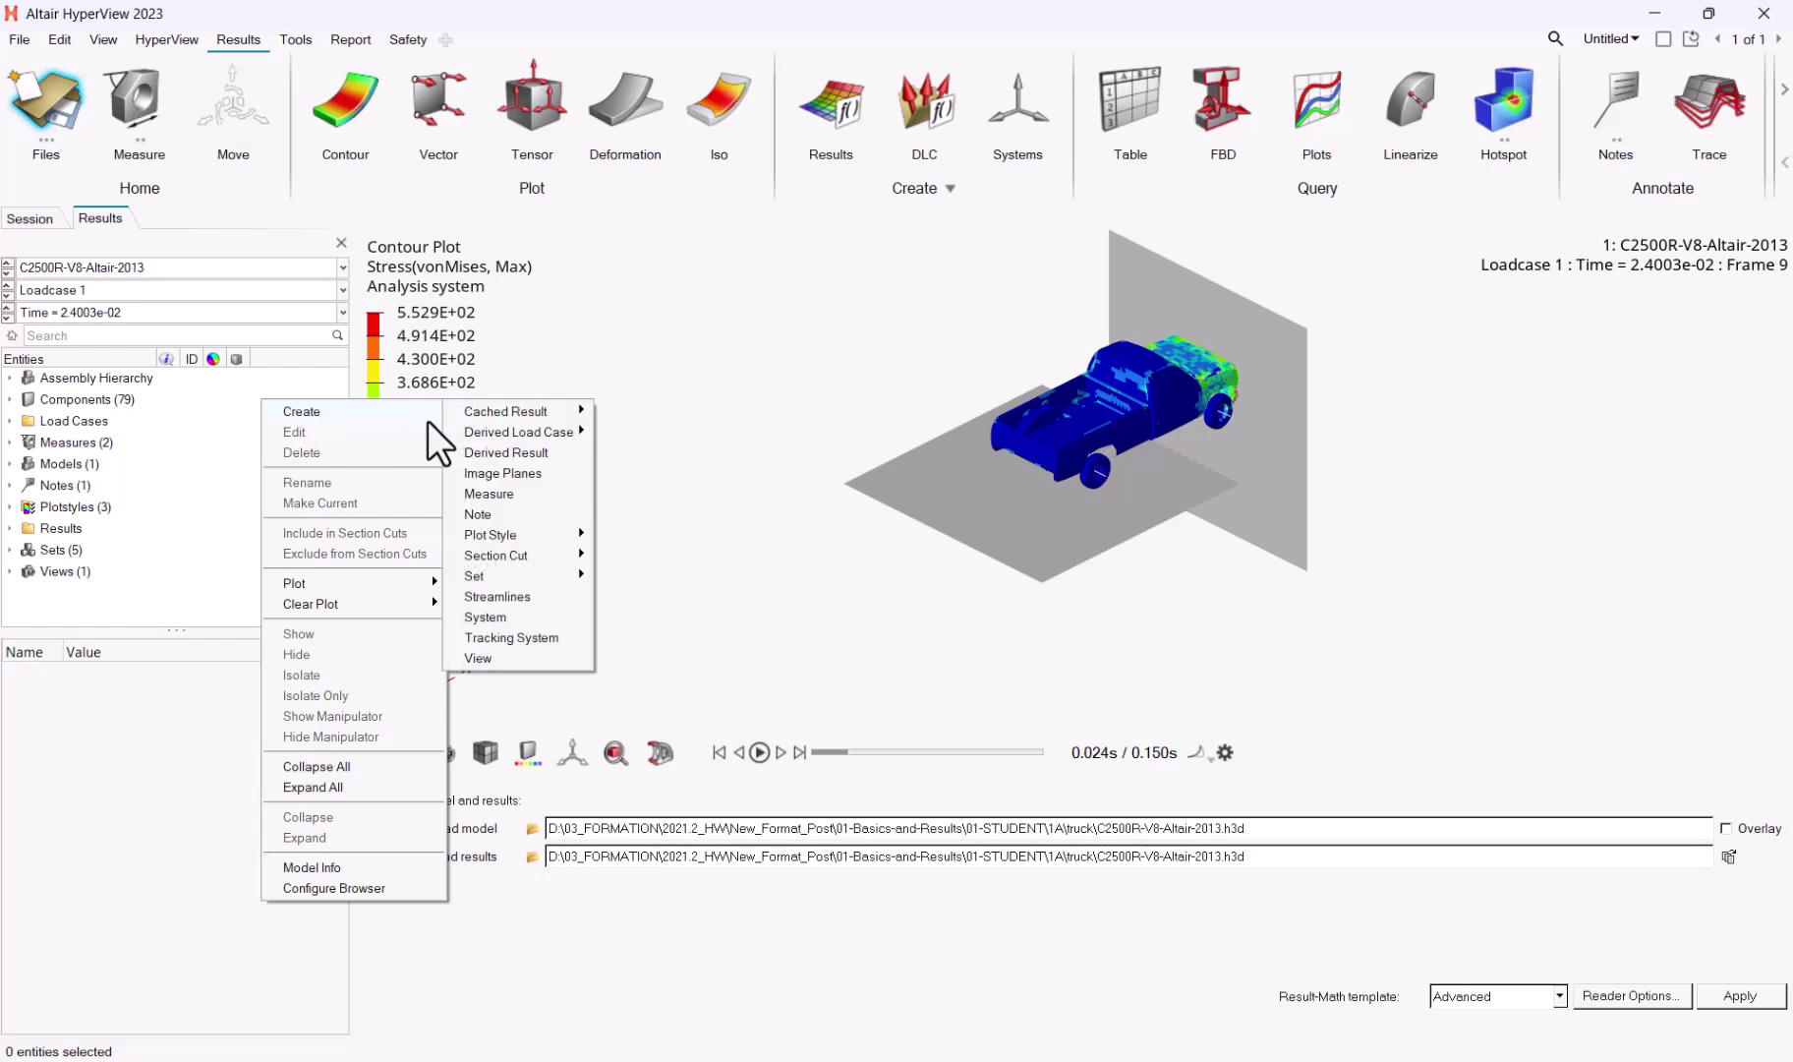
{"action": "left_click", "coordinate": [515, 452]}
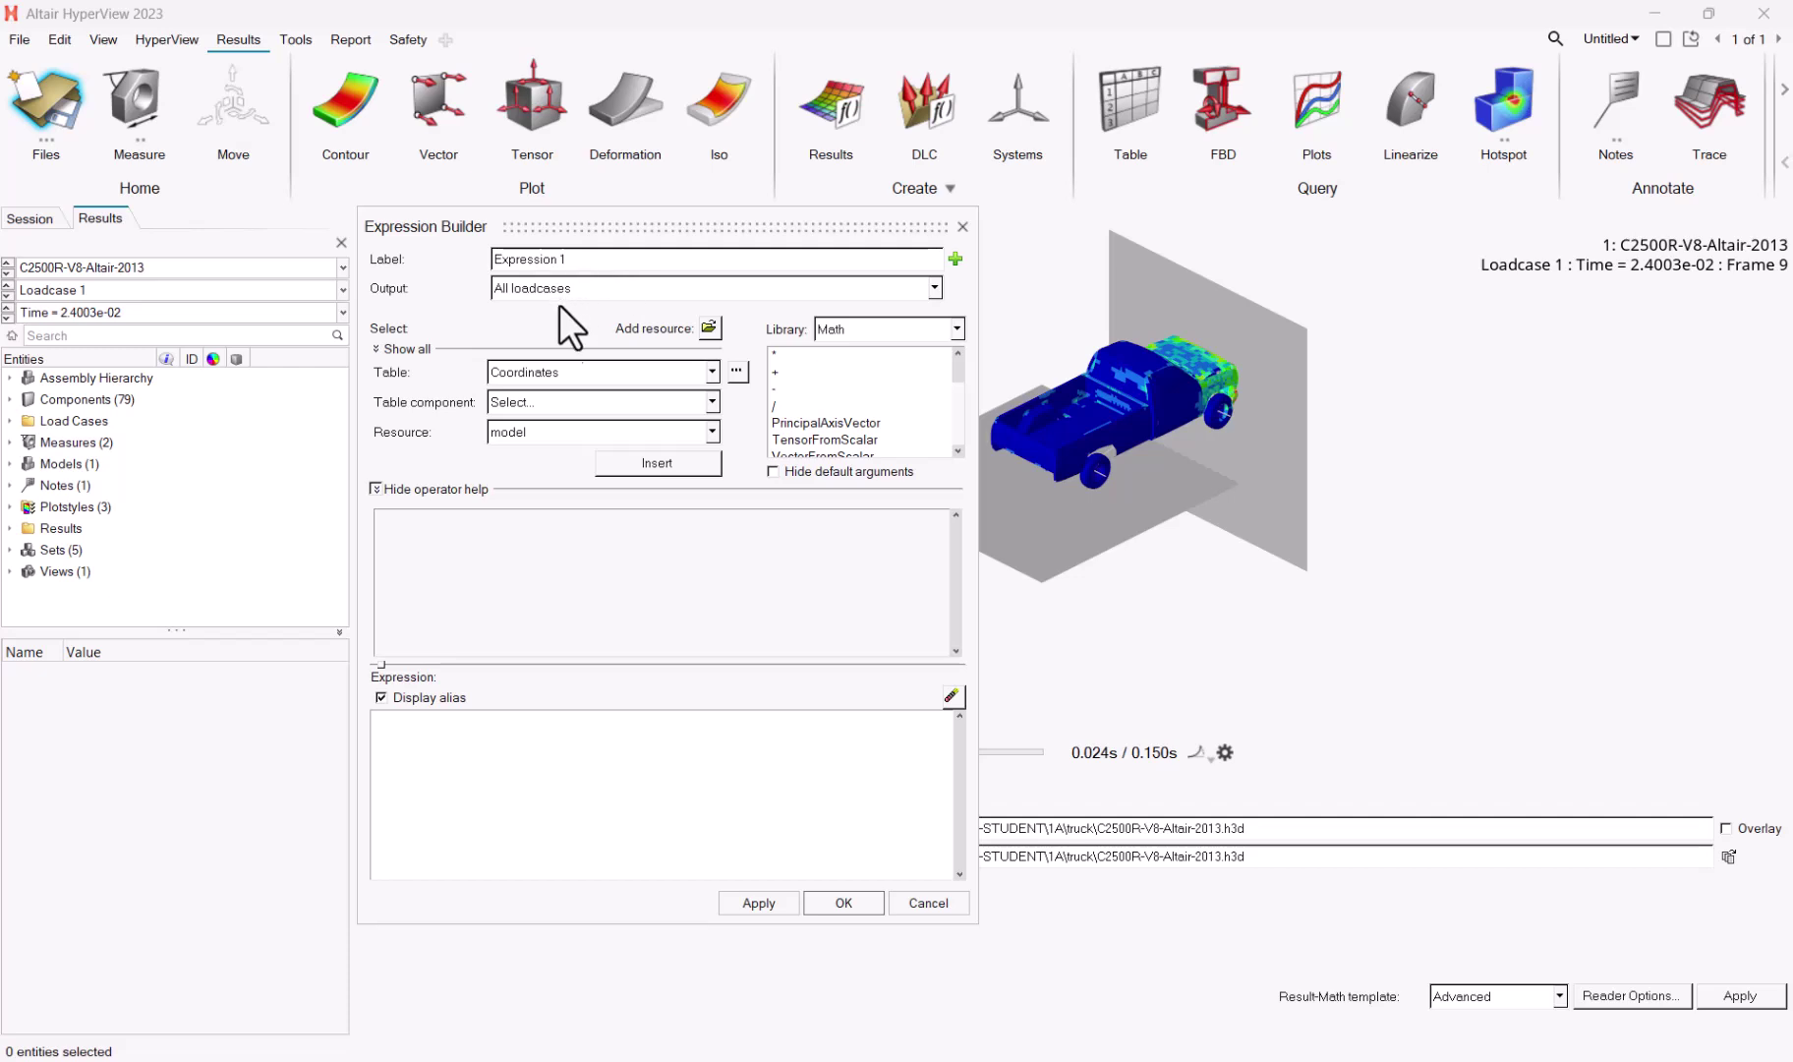
Step: Switch the function library to Model and select BCElemToPart to read its description
{"action": "left_click", "coordinate": [572, 374]}
{"action": "left_click", "coordinate": [572, 375]}
{"action": "left_click", "coordinate": [866, 330]}
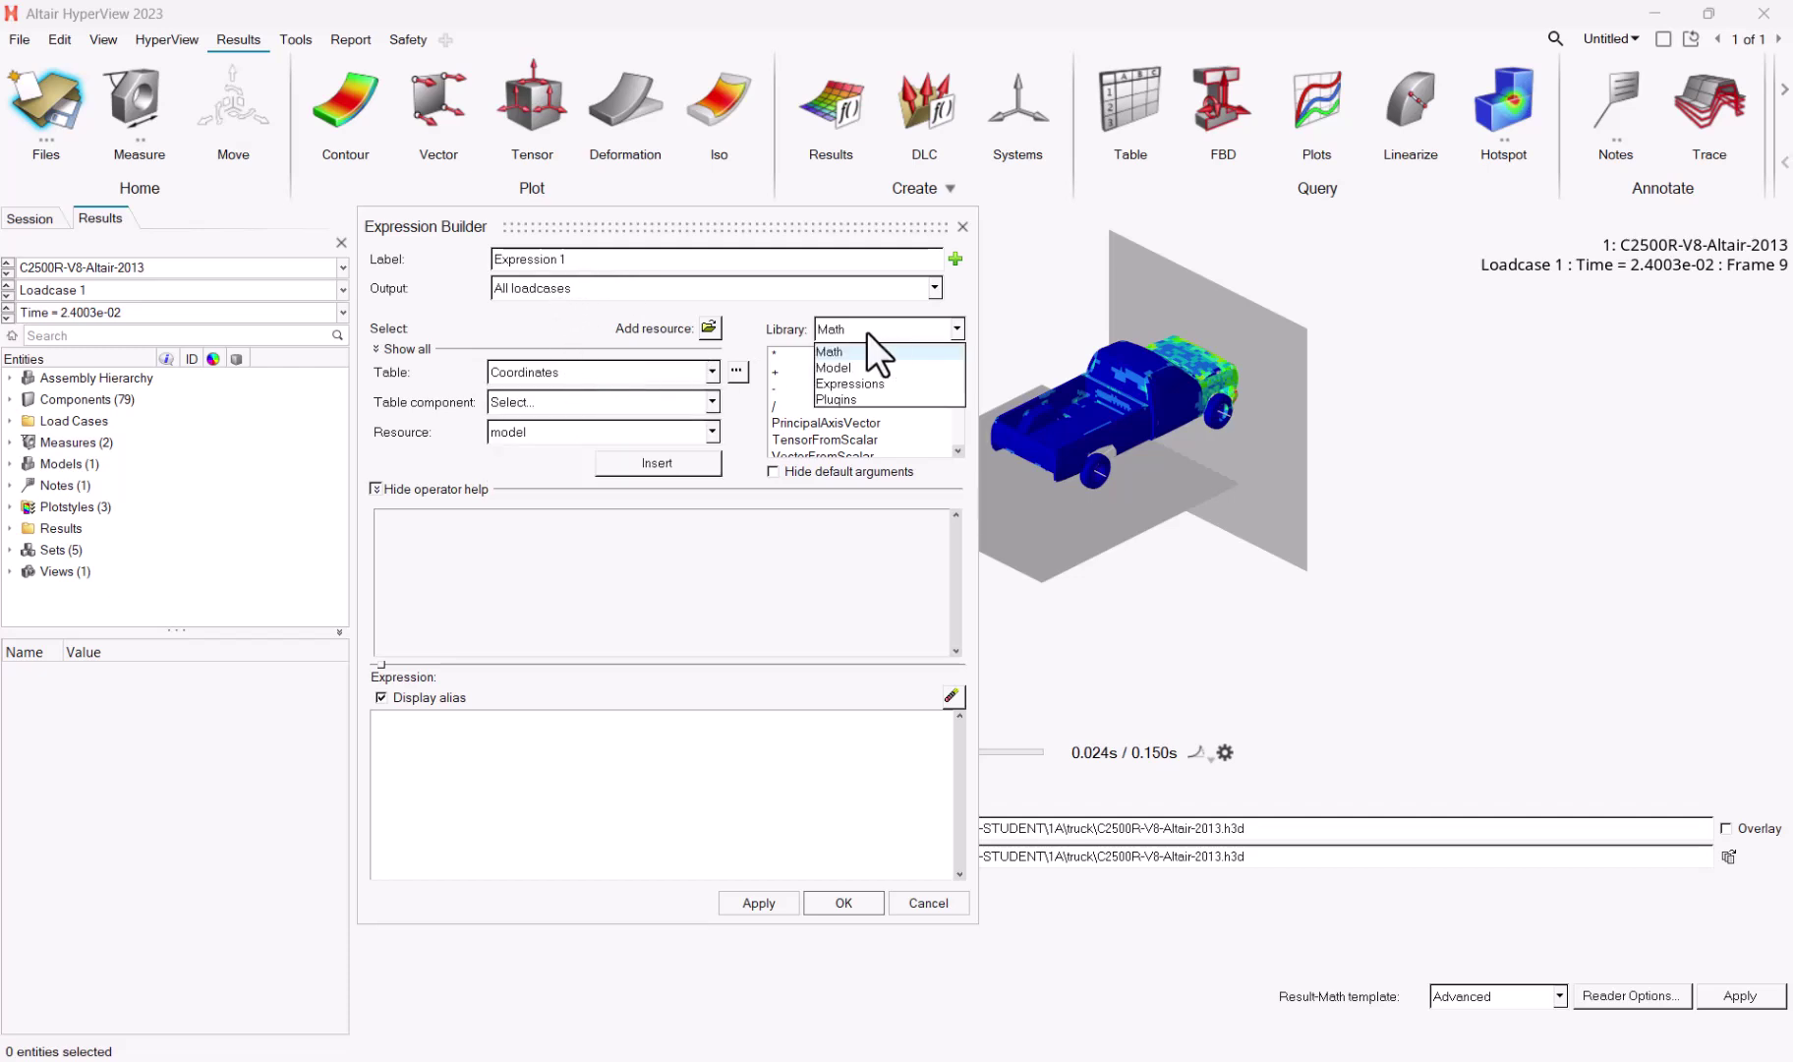
{"action": "left_click", "coordinate": [835, 367]}
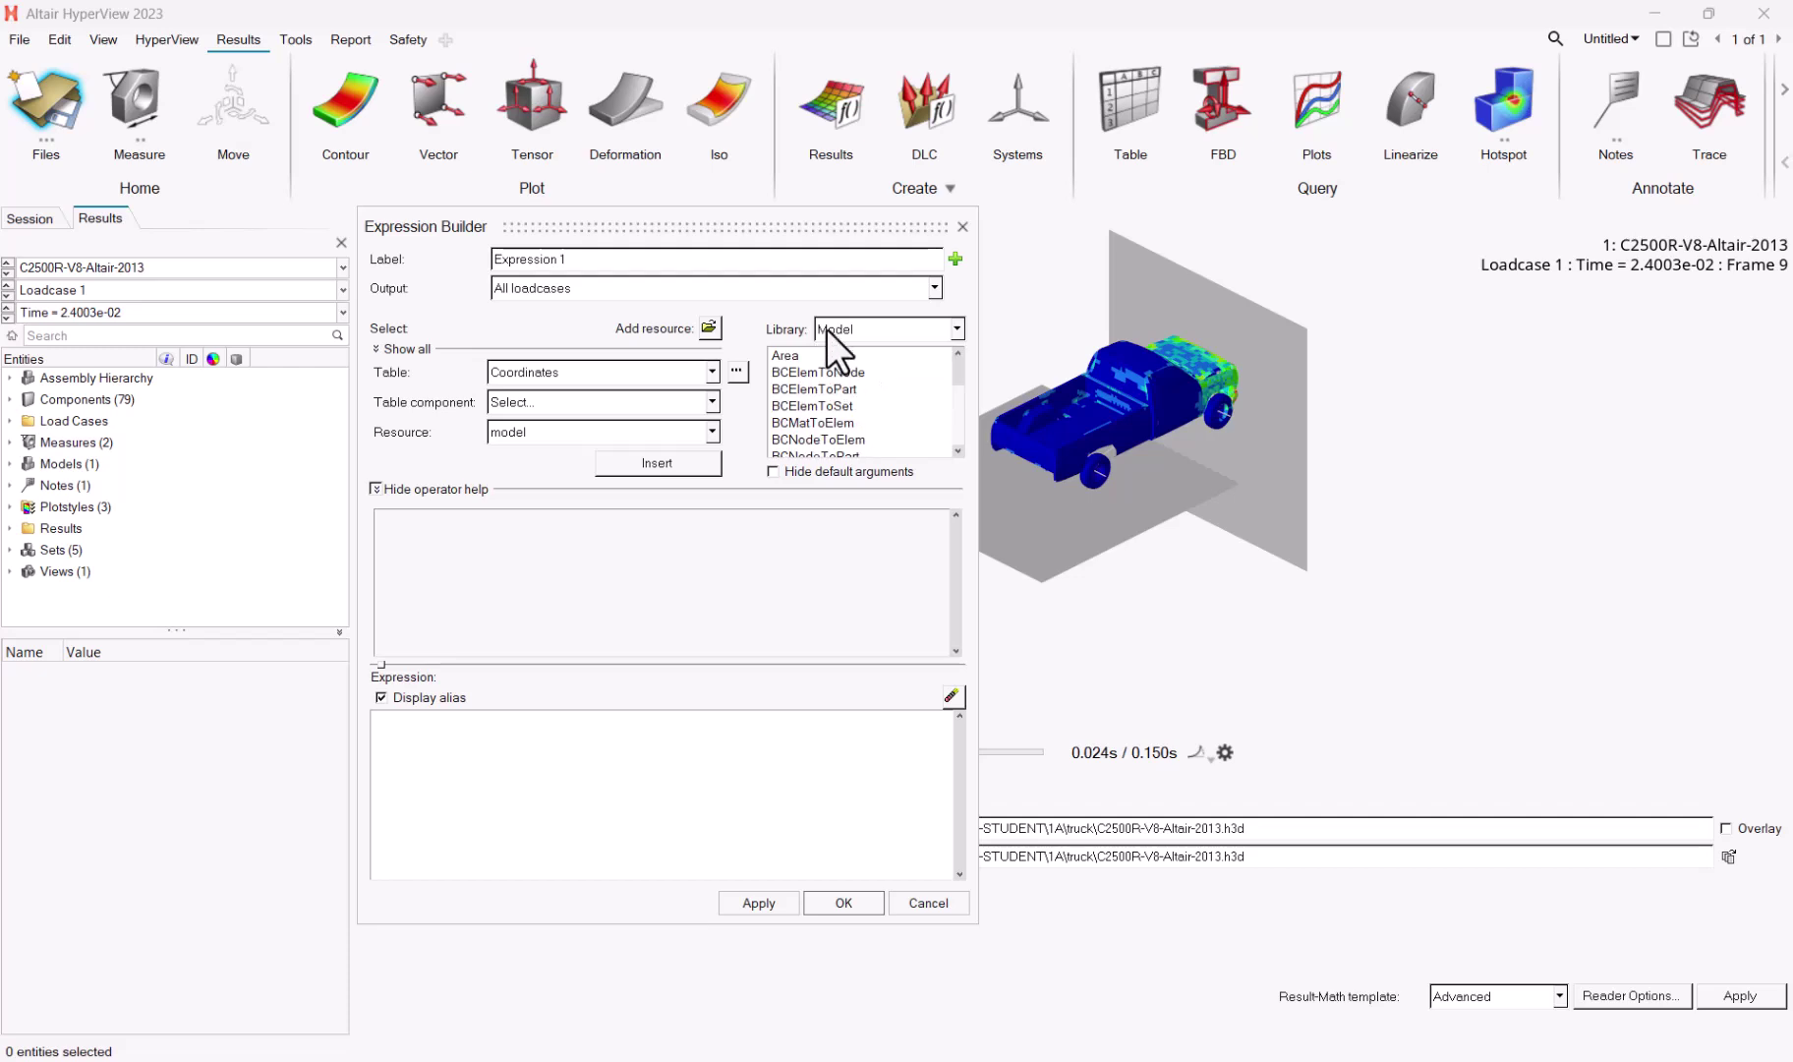
{"action": "left_click", "coordinate": [790, 388]}
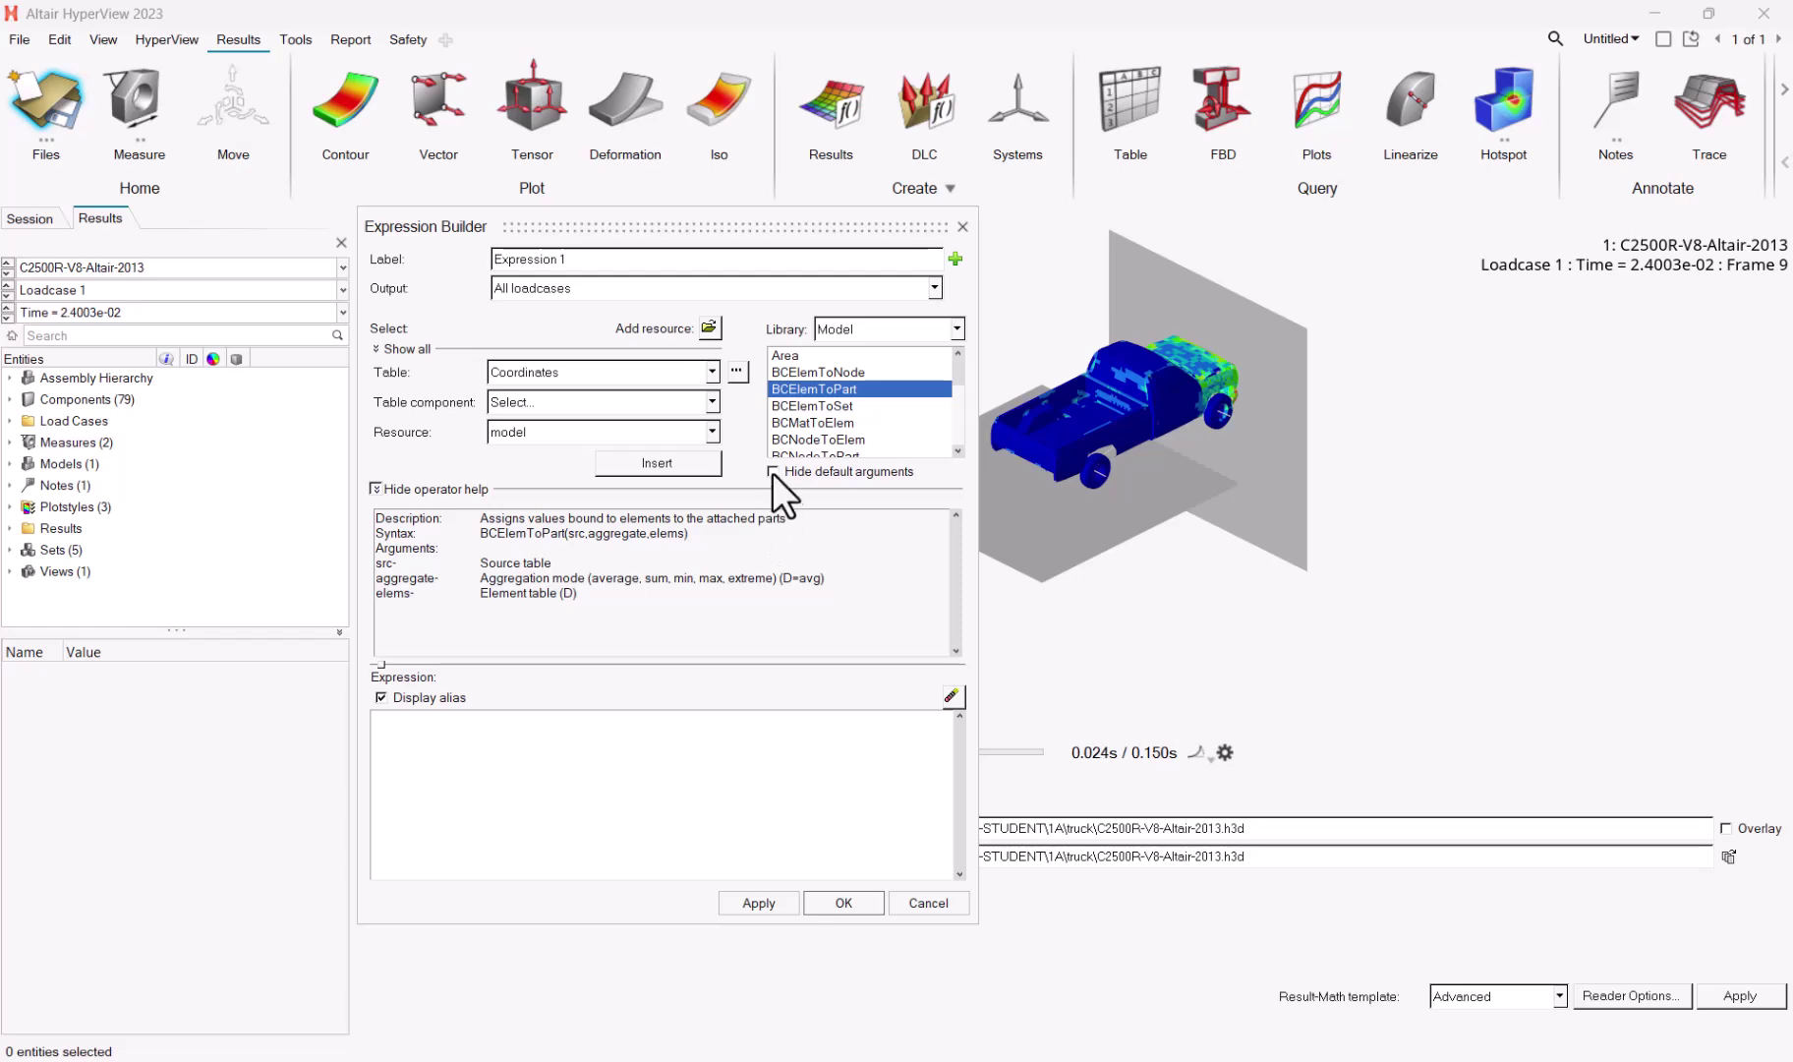
Step: Build the expression BCElemToPart using max aggregation on the Stress vonMises table
{"action": "double_click", "coordinate": [797, 390]}
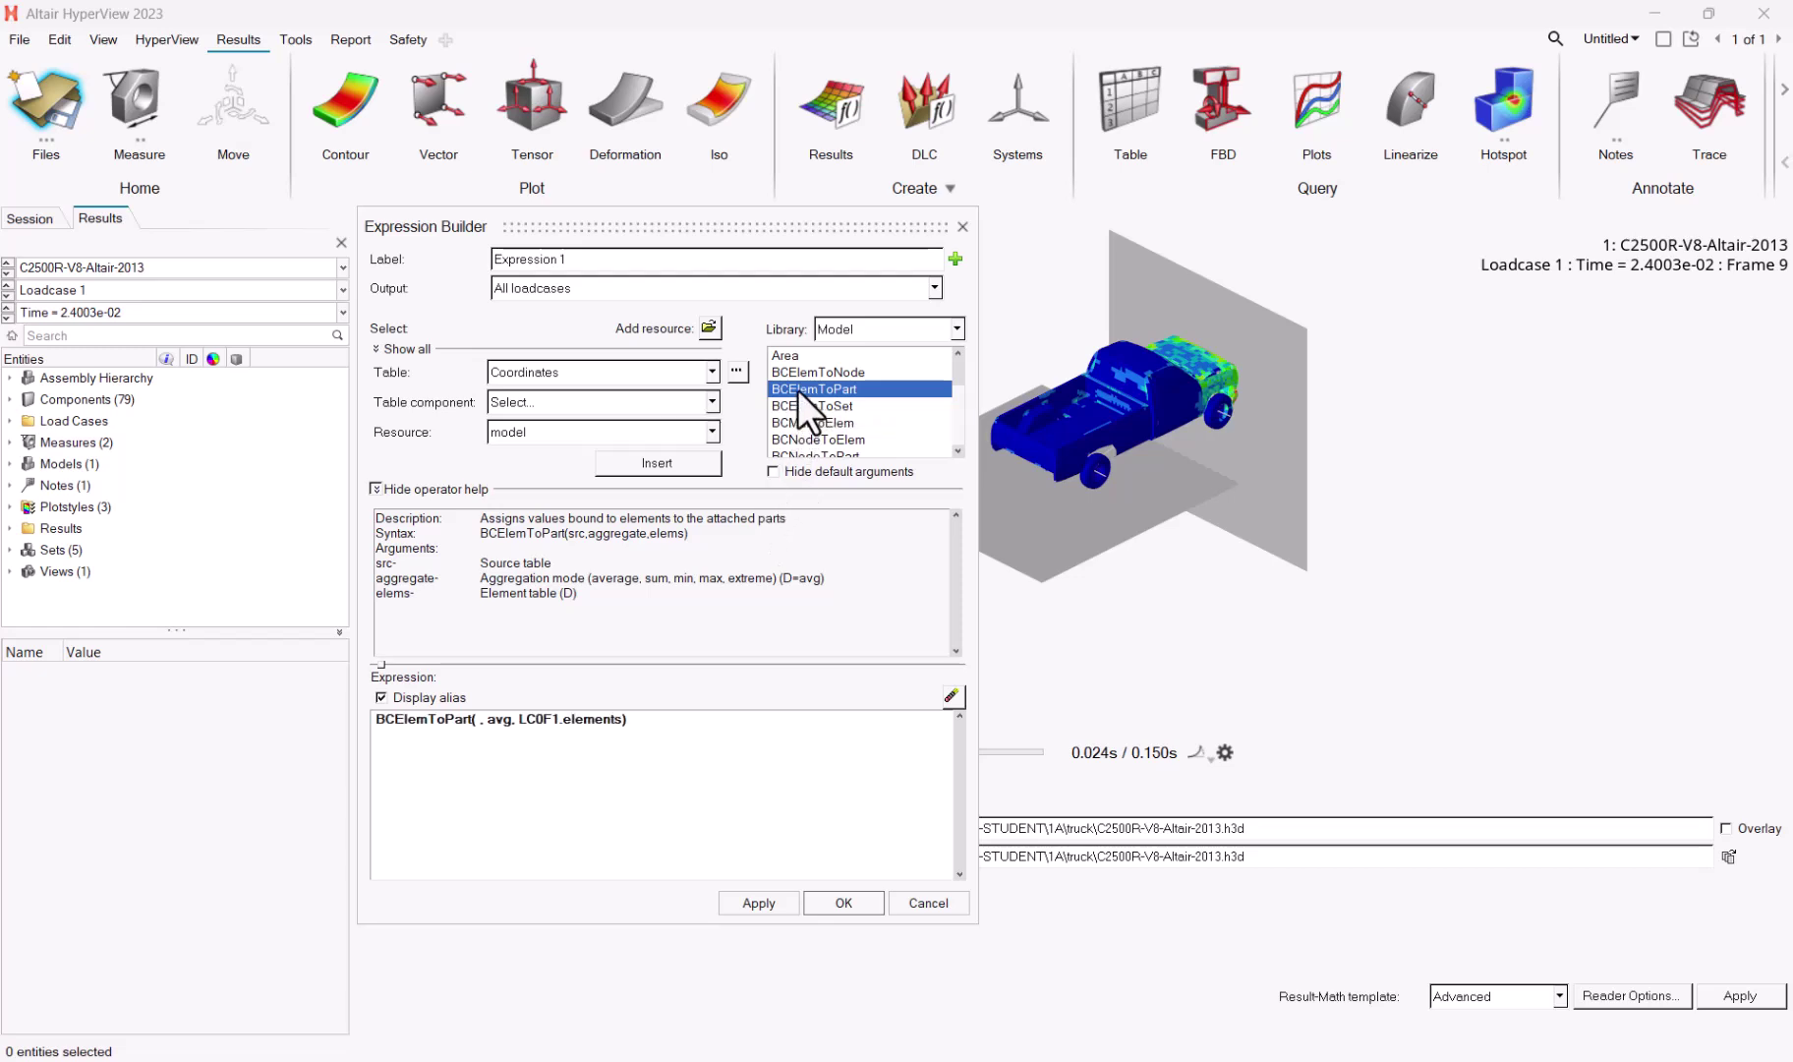
{"action": "double_click", "coordinate": [497, 737]}
{"action": "type", "text": "max"}
{"action": "left_click", "coordinate": [533, 375]}
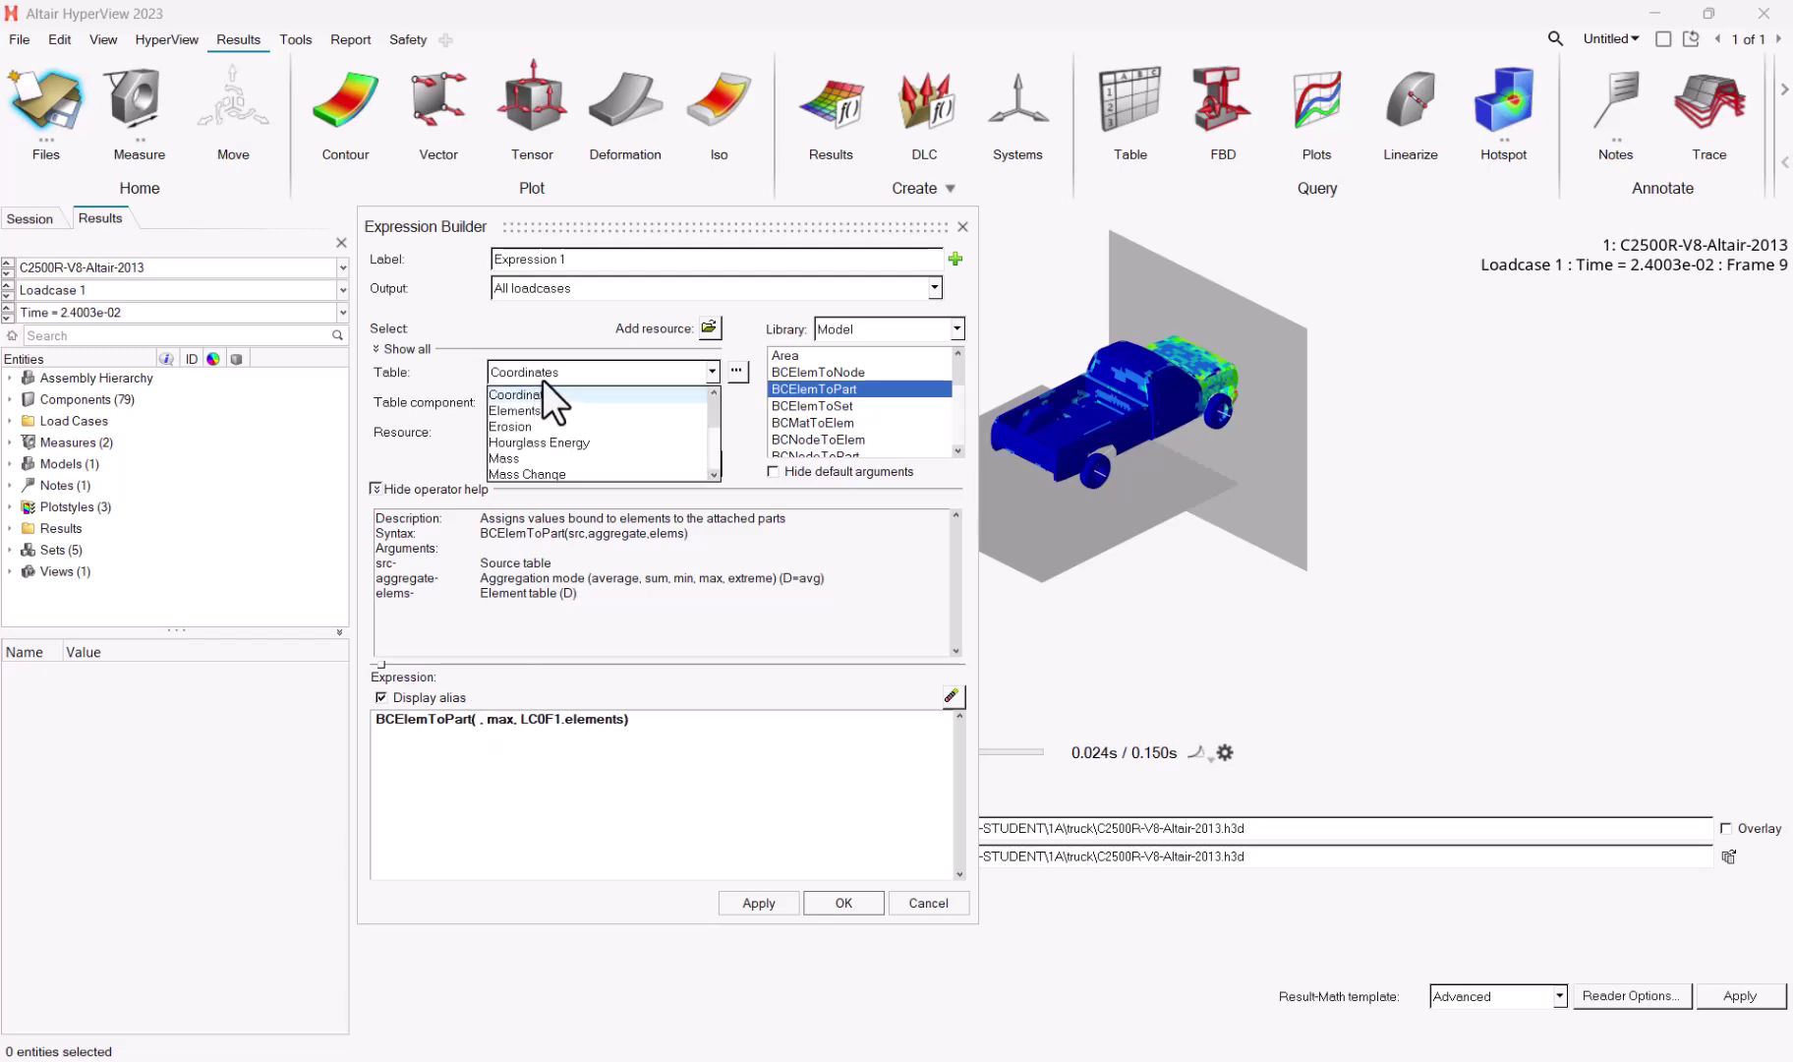
{"action": "scroll", "coordinate": [546, 379], "scroll_direction": "down", "scroll_amount": 2}
{"action": "left_click", "coordinate": [535, 444]}
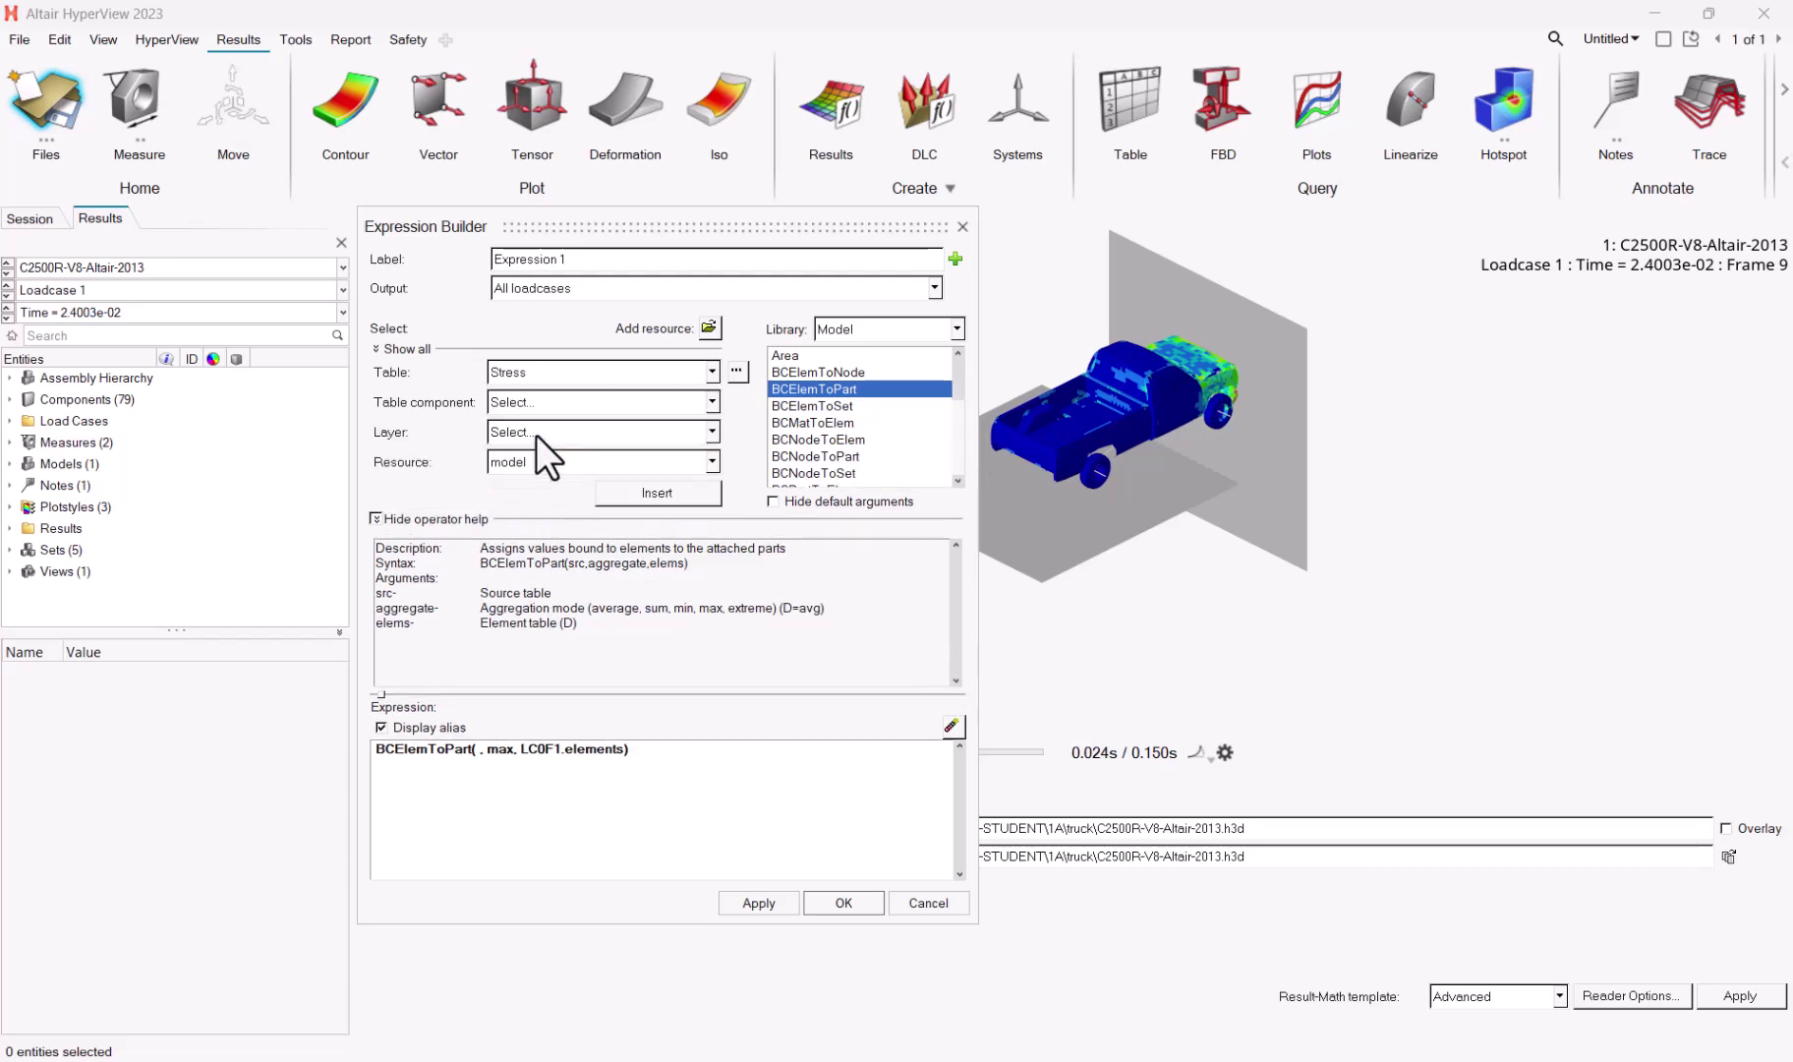
{"action": "left_click", "coordinate": [541, 402]}
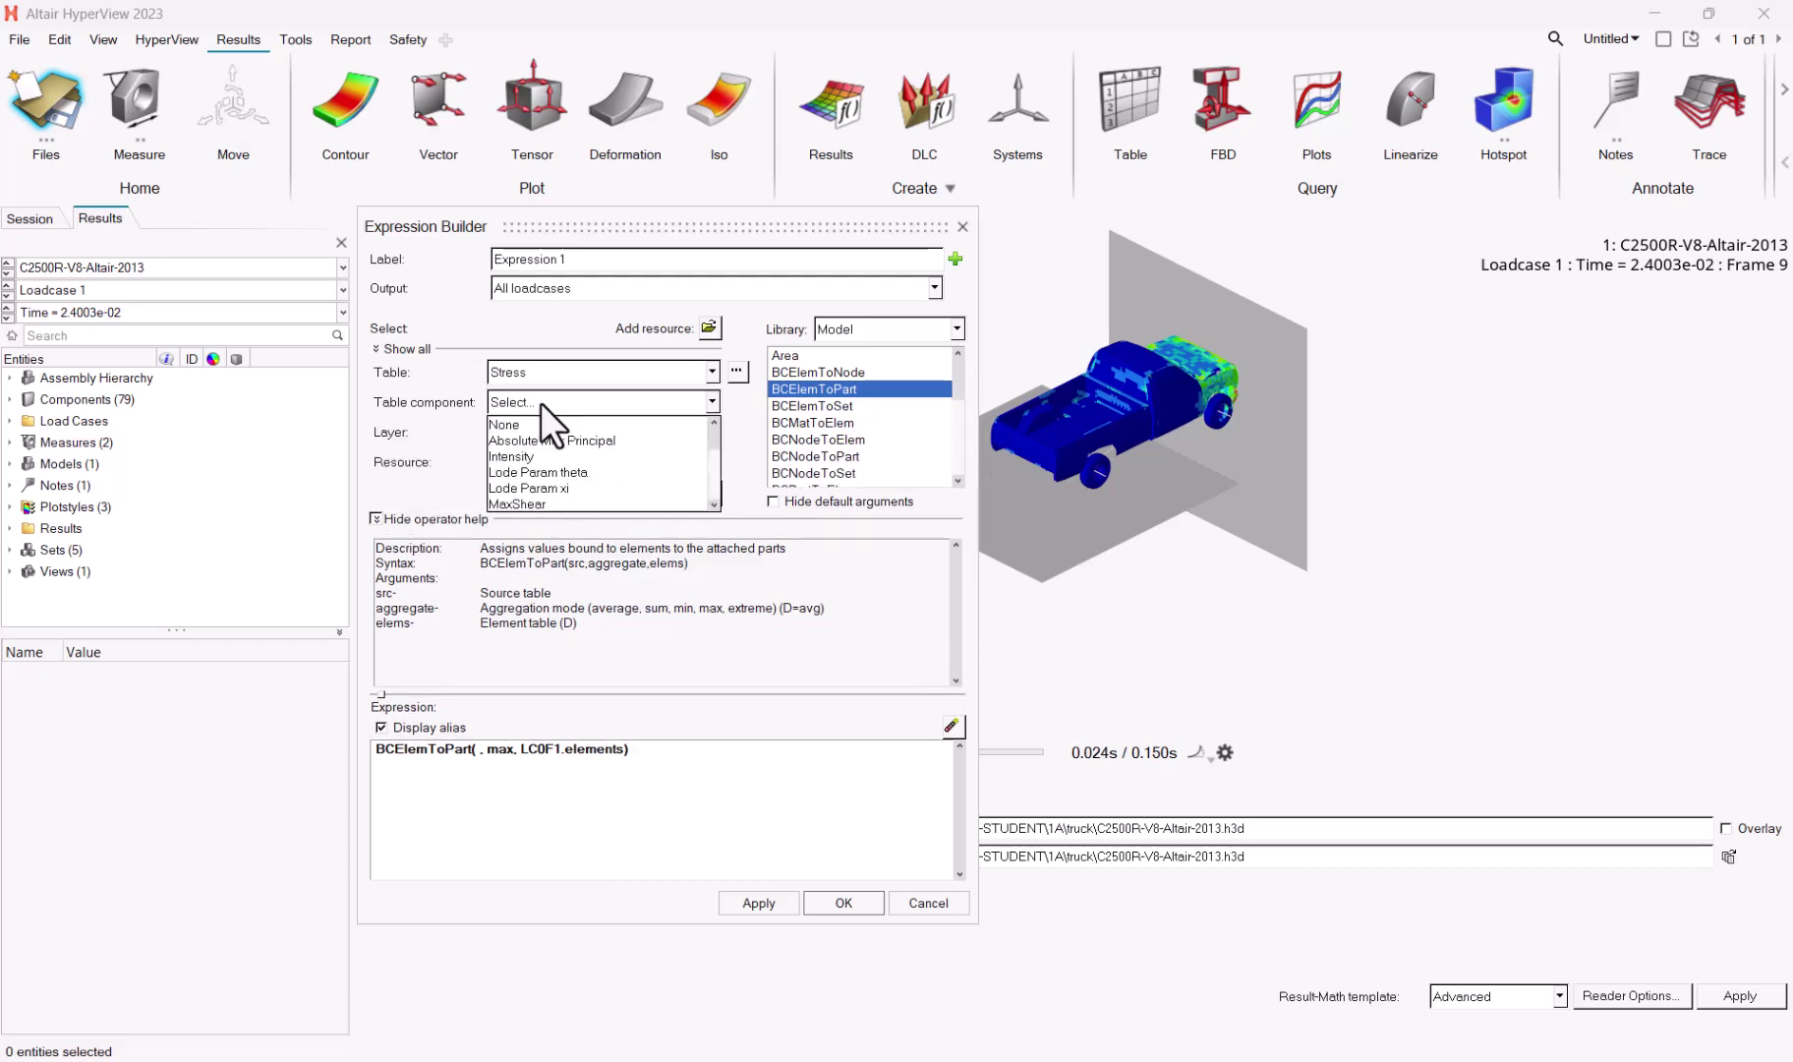
{"action": "scroll", "coordinate": [550, 443], "scroll_direction": "down", "scroll_amount": 5}
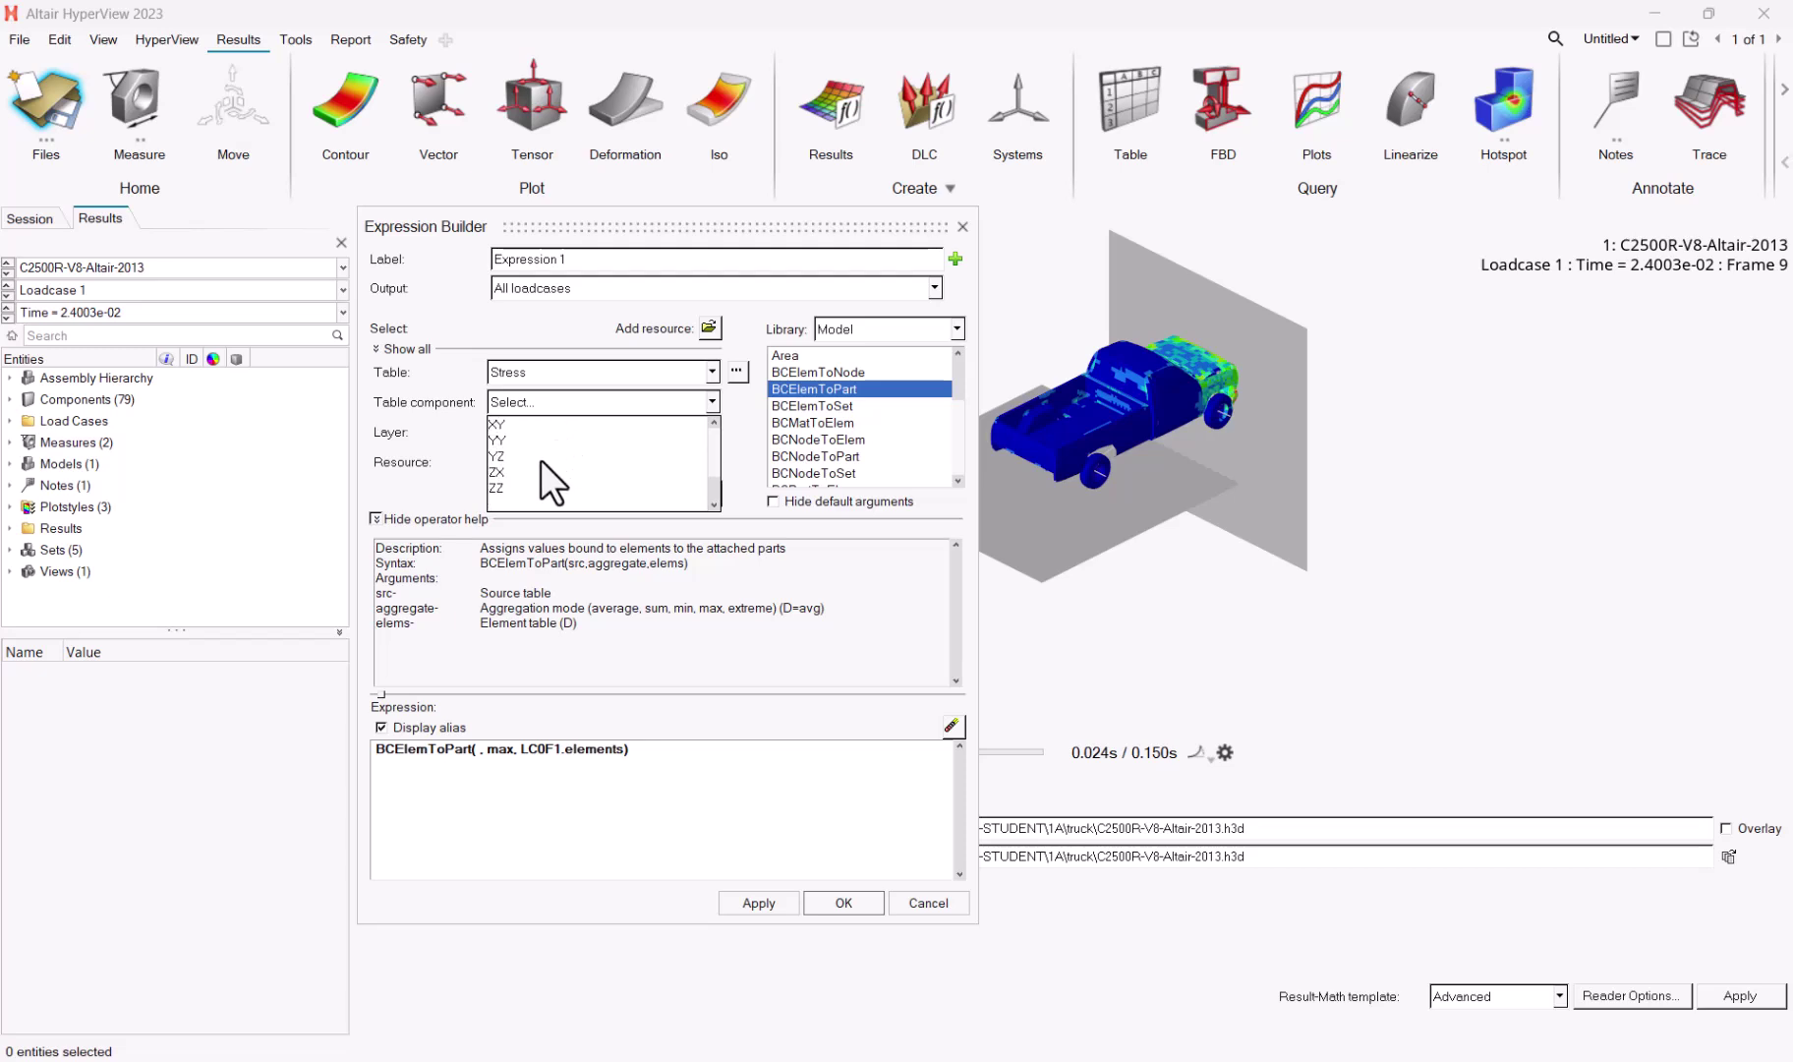
{"action": "scroll", "coordinate": [541, 460], "scroll_direction": "up", "scroll_amount": 1}
{"action": "left_click", "coordinate": [541, 459]}
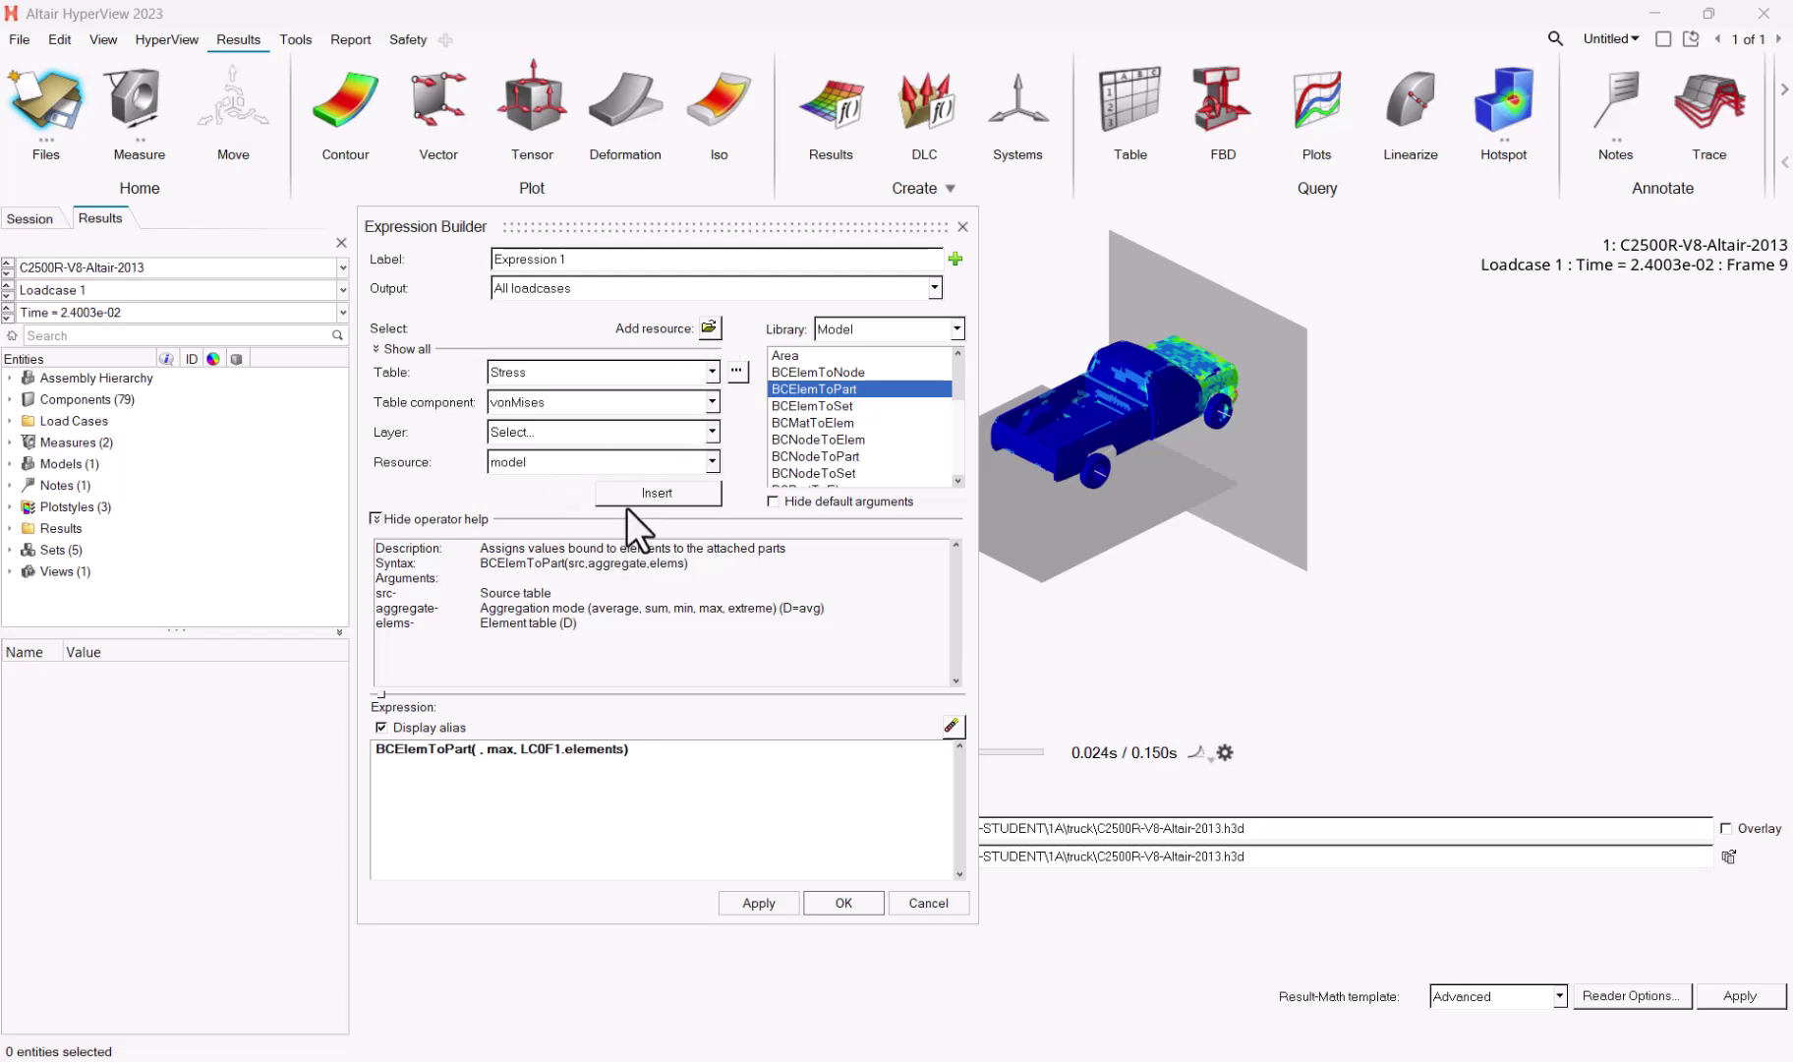
{"action": "left_click", "coordinate": [627, 494]}
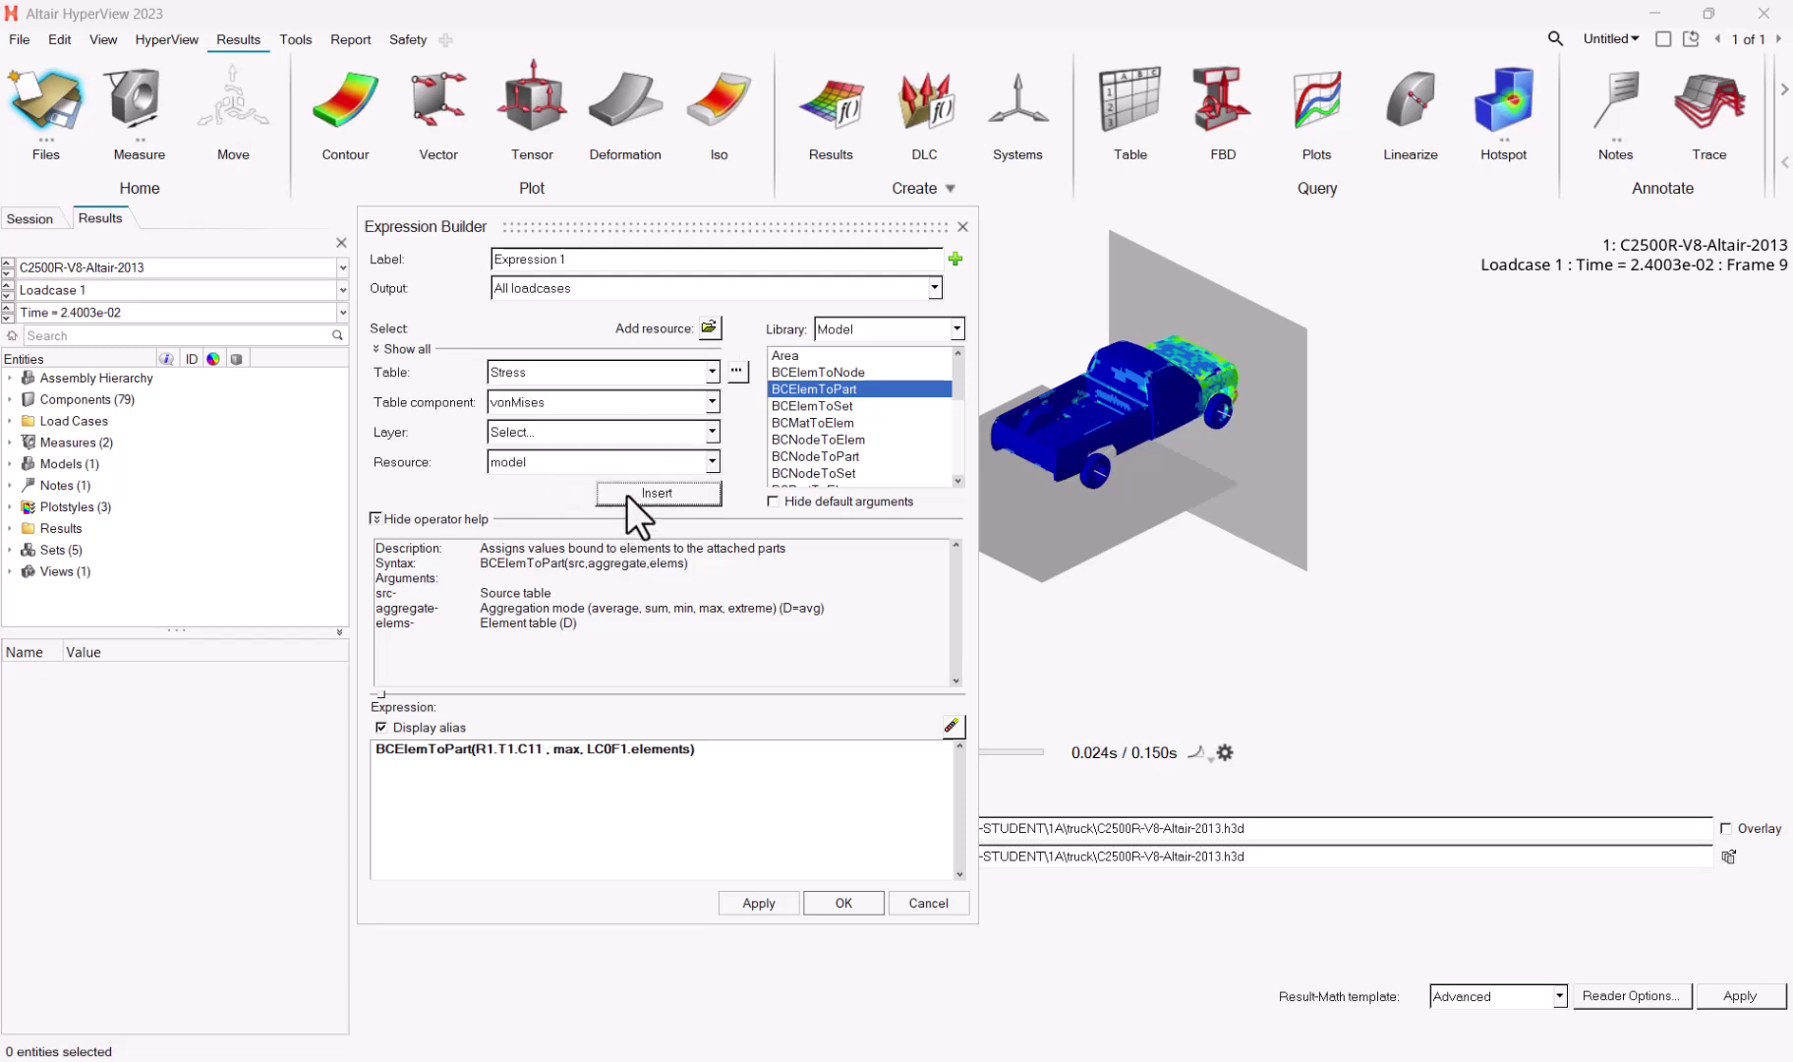
Step: Rename the expression to 'MaxVonMisesPerPart', apply it and close the builder
{"action": "triple_click", "coordinate": [591, 251]}
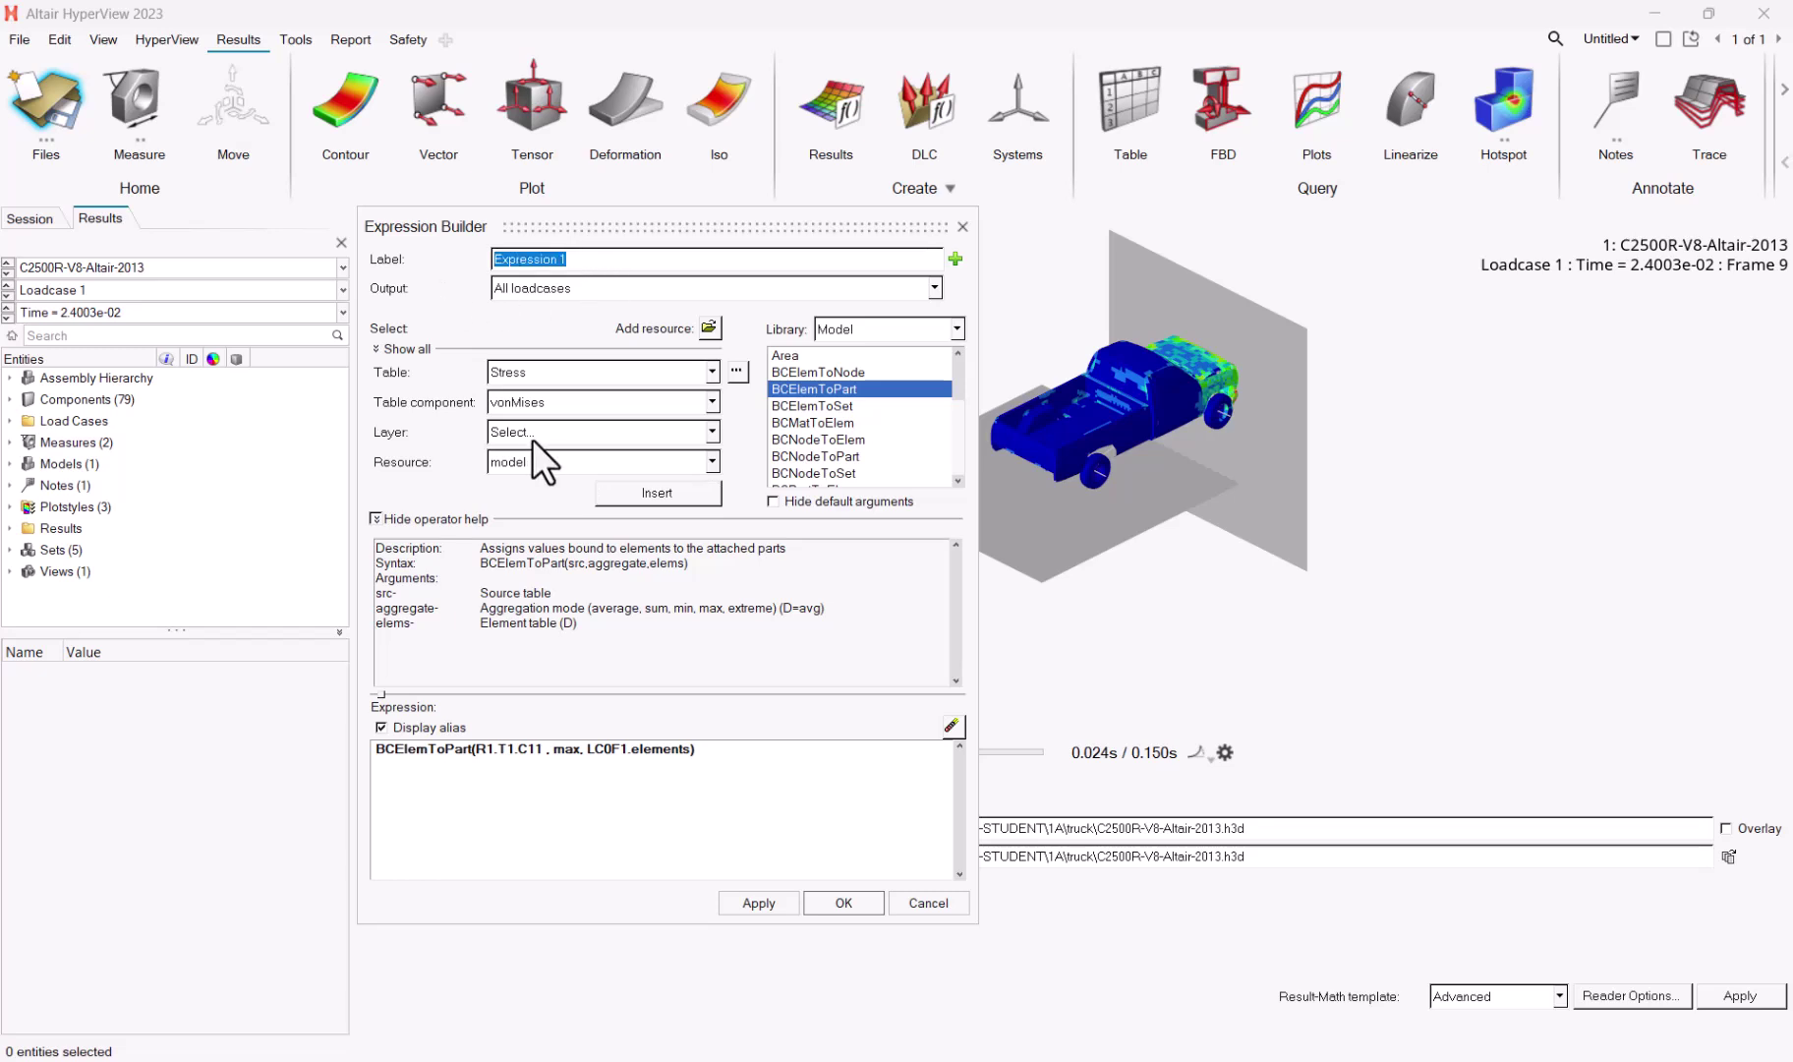
{"action": "type", "text": "MaxVonMisesPerPar"}
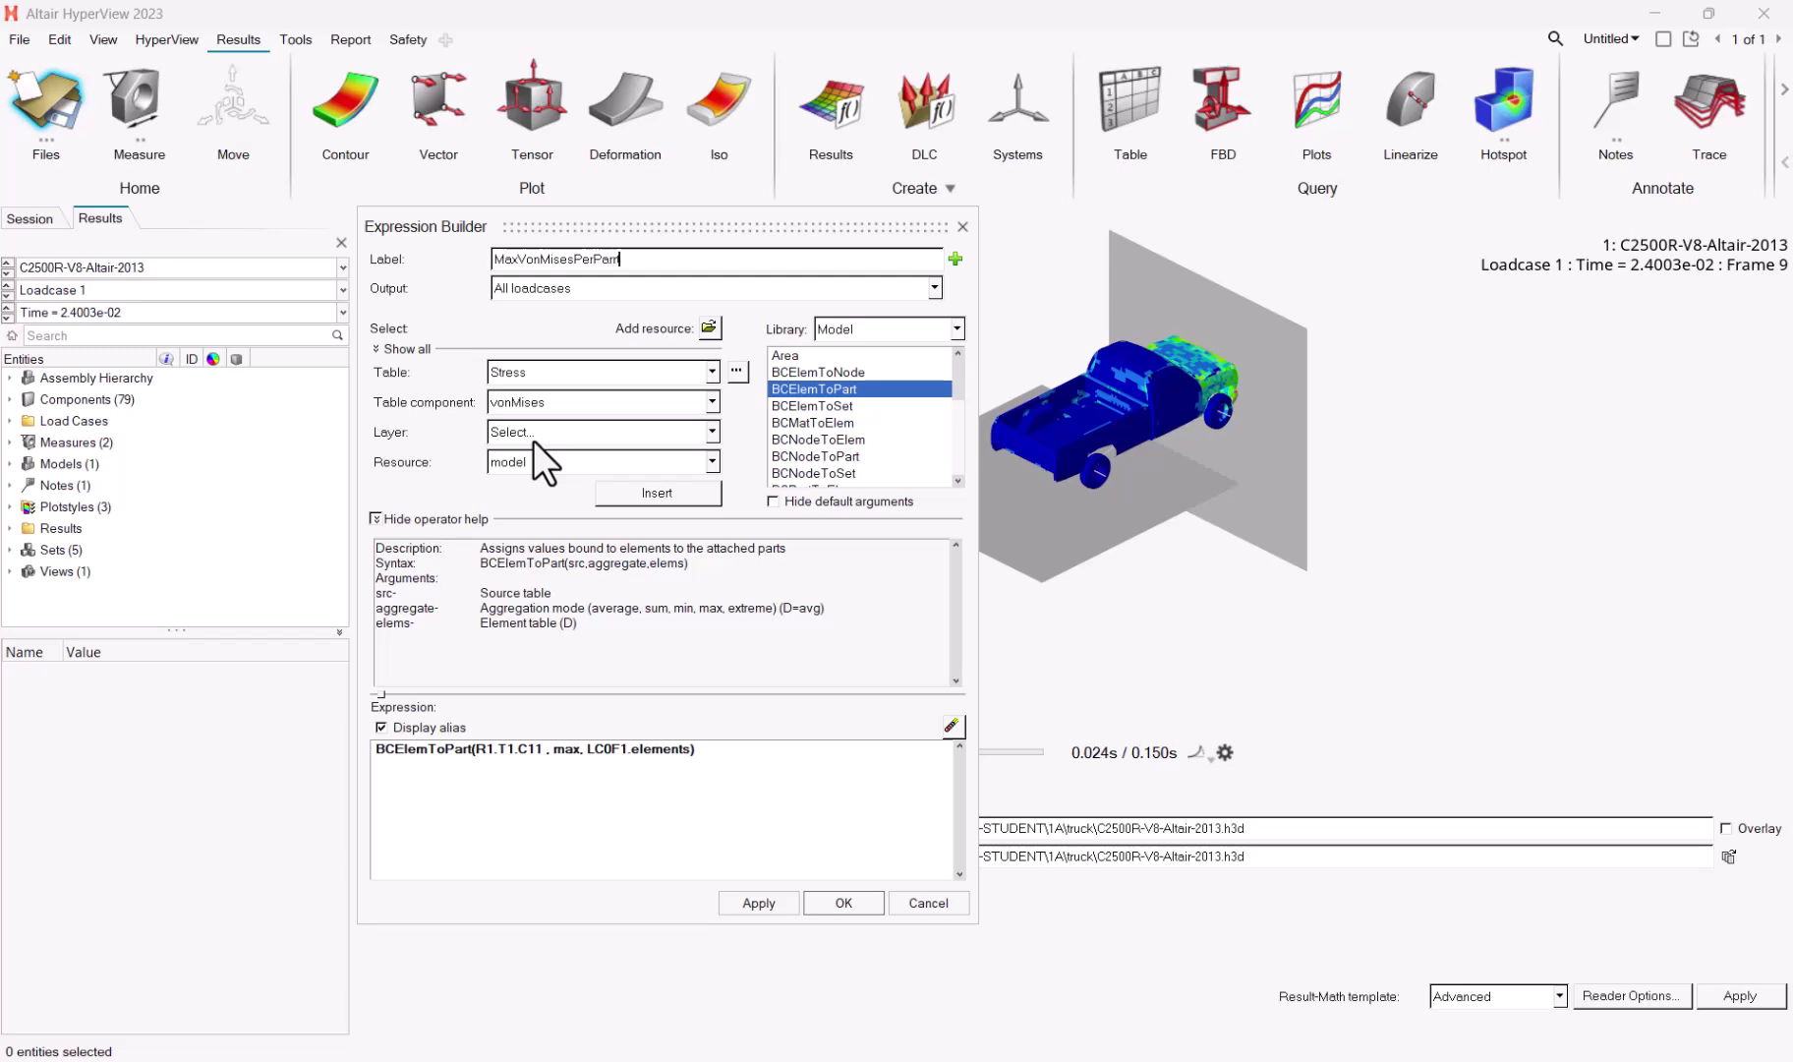
{"action": "type", "text": "t"}
{"action": "left_click", "coordinate": [758, 906]}
{"action": "left_click", "coordinate": [847, 908]}
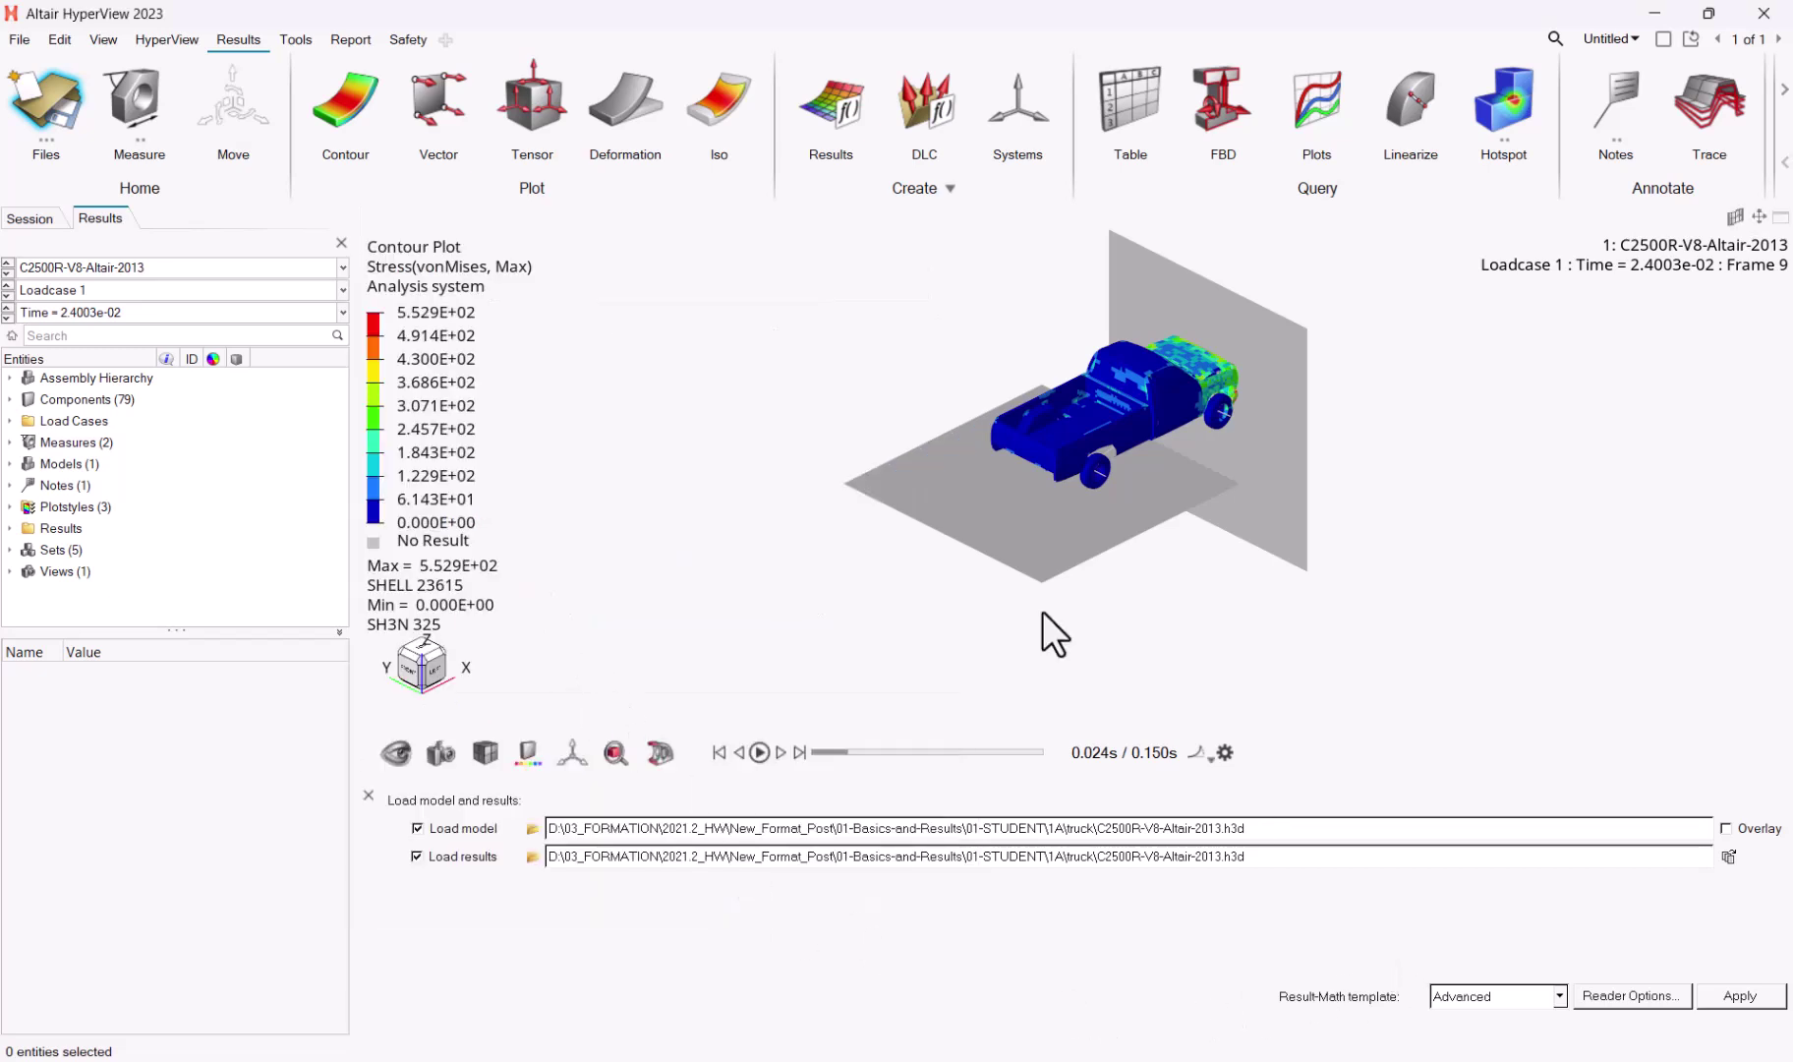
Step: Contour the truck by MaxVonMisesPerPart and replay the crash animation
{"action": "left_click", "coordinate": [343, 118]}
{"action": "left_click", "coordinate": [507, 818]}
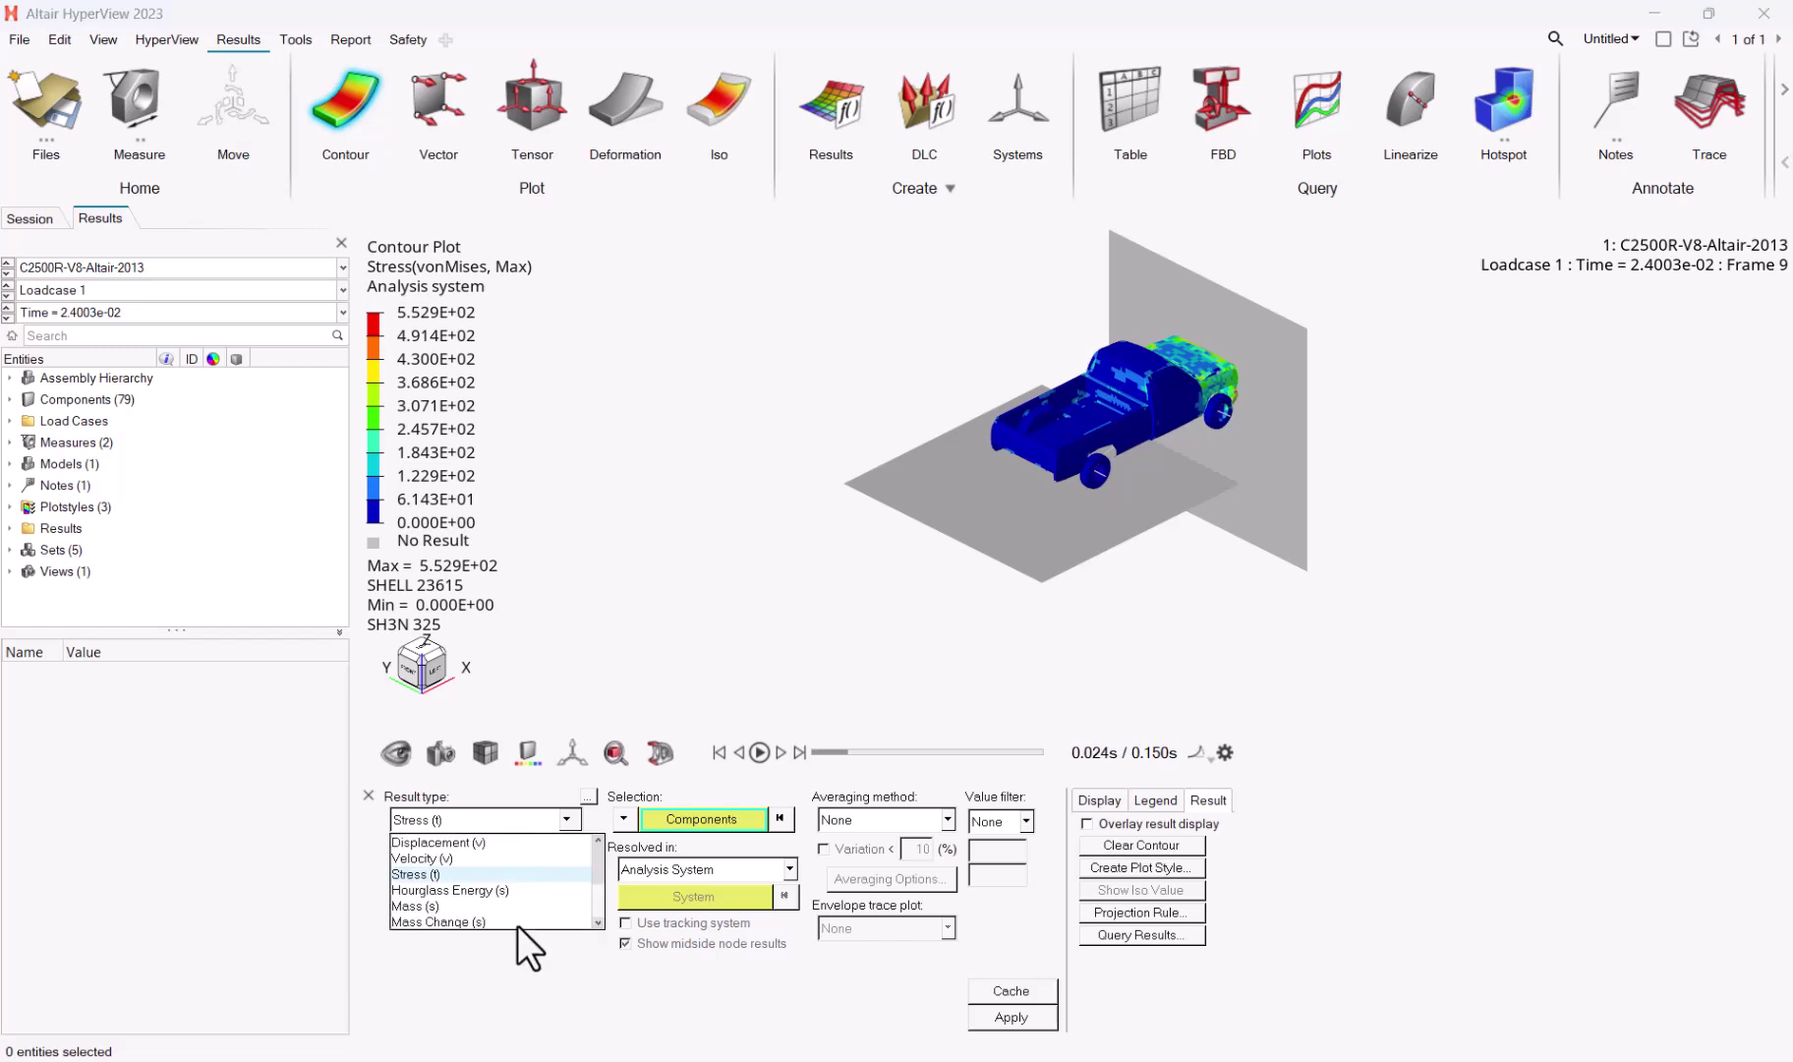
{"action": "scroll", "coordinate": [513, 905], "scroll_direction": "down", "scroll_amount": 4}
{"action": "scroll", "coordinate": [525, 894], "scroll_direction": "up", "scroll_amount": 3}
{"action": "scroll", "coordinate": [525, 893], "scroll_direction": "down", "scroll_amount": 2}
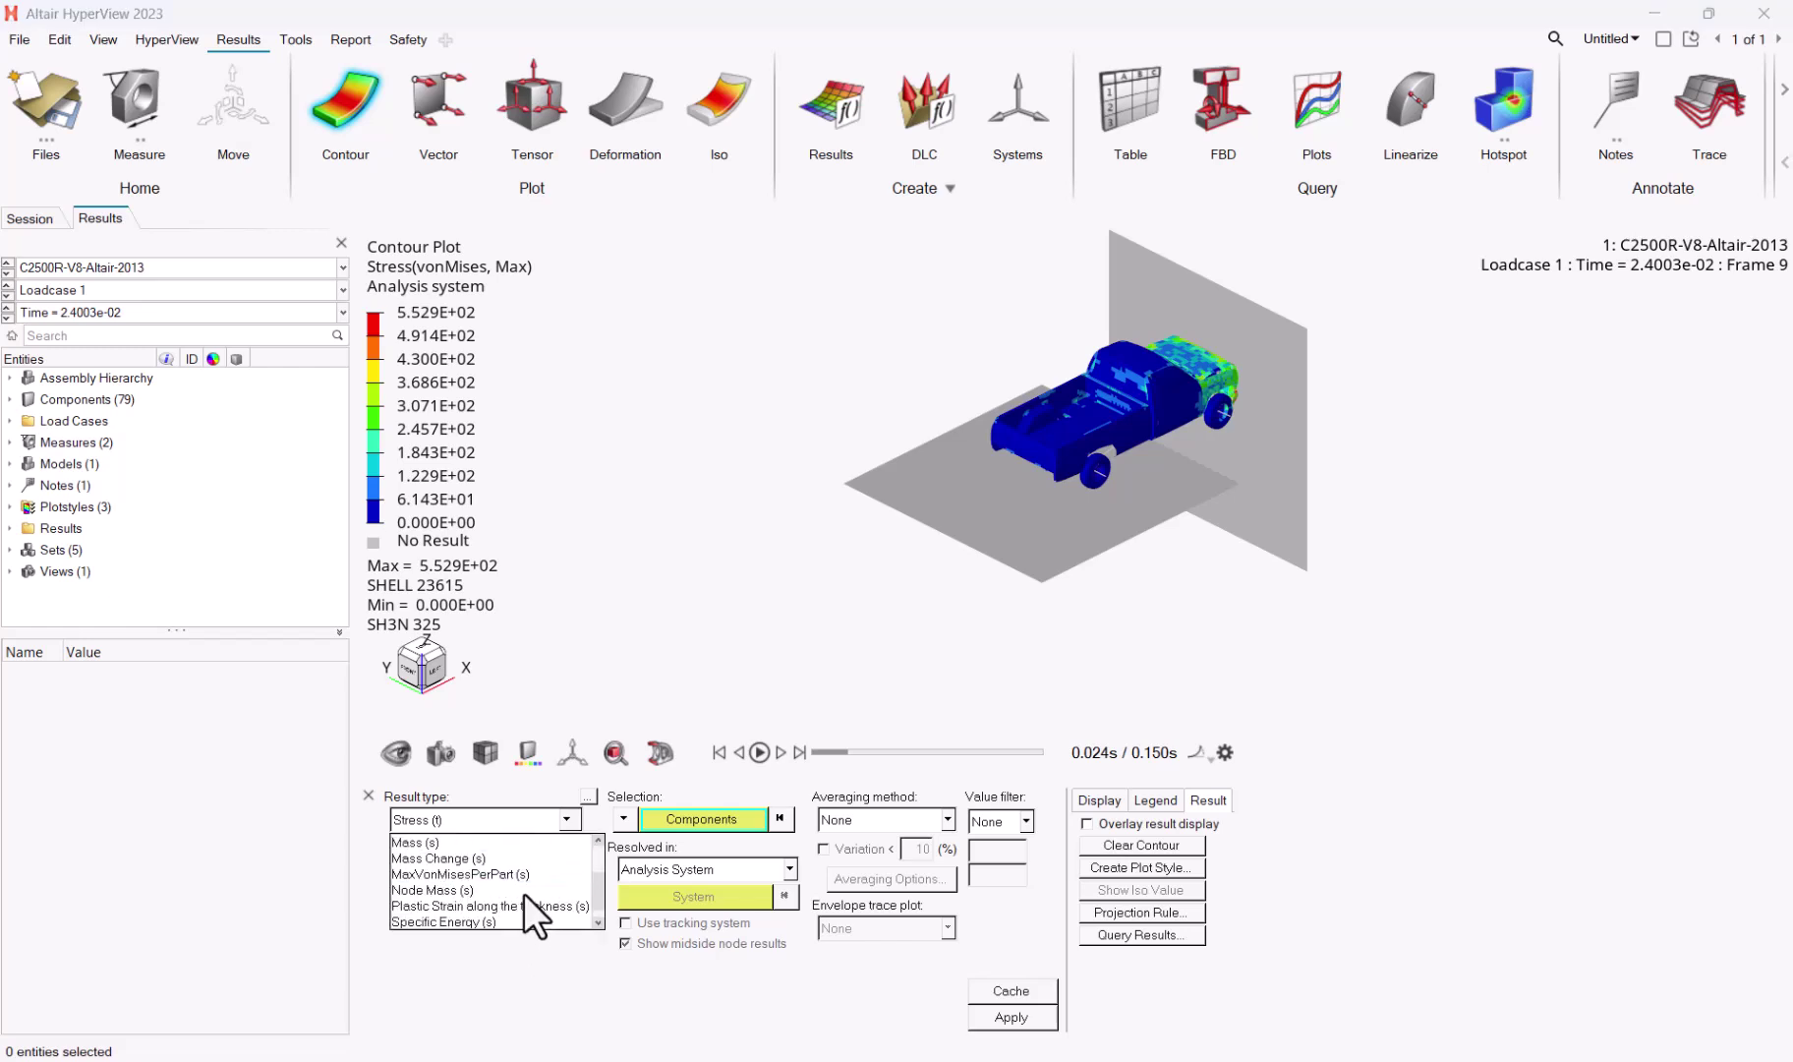
{"action": "left_click", "coordinate": [508, 879]}
{"action": "left_click", "coordinate": [995, 1016]}
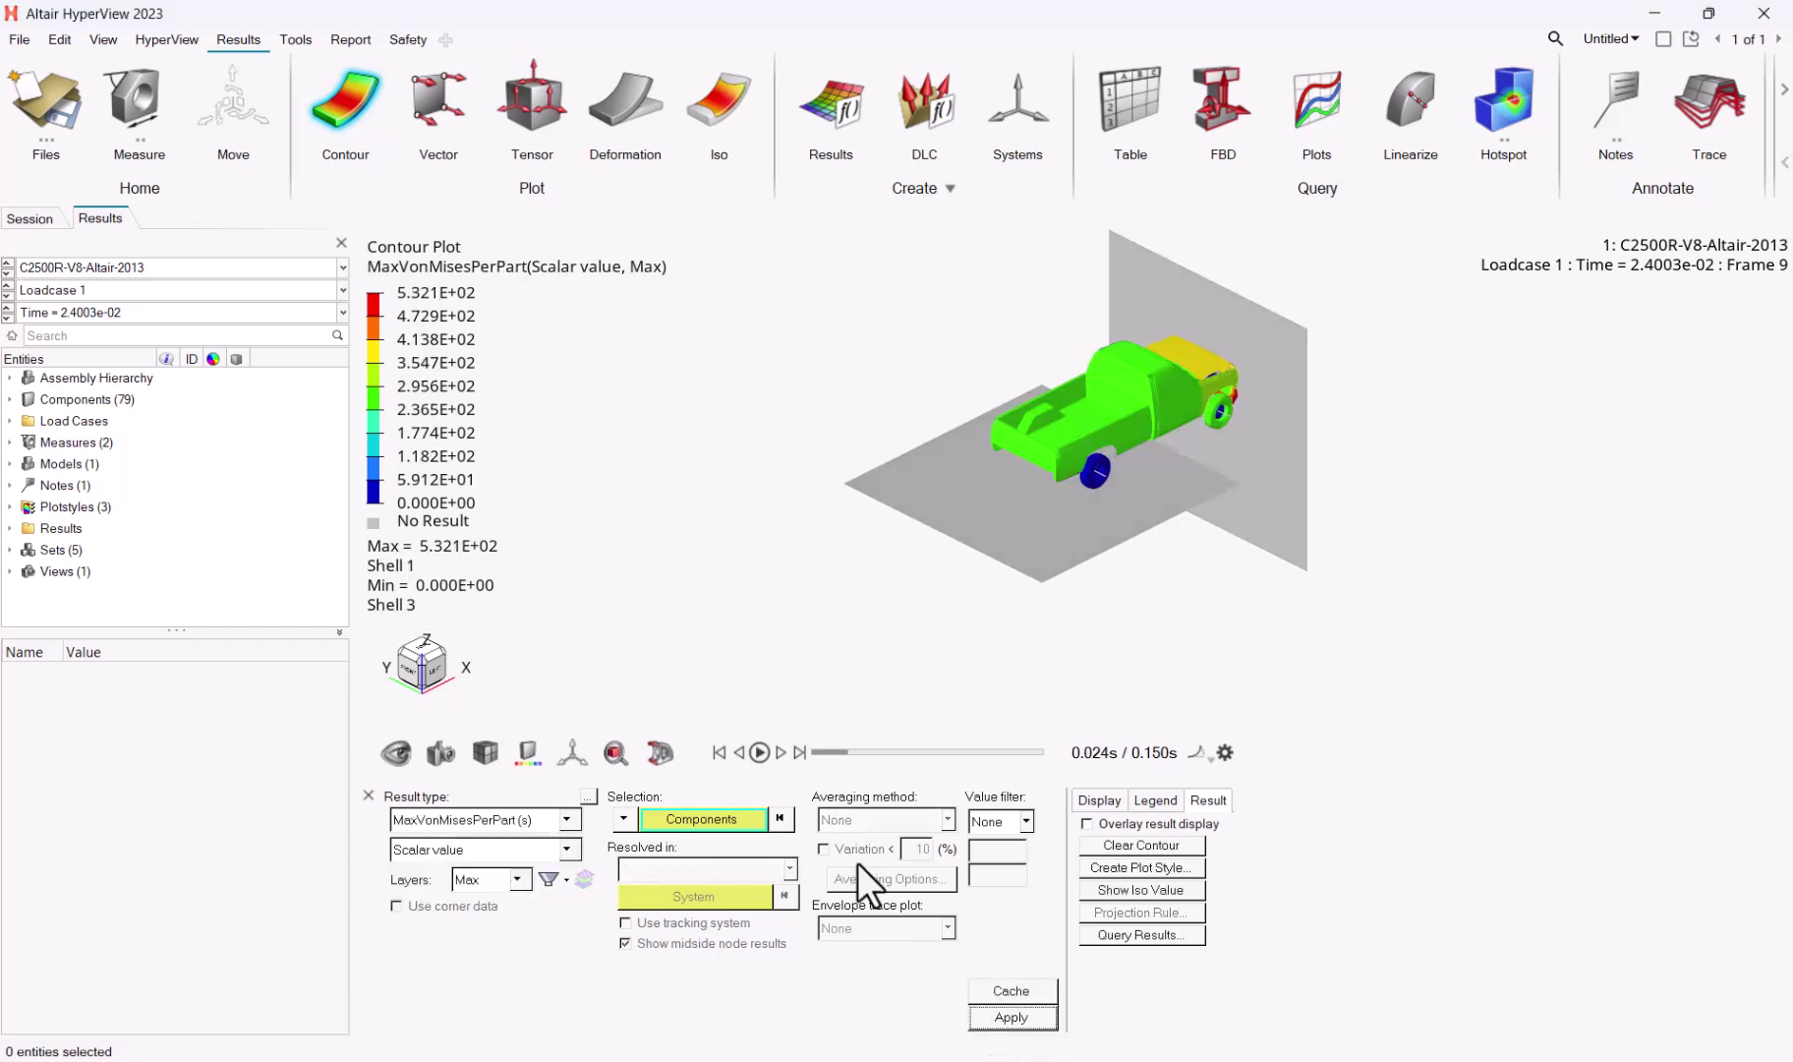
{"action": "left_click", "coordinate": [759, 753]}
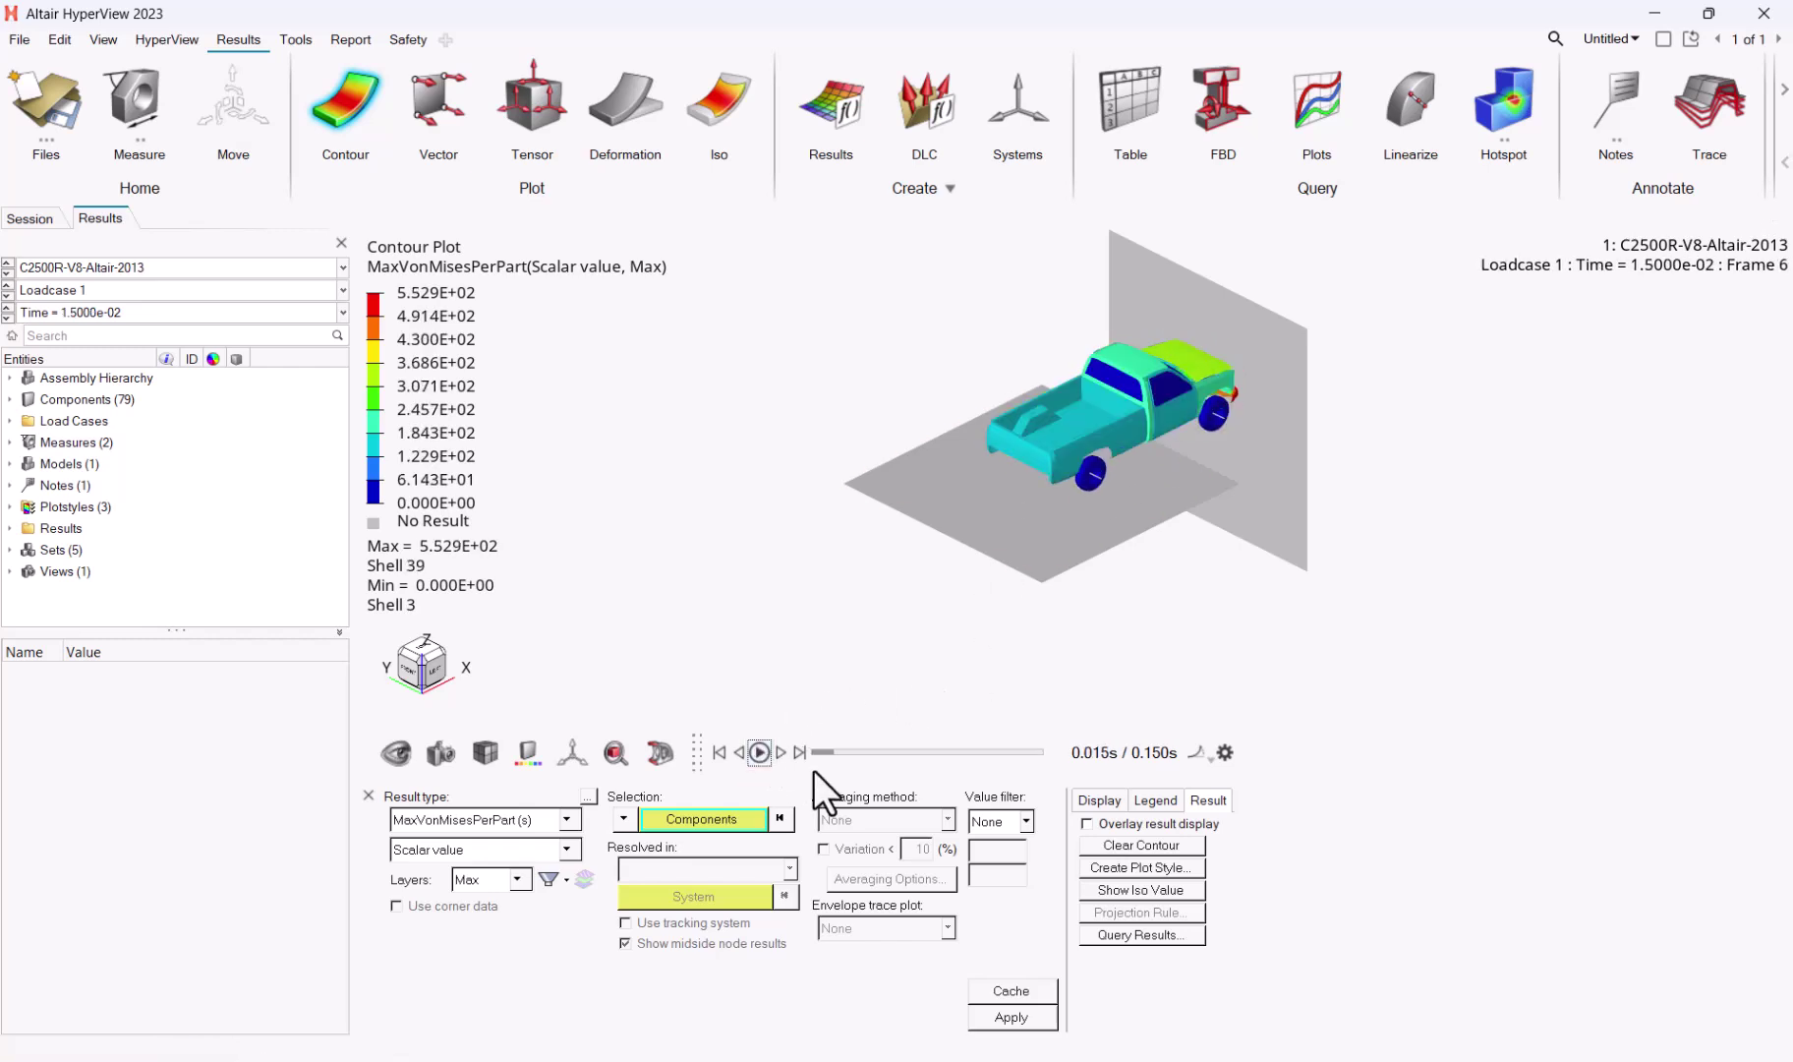
Step: Switch the contour back to Stress (t) von Mises with Max layers
{"action": "left_click", "coordinate": [566, 825]}
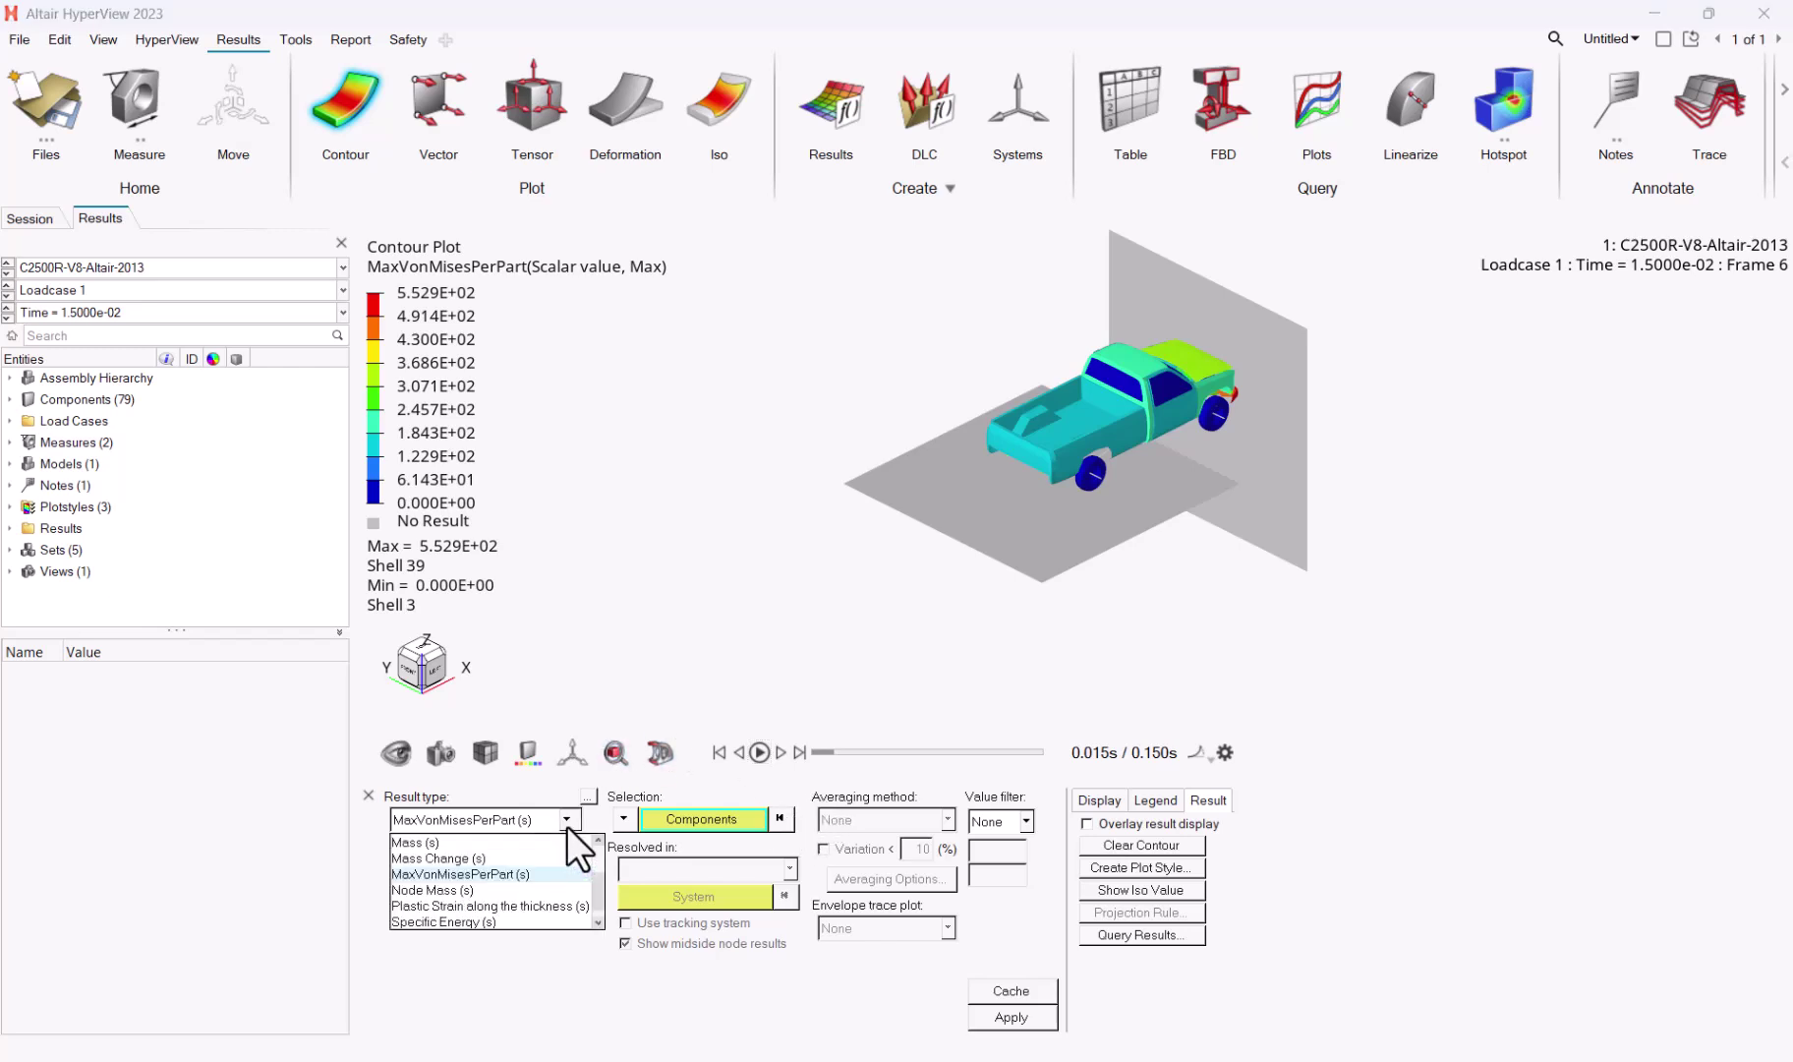
{"action": "scroll", "coordinate": [540, 856], "scroll_direction": "up", "scroll_amount": 3}
{"action": "left_click", "coordinate": [439, 875]}
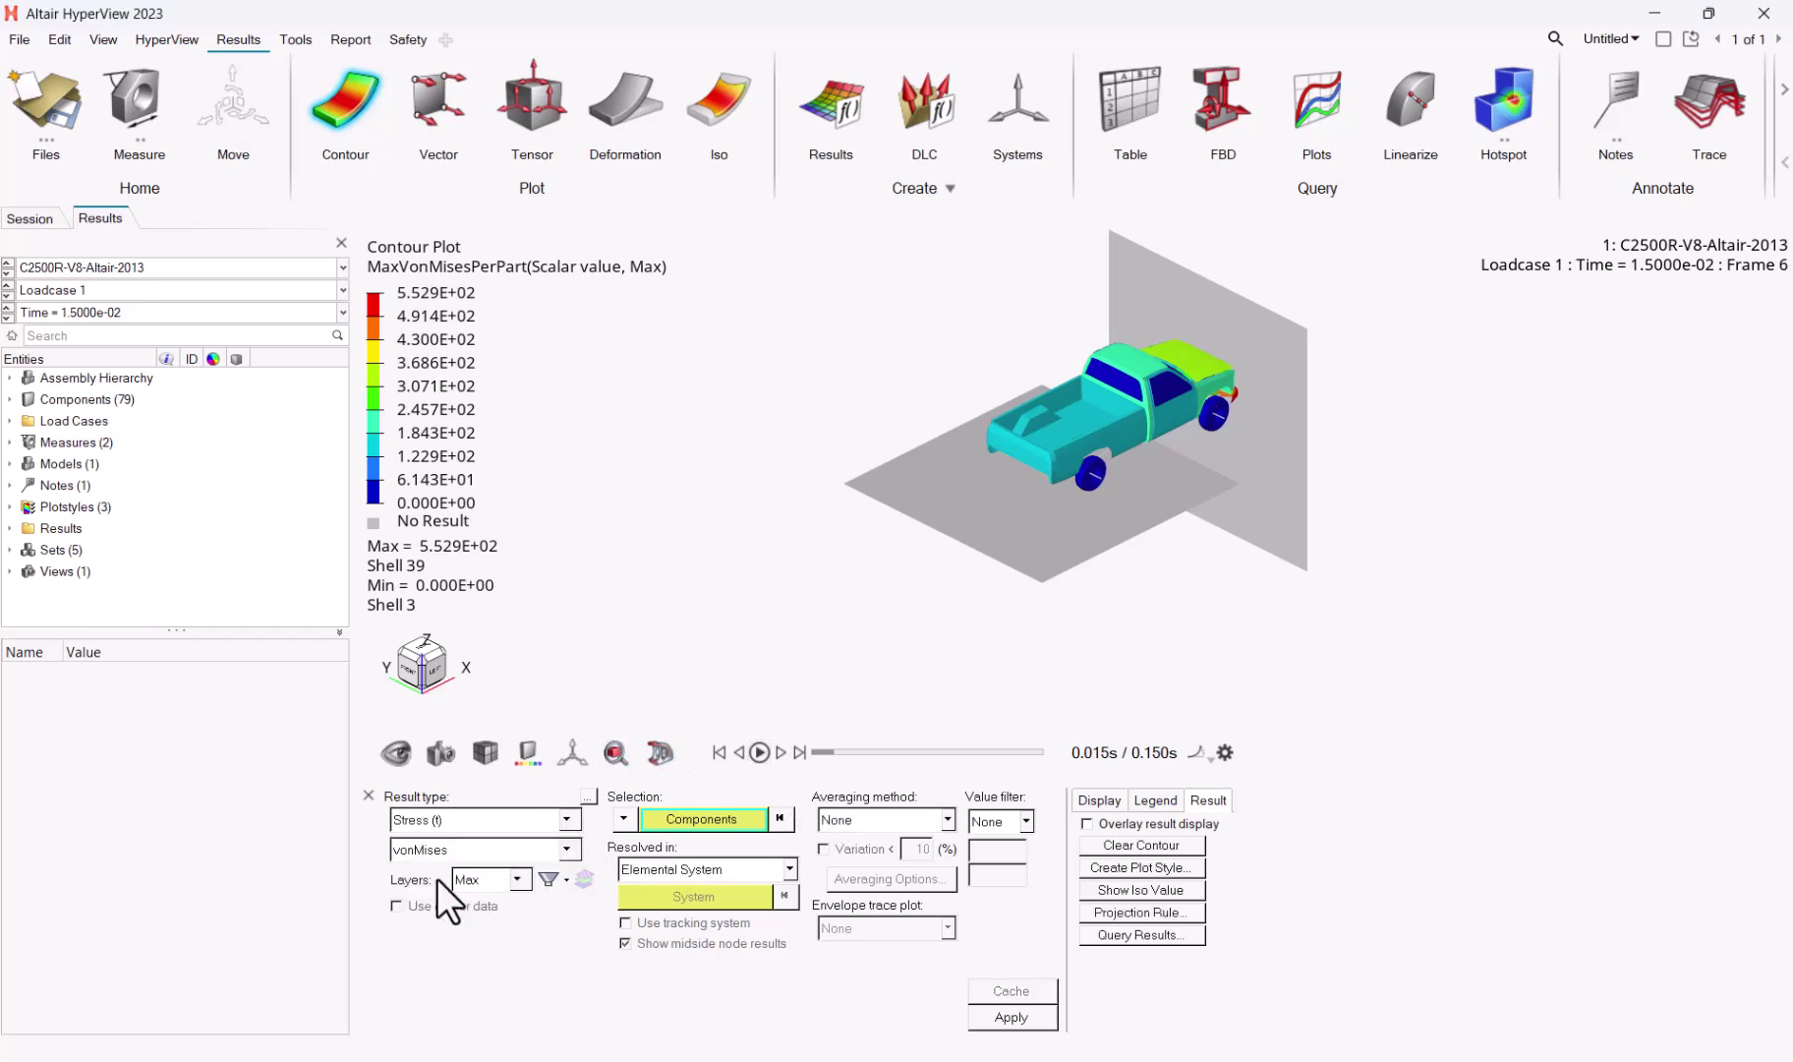
{"action": "left_click", "coordinate": [1015, 1018]}
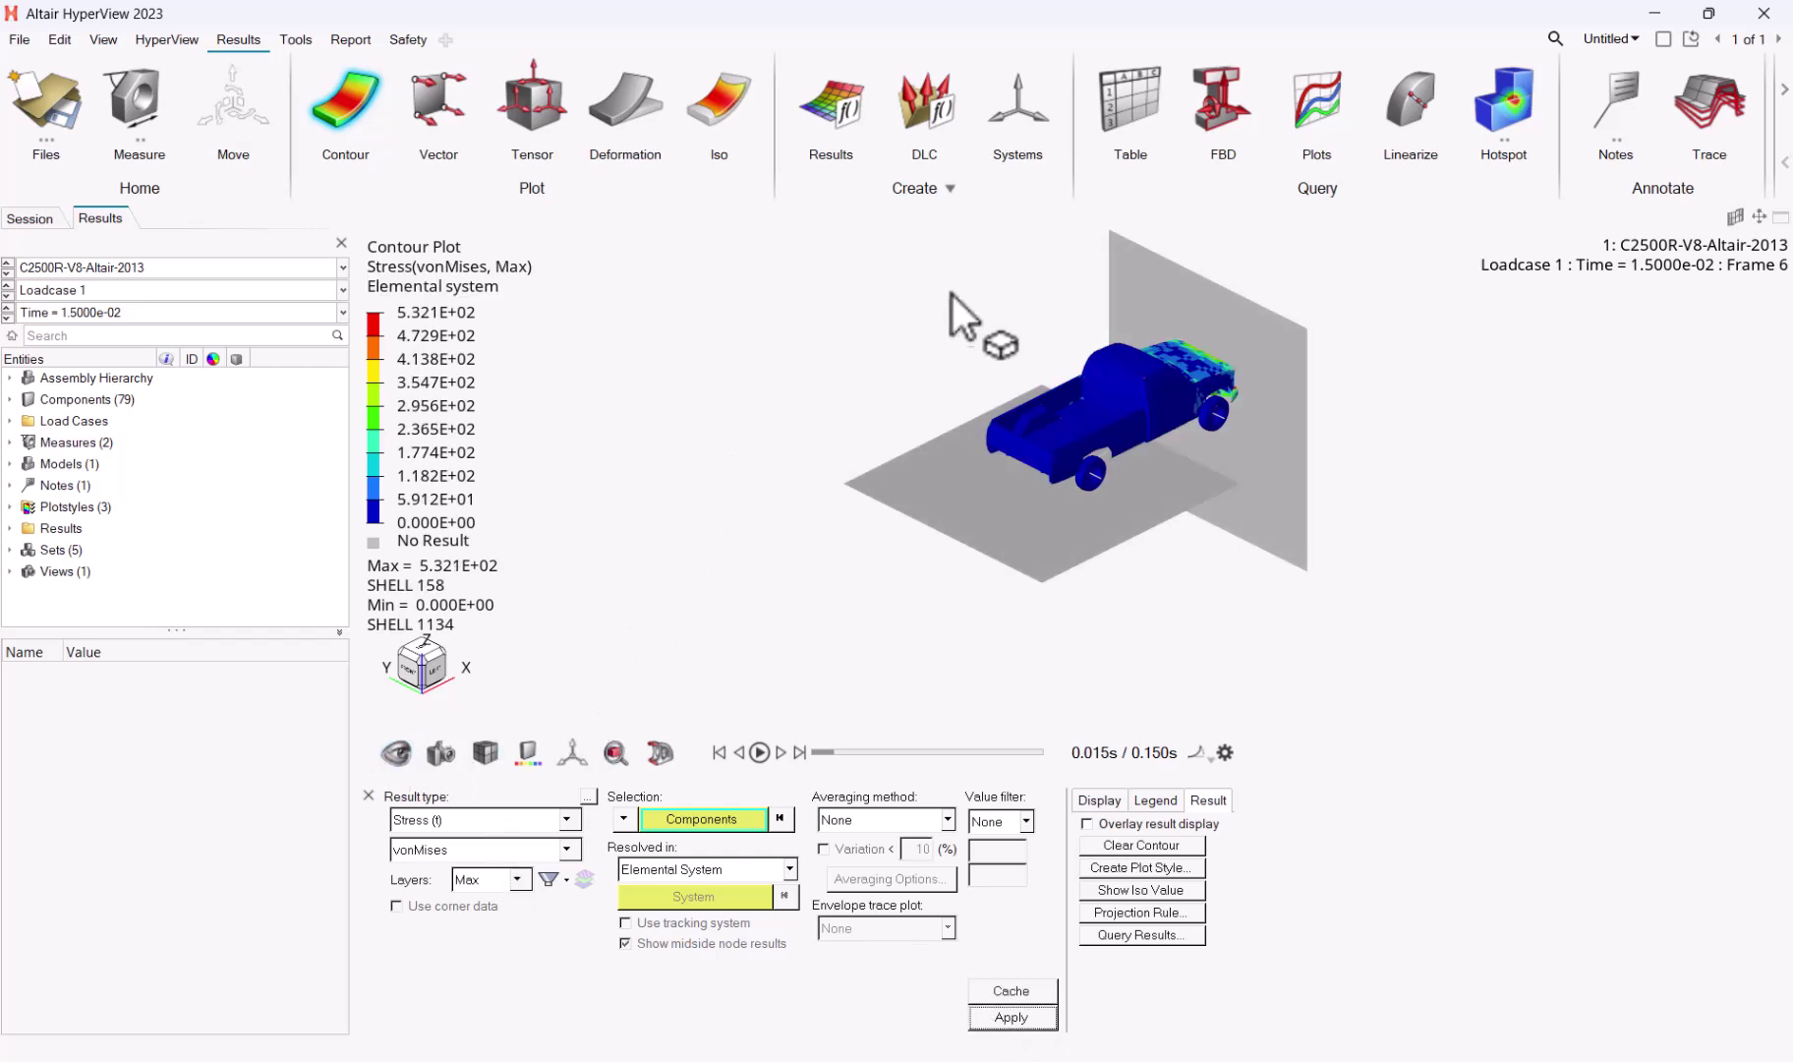
Step: Set up a component stress query table with the bed, cabin and hood
{"action": "left_click", "coordinate": [1125, 112]}
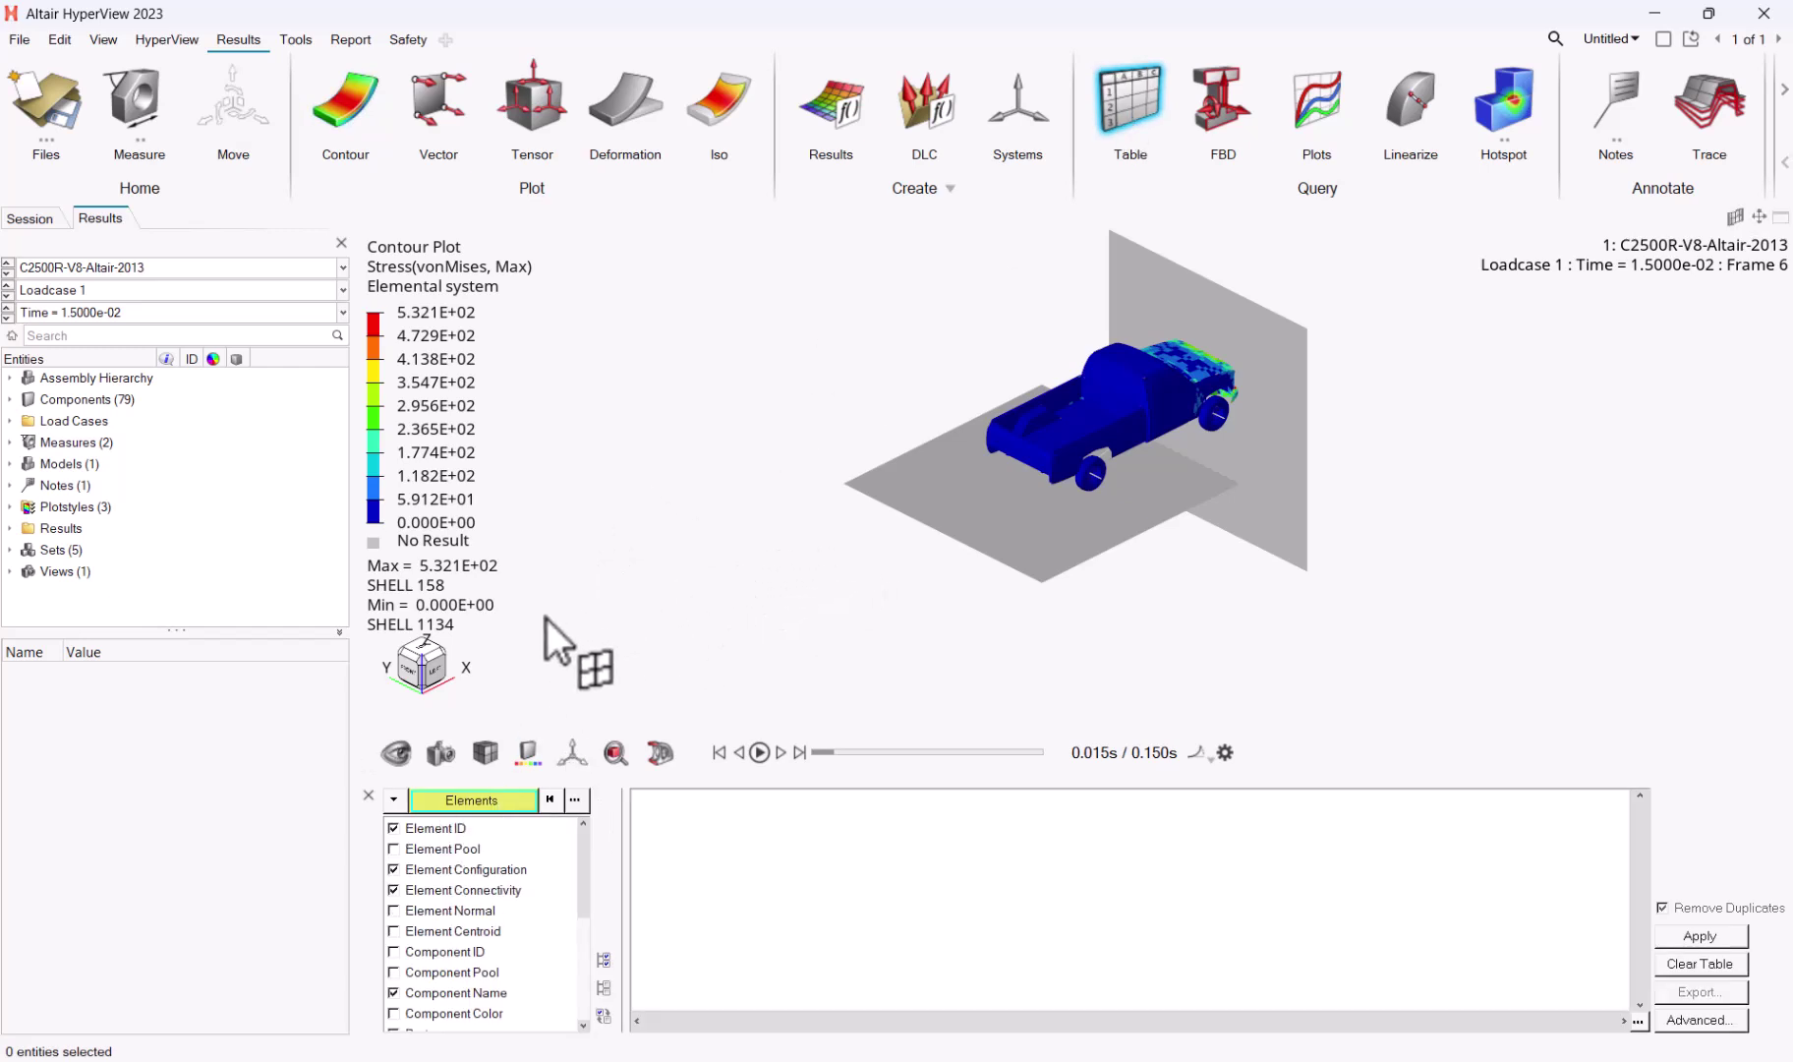
{"action": "left_click", "coordinate": [393, 800]}
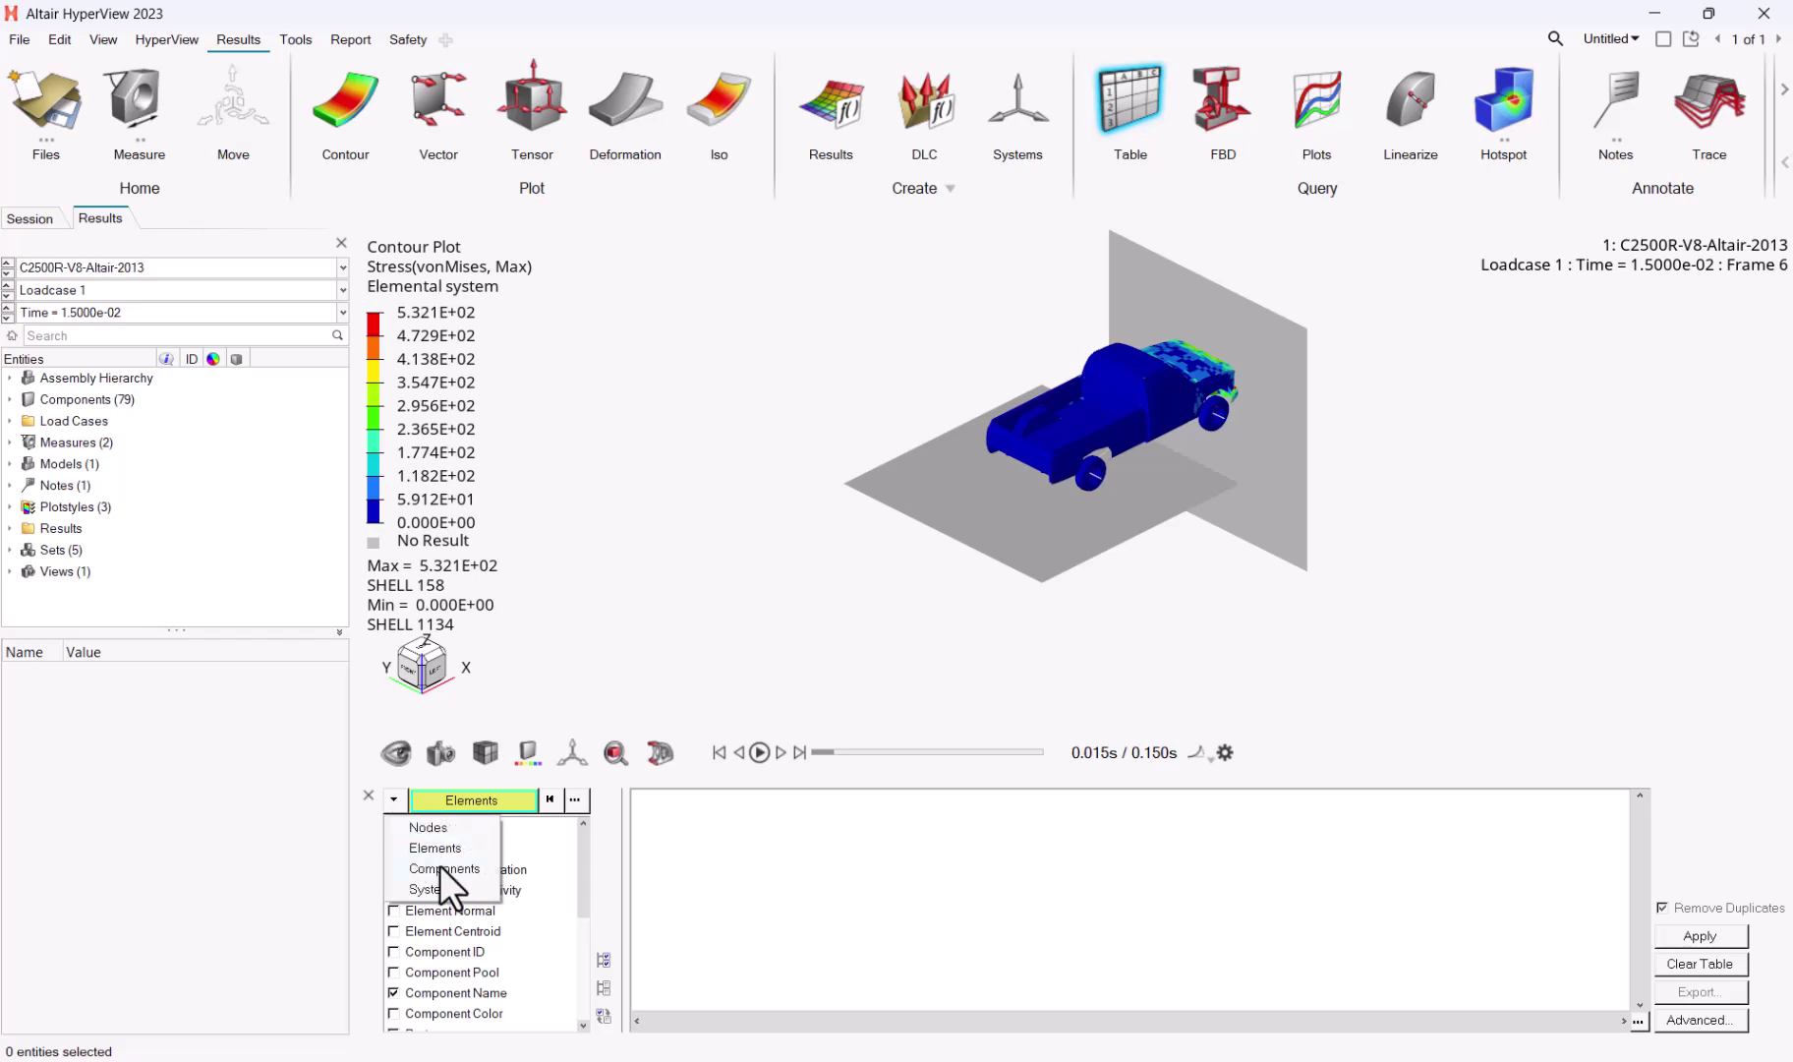
{"action": "left_click", "coordinate": [440, 868]}
{"action": "left_click", "coordinate": [1062, 432]}
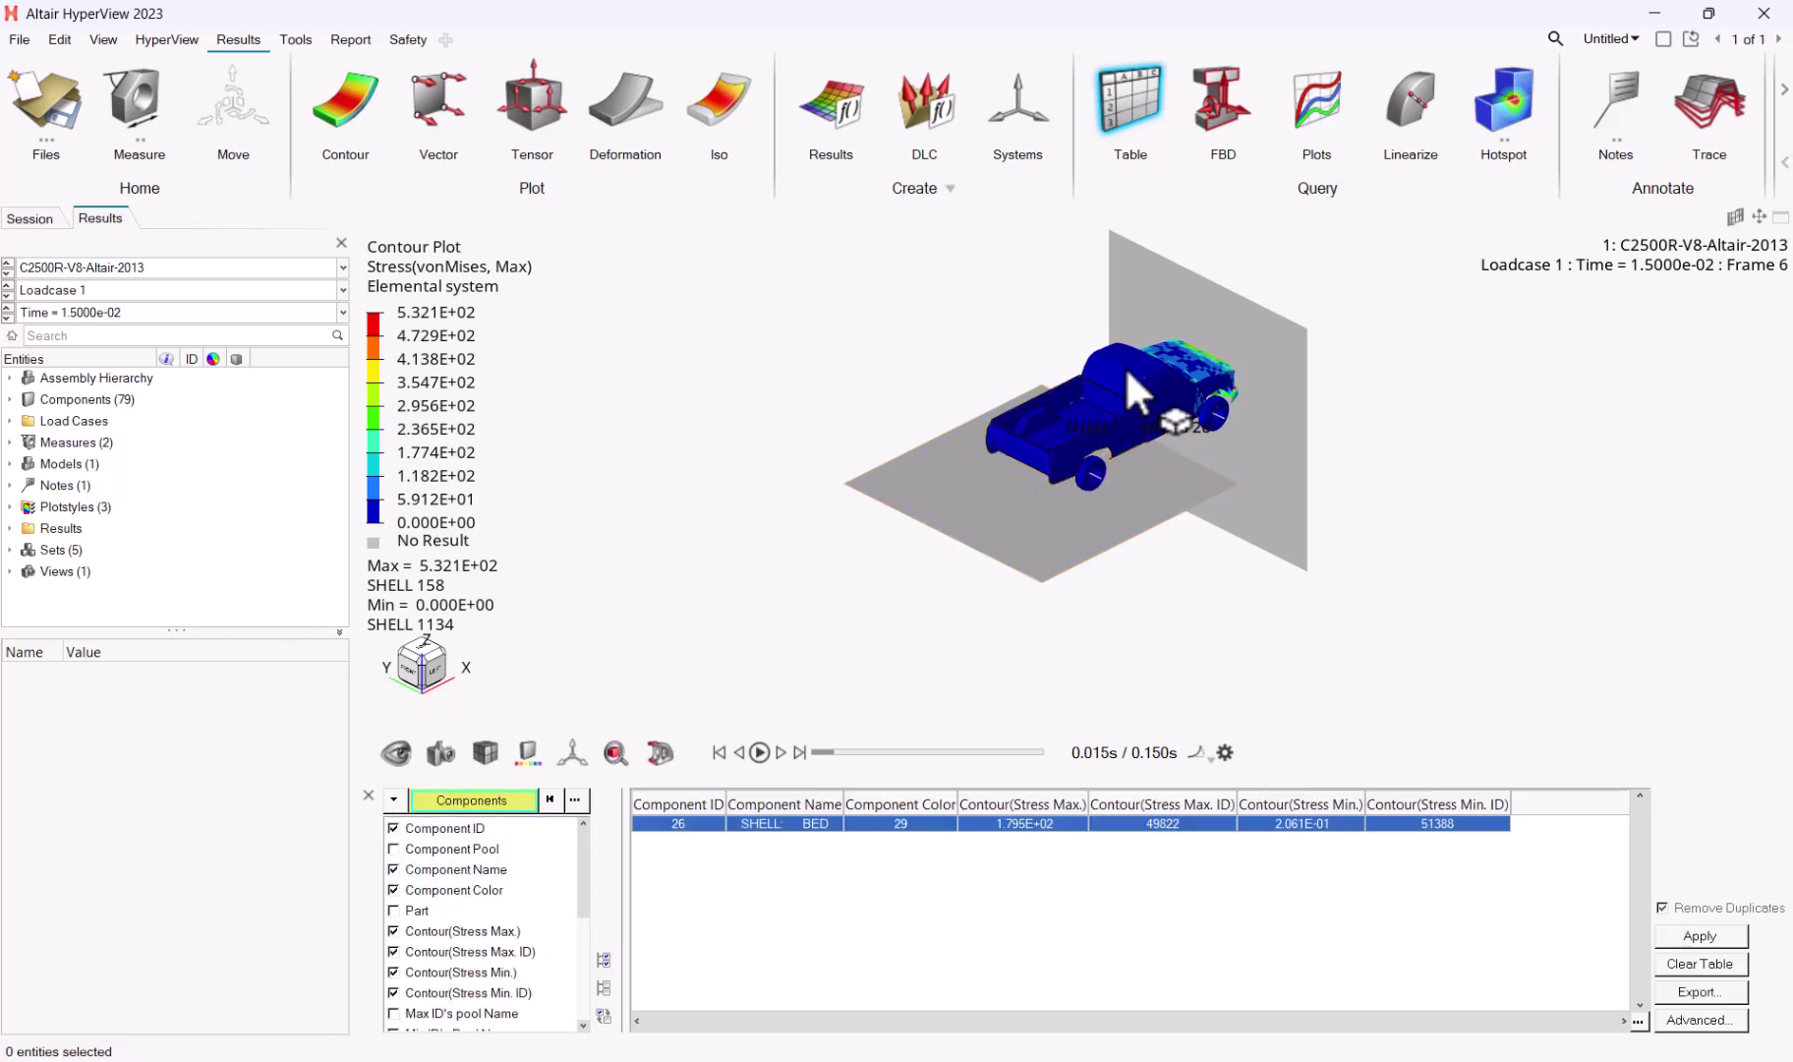
{"action": "left_click", "coordinate": [1128, 366]}
{"action": "left_click", "coordinate": [1207, 370]}
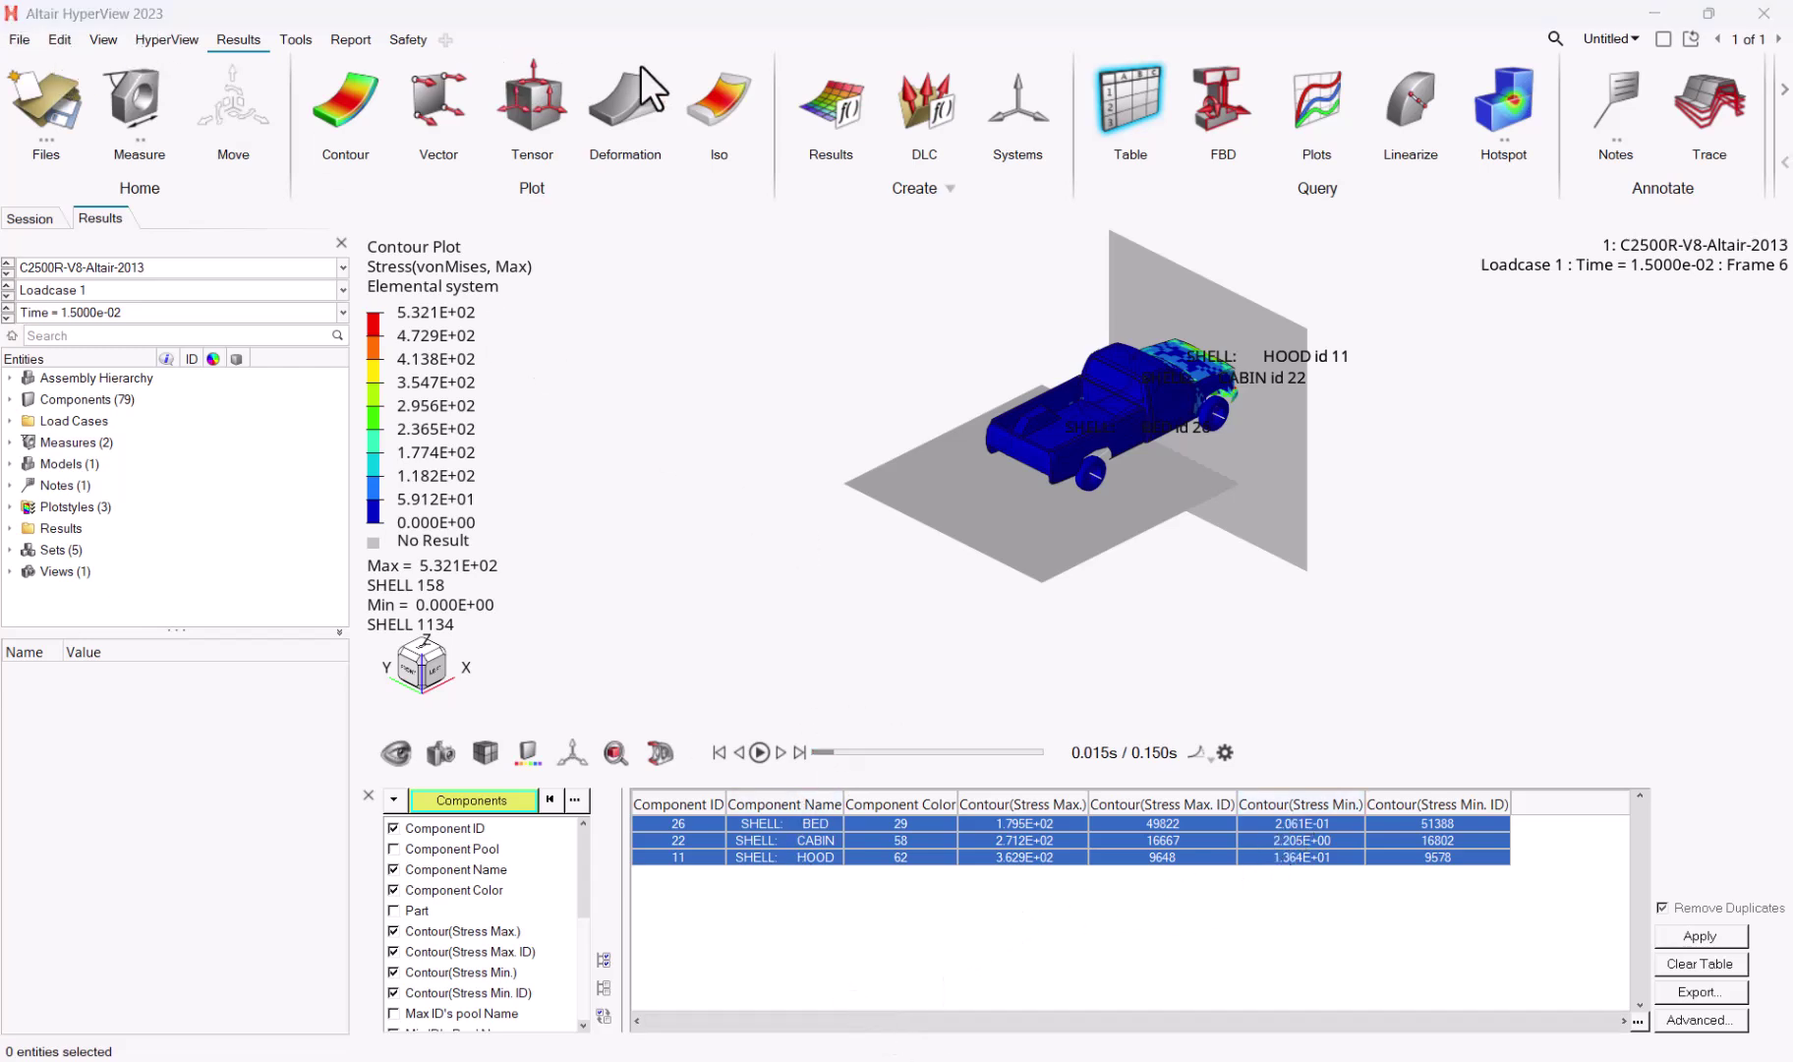
{"action": "left_click", "coordinate": [350, 41]}
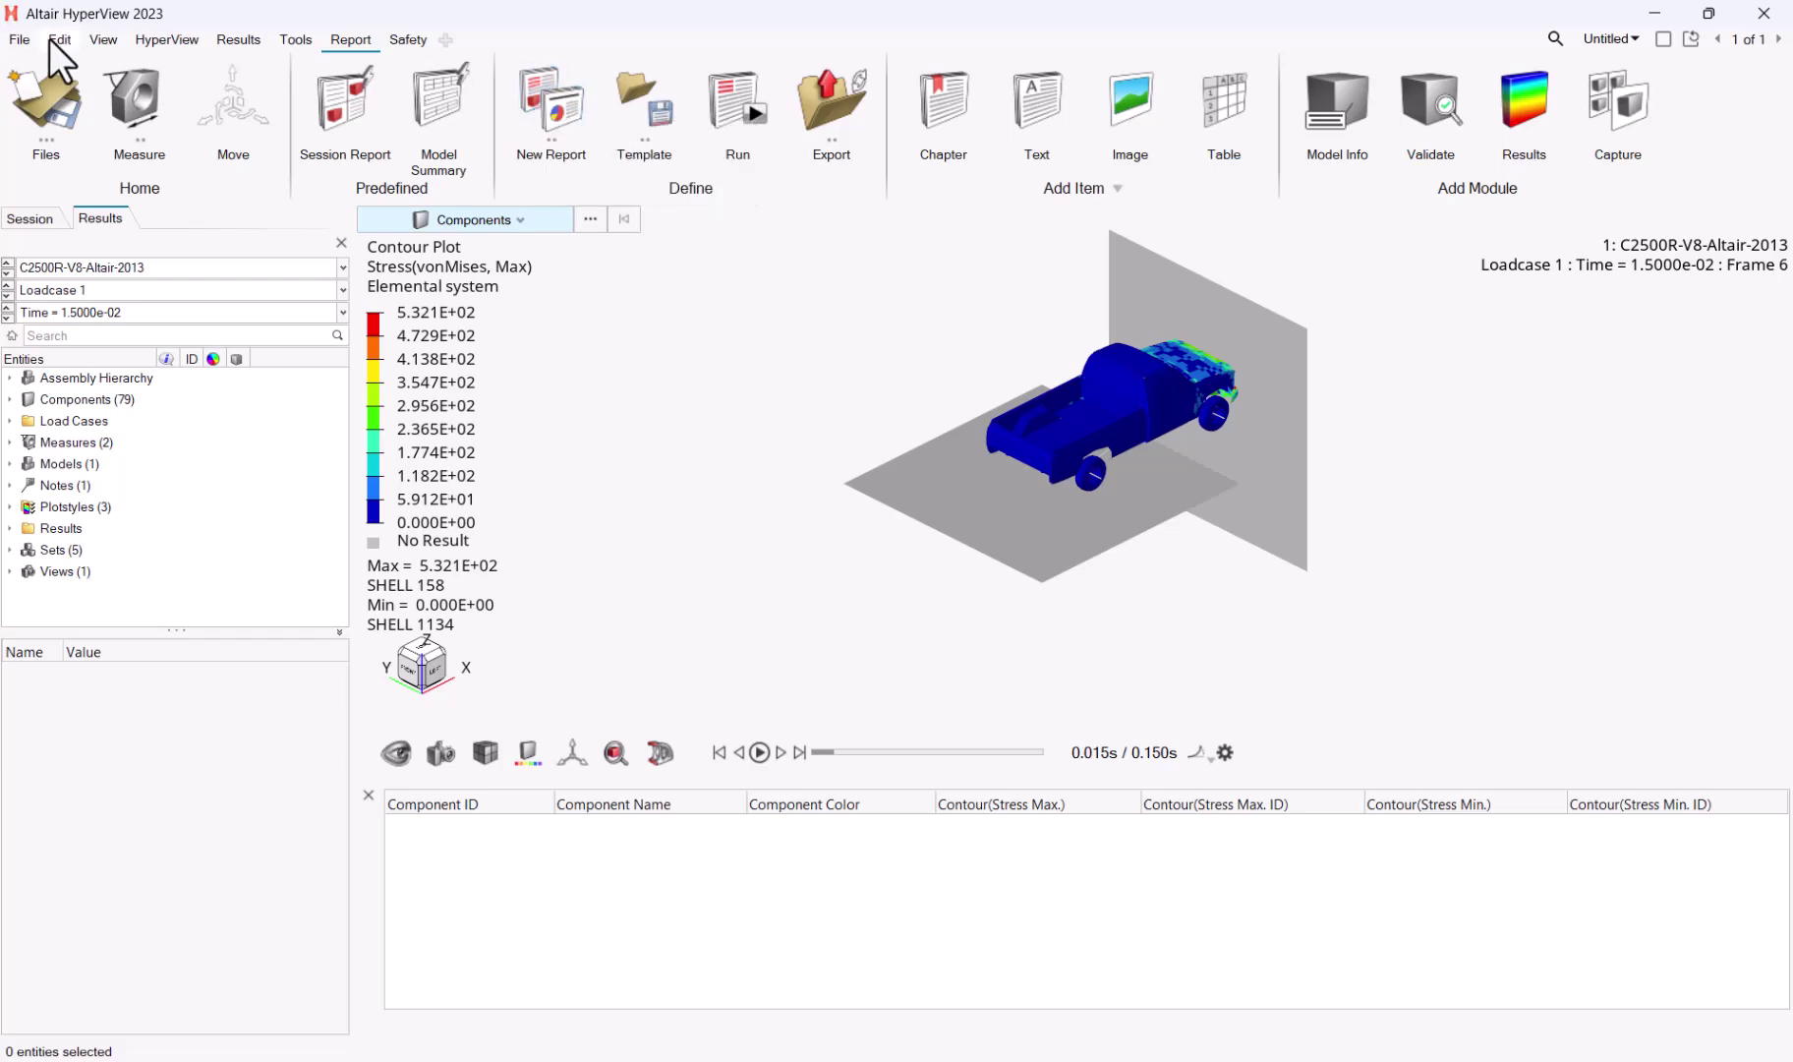
{"action": "left_click", "coordinate": [22, 41]}
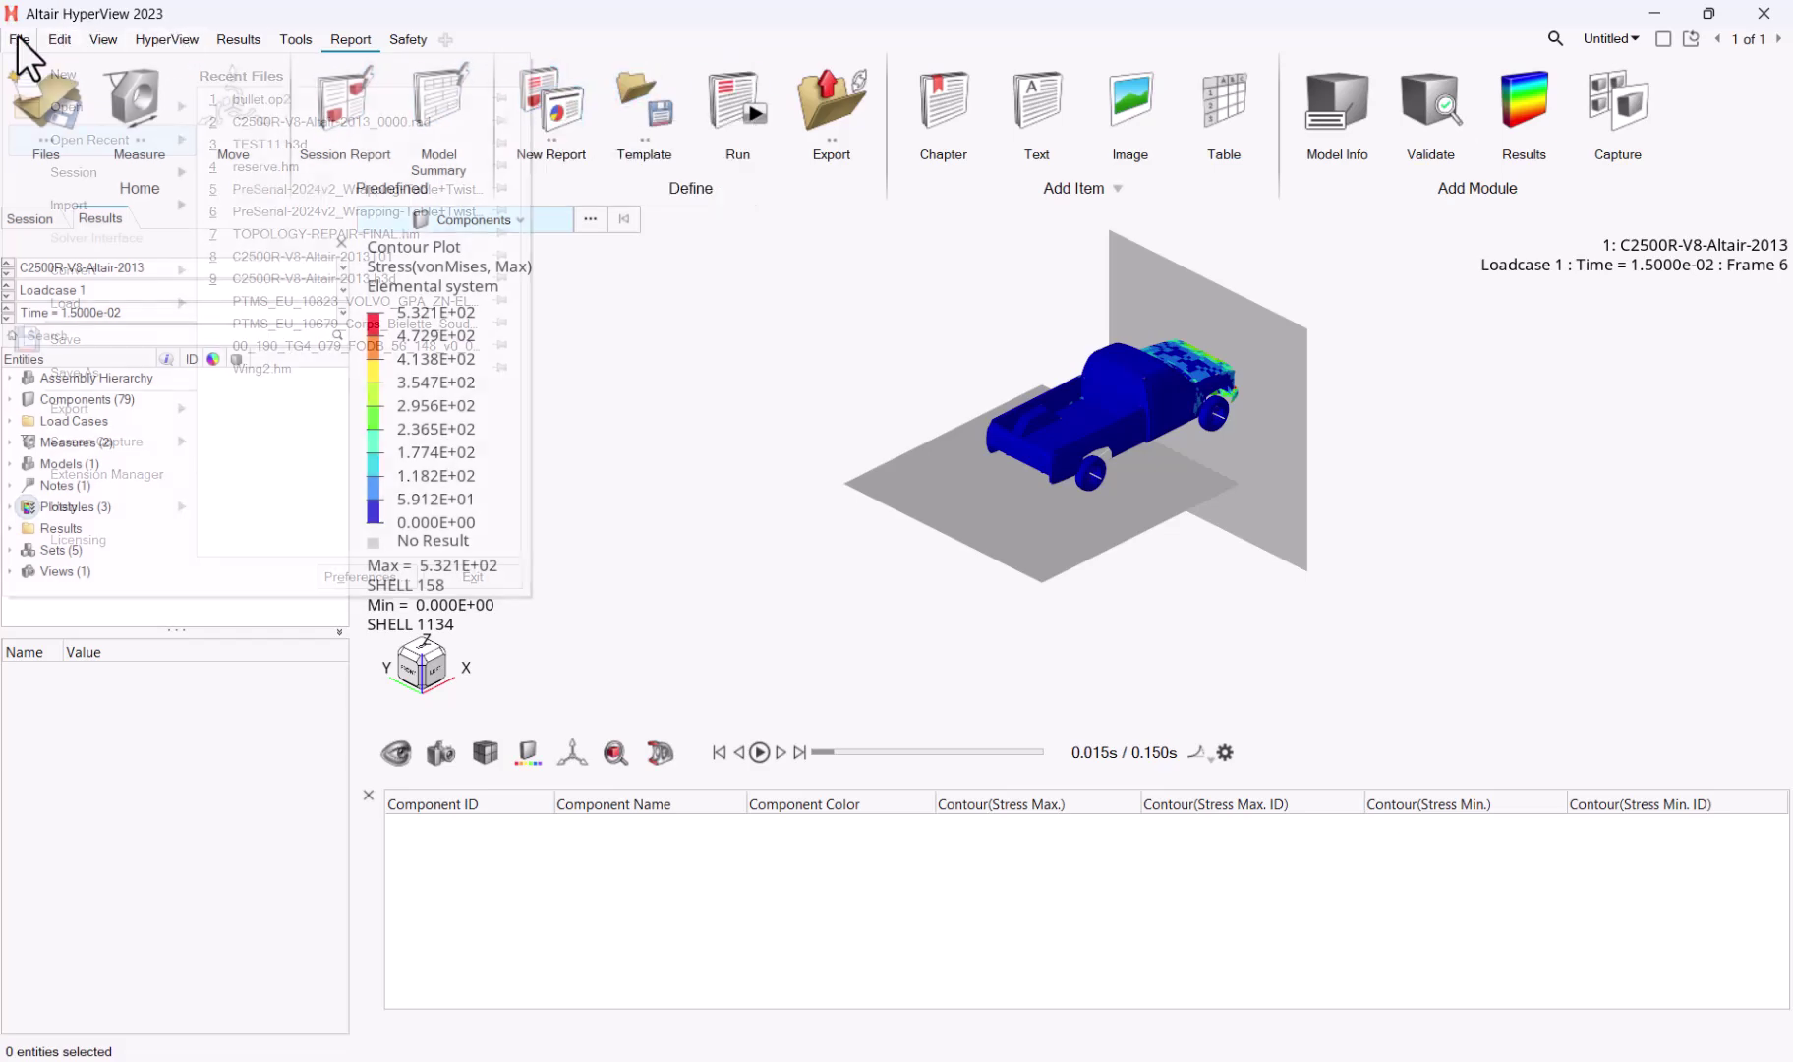
{"action": "left_click", "coordinate": [365, 573]}
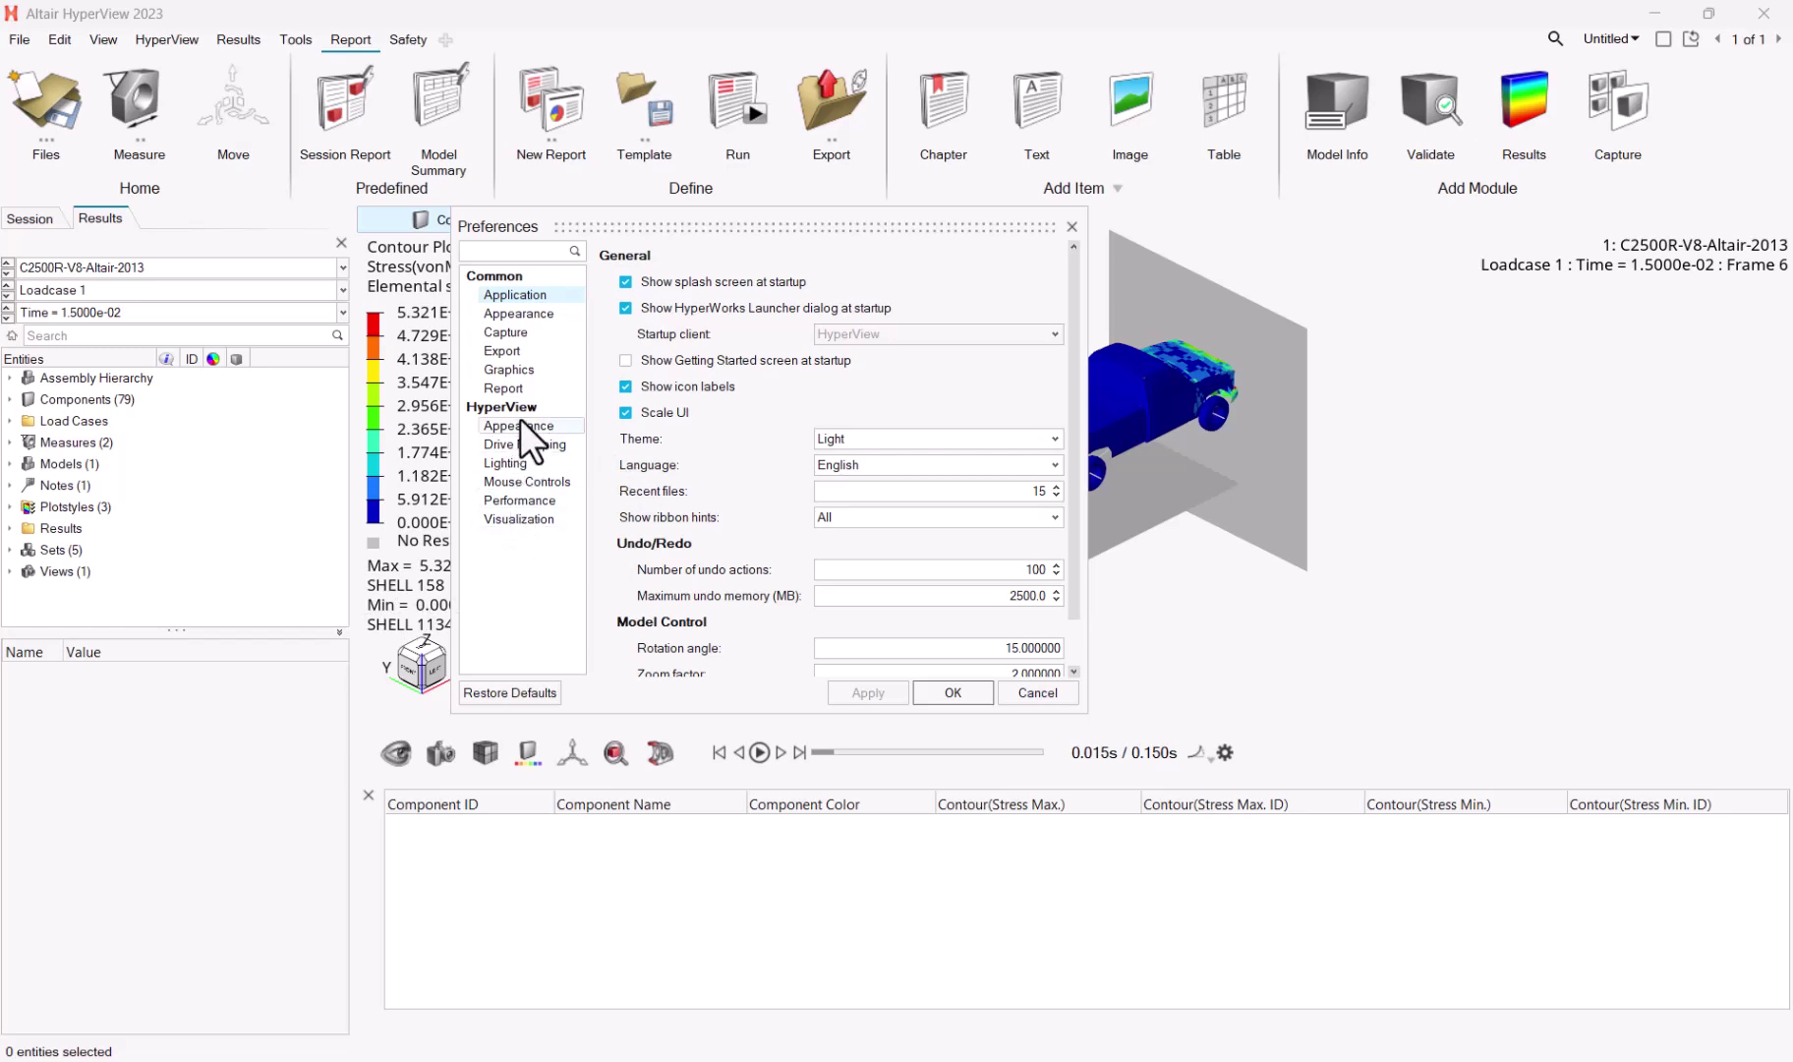
{"action": "left_click", "coordinate": [520, 388]}
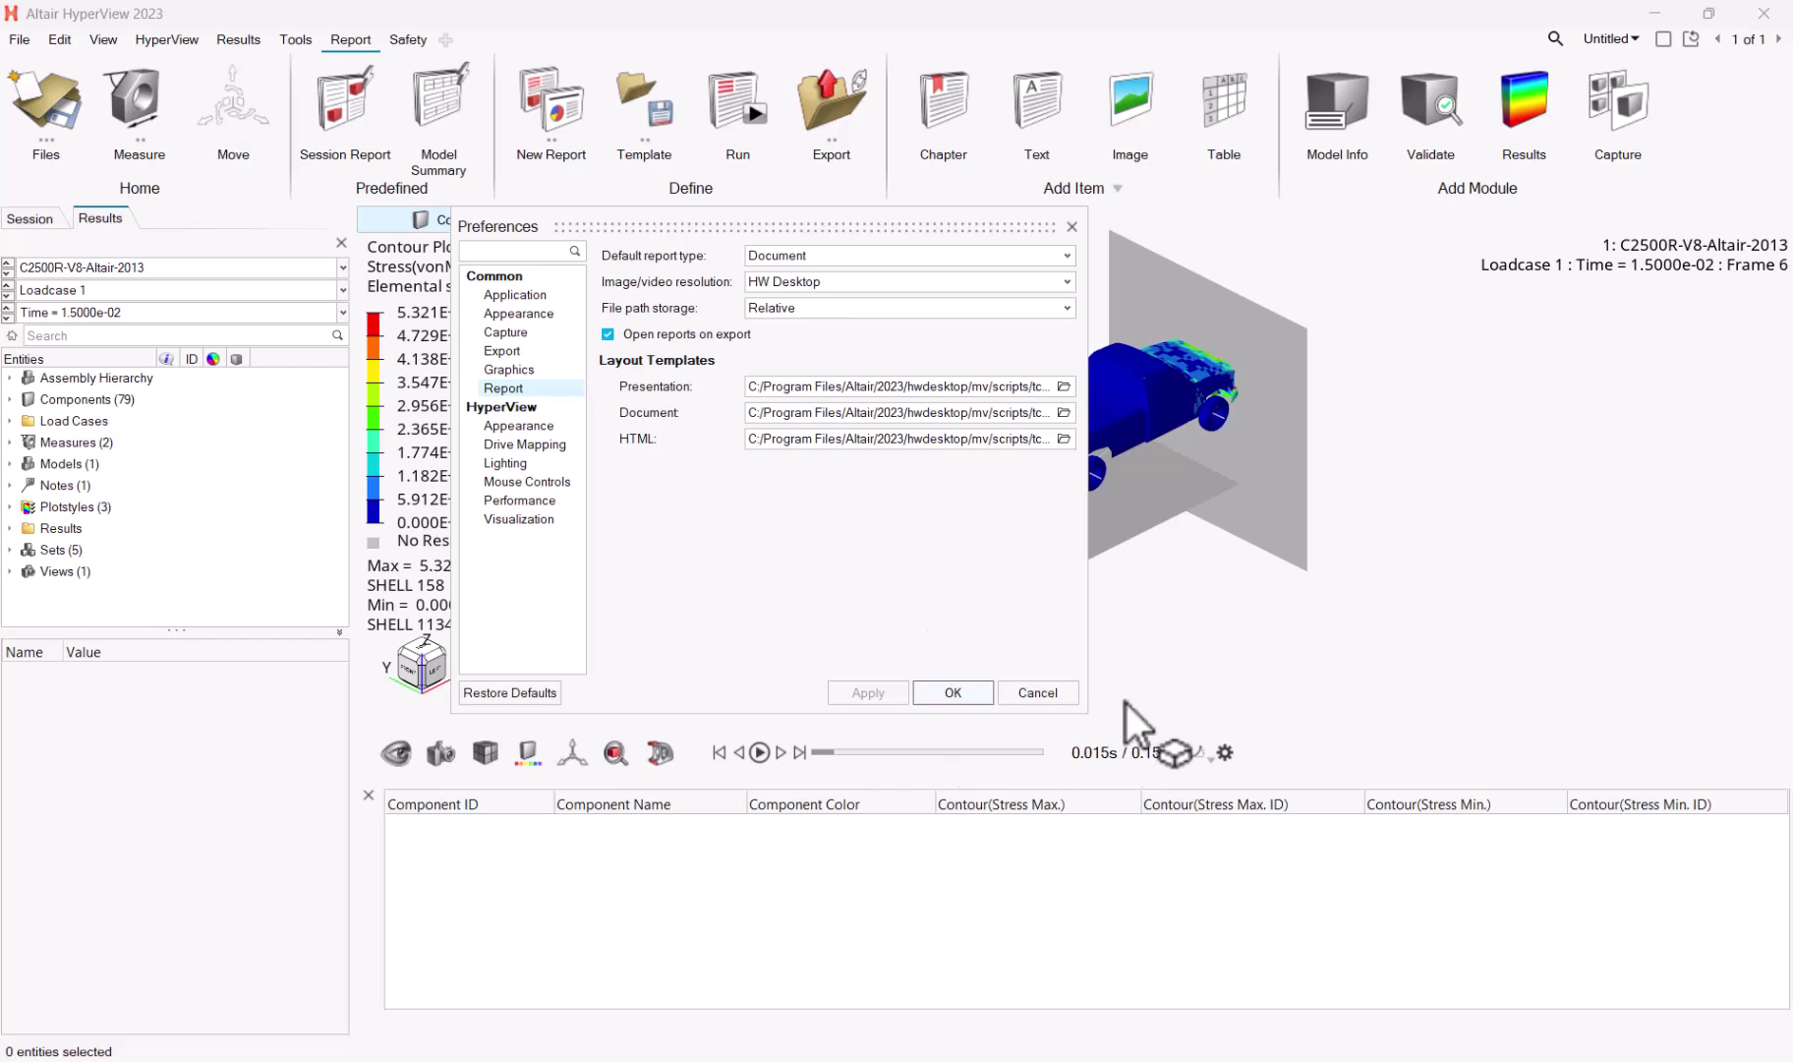
{"action": "left_click", "coordinate": [1011, 691]}
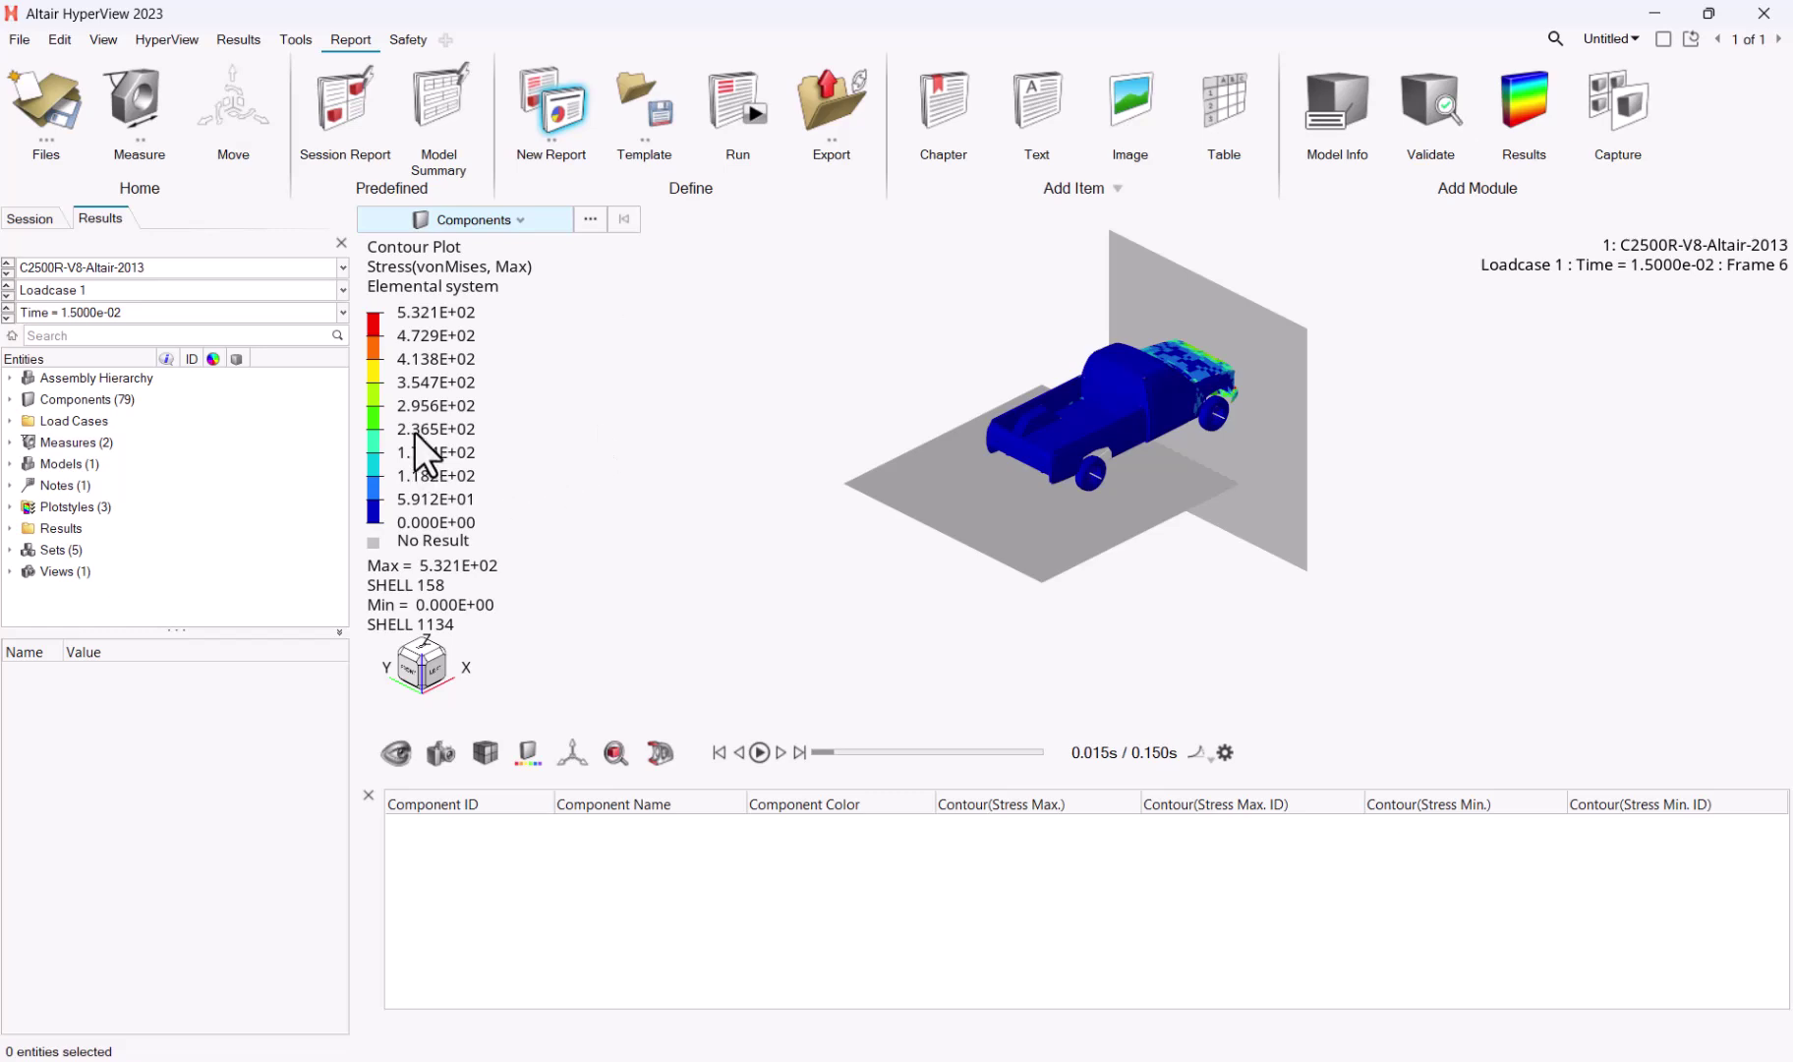
Step: Create a new report and add a Loop Results module to it
{"action": "left_click", "coordinate": [566, 131]}
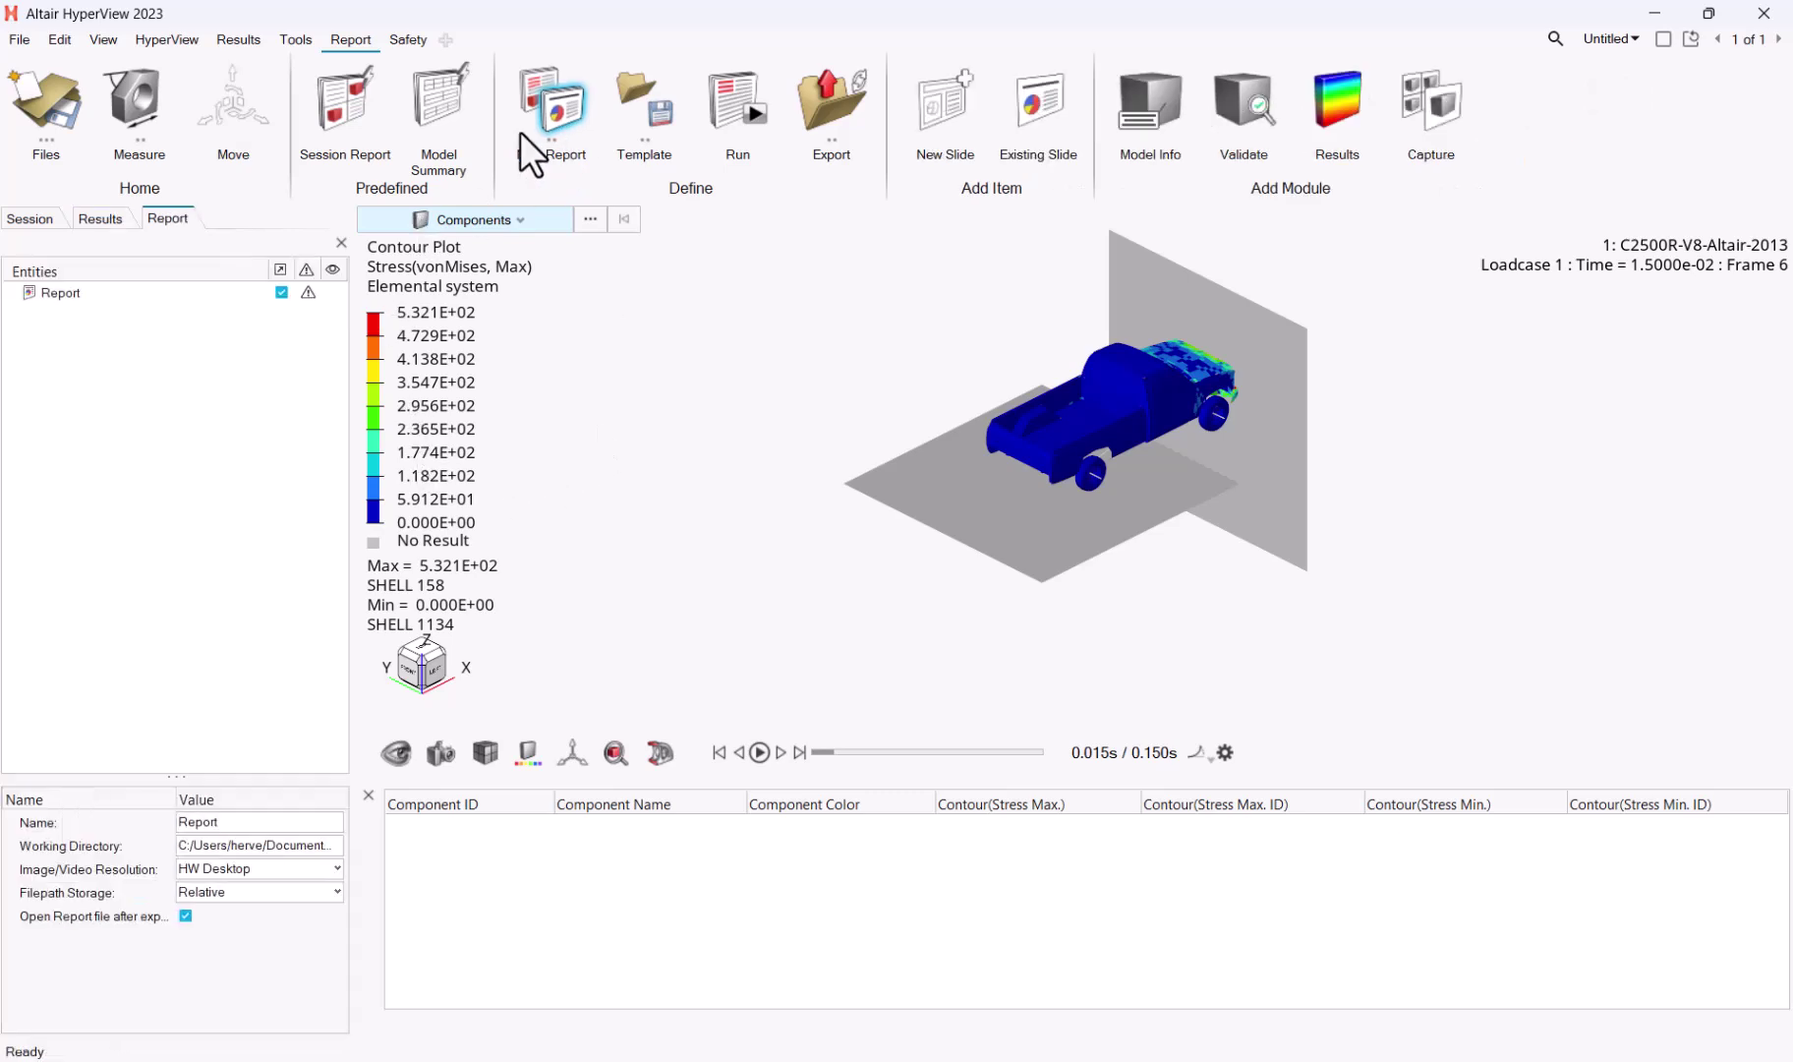
{"action": "right_click", "coordinate": [70, 291]}
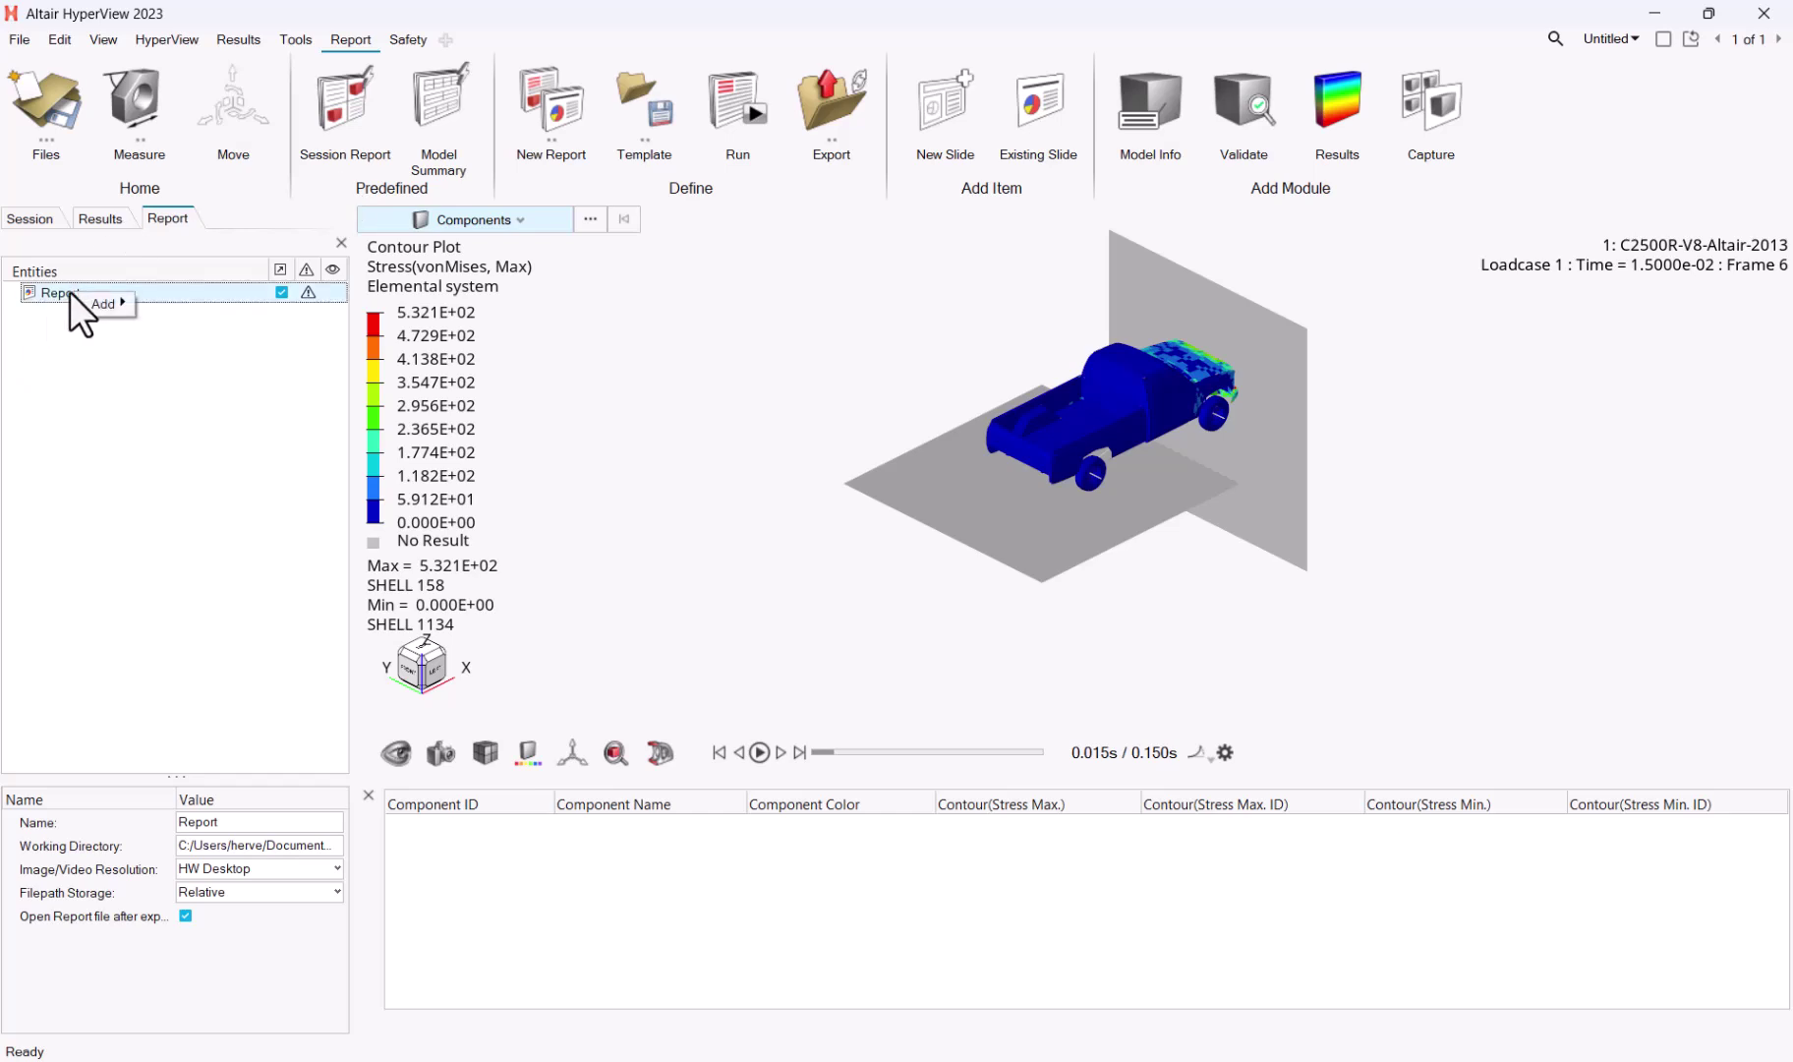
{"action": "mouse_move", "coordinate": [89, 301]}
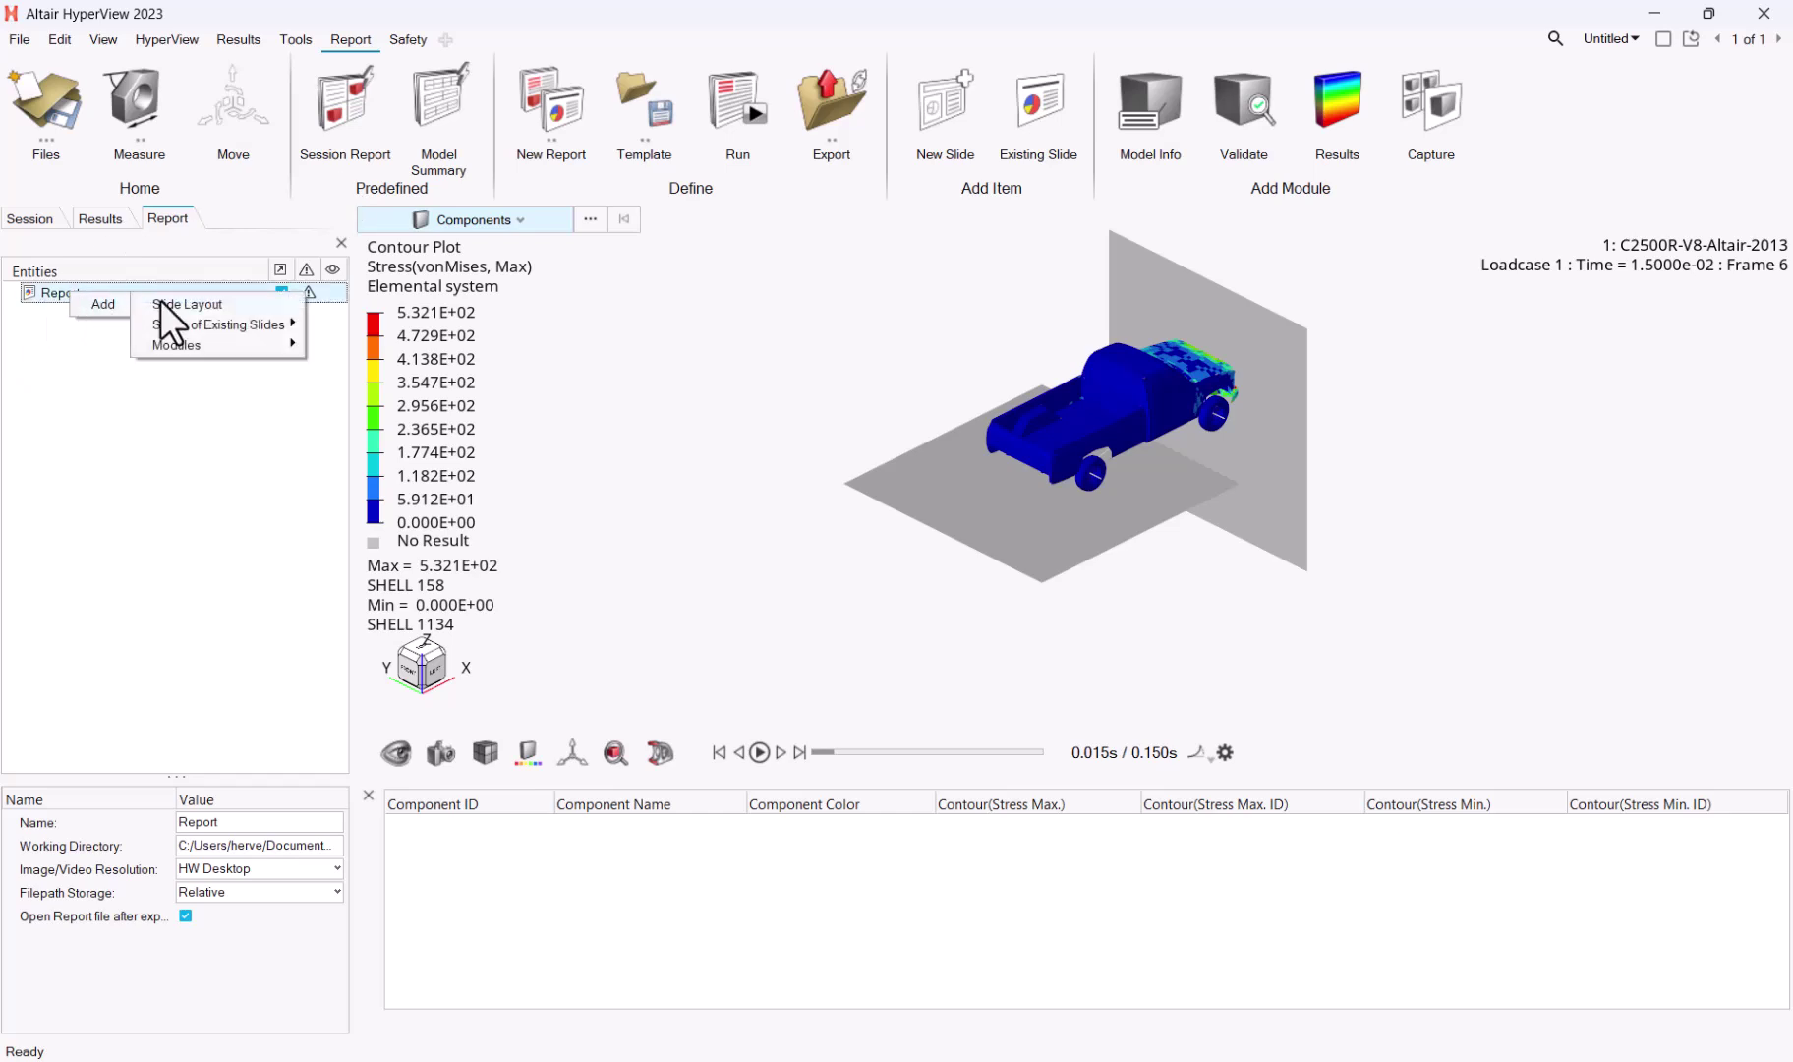
{"action": "mouse_move", "coordinate": [214, 343]}
{"action": "mouse_move", "coordinate": [363, 386]}
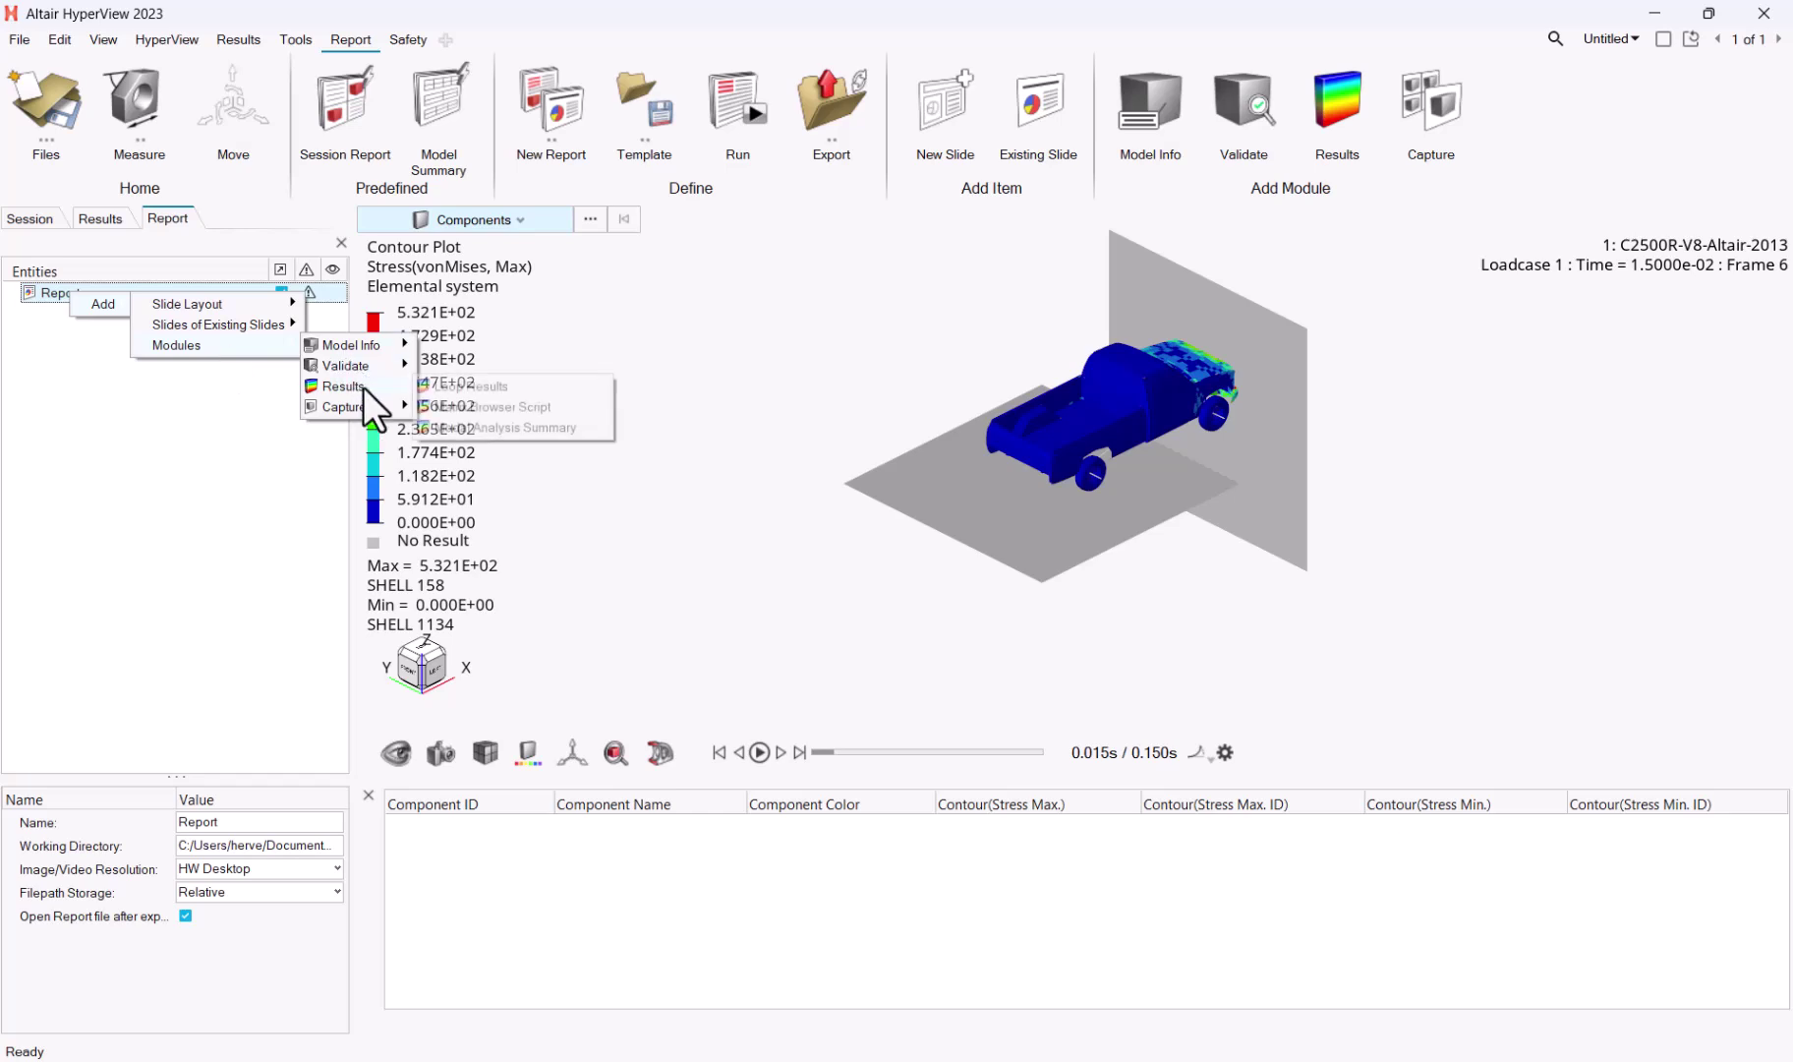
{"action": "left_click", "coordinate": [457, 392]}
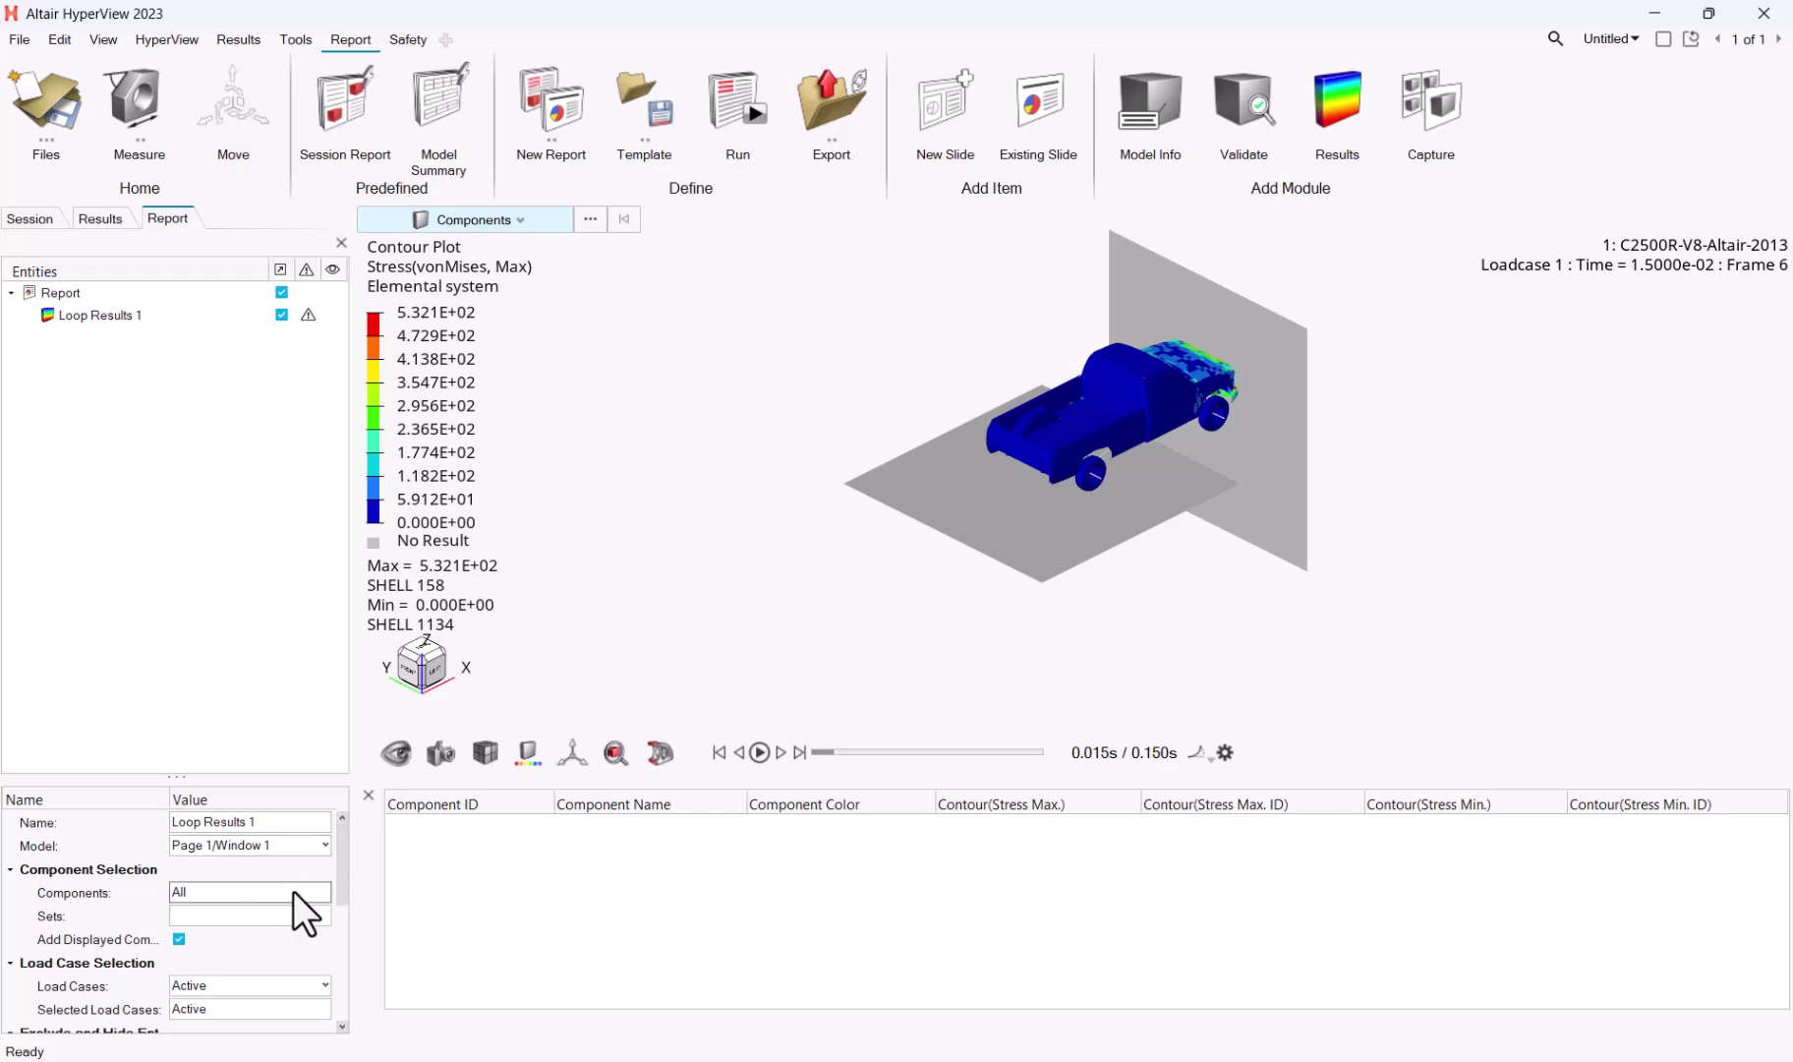
Step: Limit Loop Results 1 to the 31 components with contour above 100, displayed components off
{"action": "left_click_drag", "start_coordinate": [345, 873], "coordinate": [339, 904]}
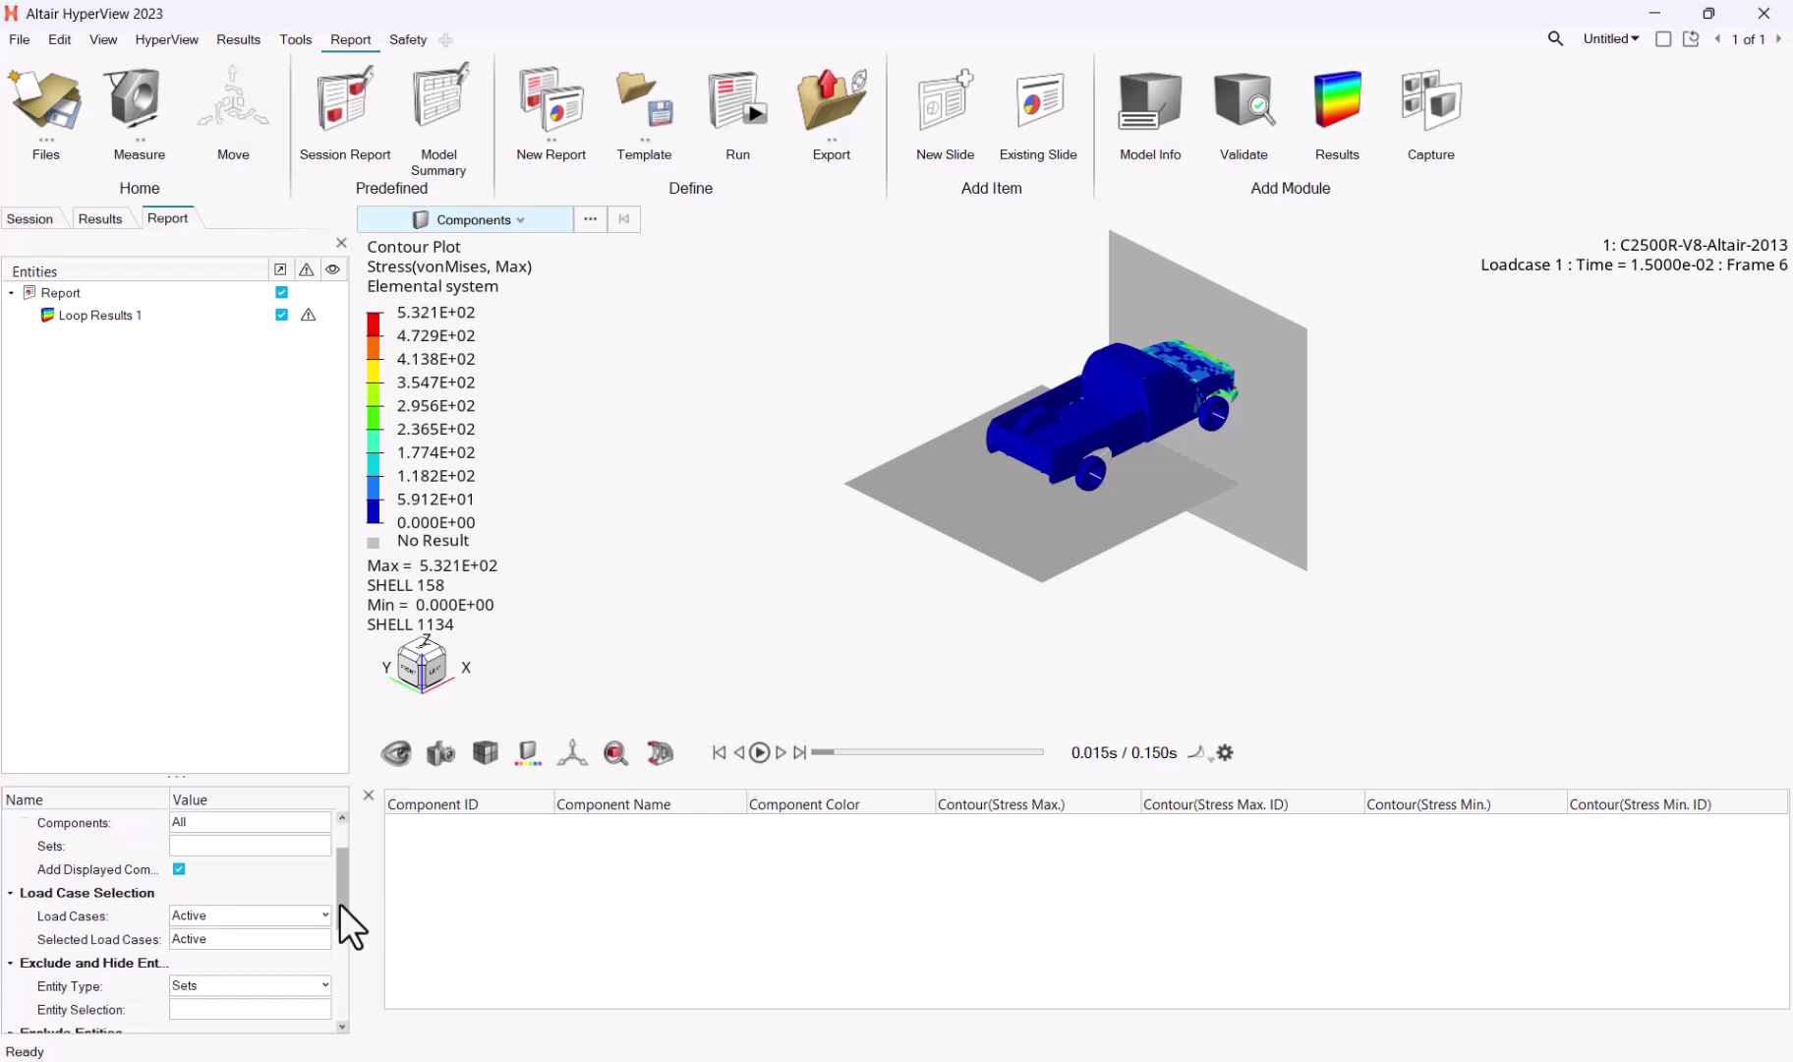
{"action": "left_click", "coordinate": [178, 870]}
{"action": "left_click", "coordinate": [213, 828]}
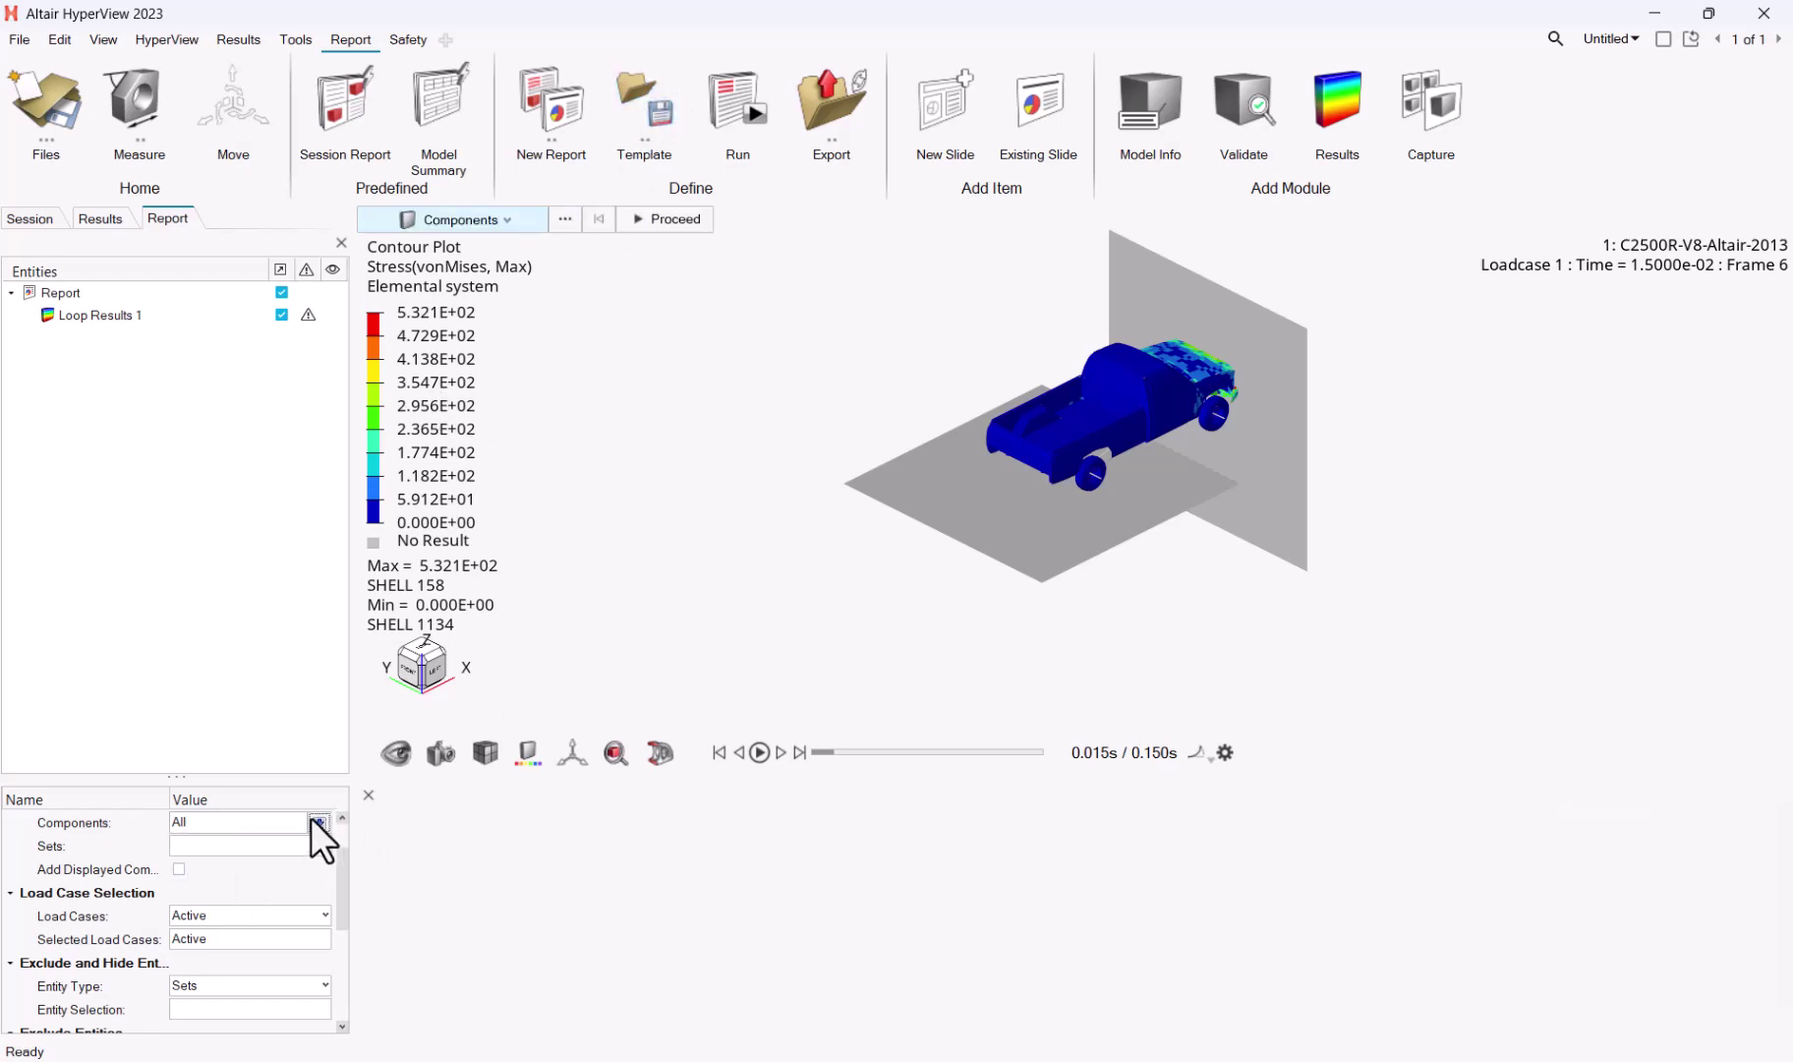
{"action": "left_click", "coordinate": [567, 217]}
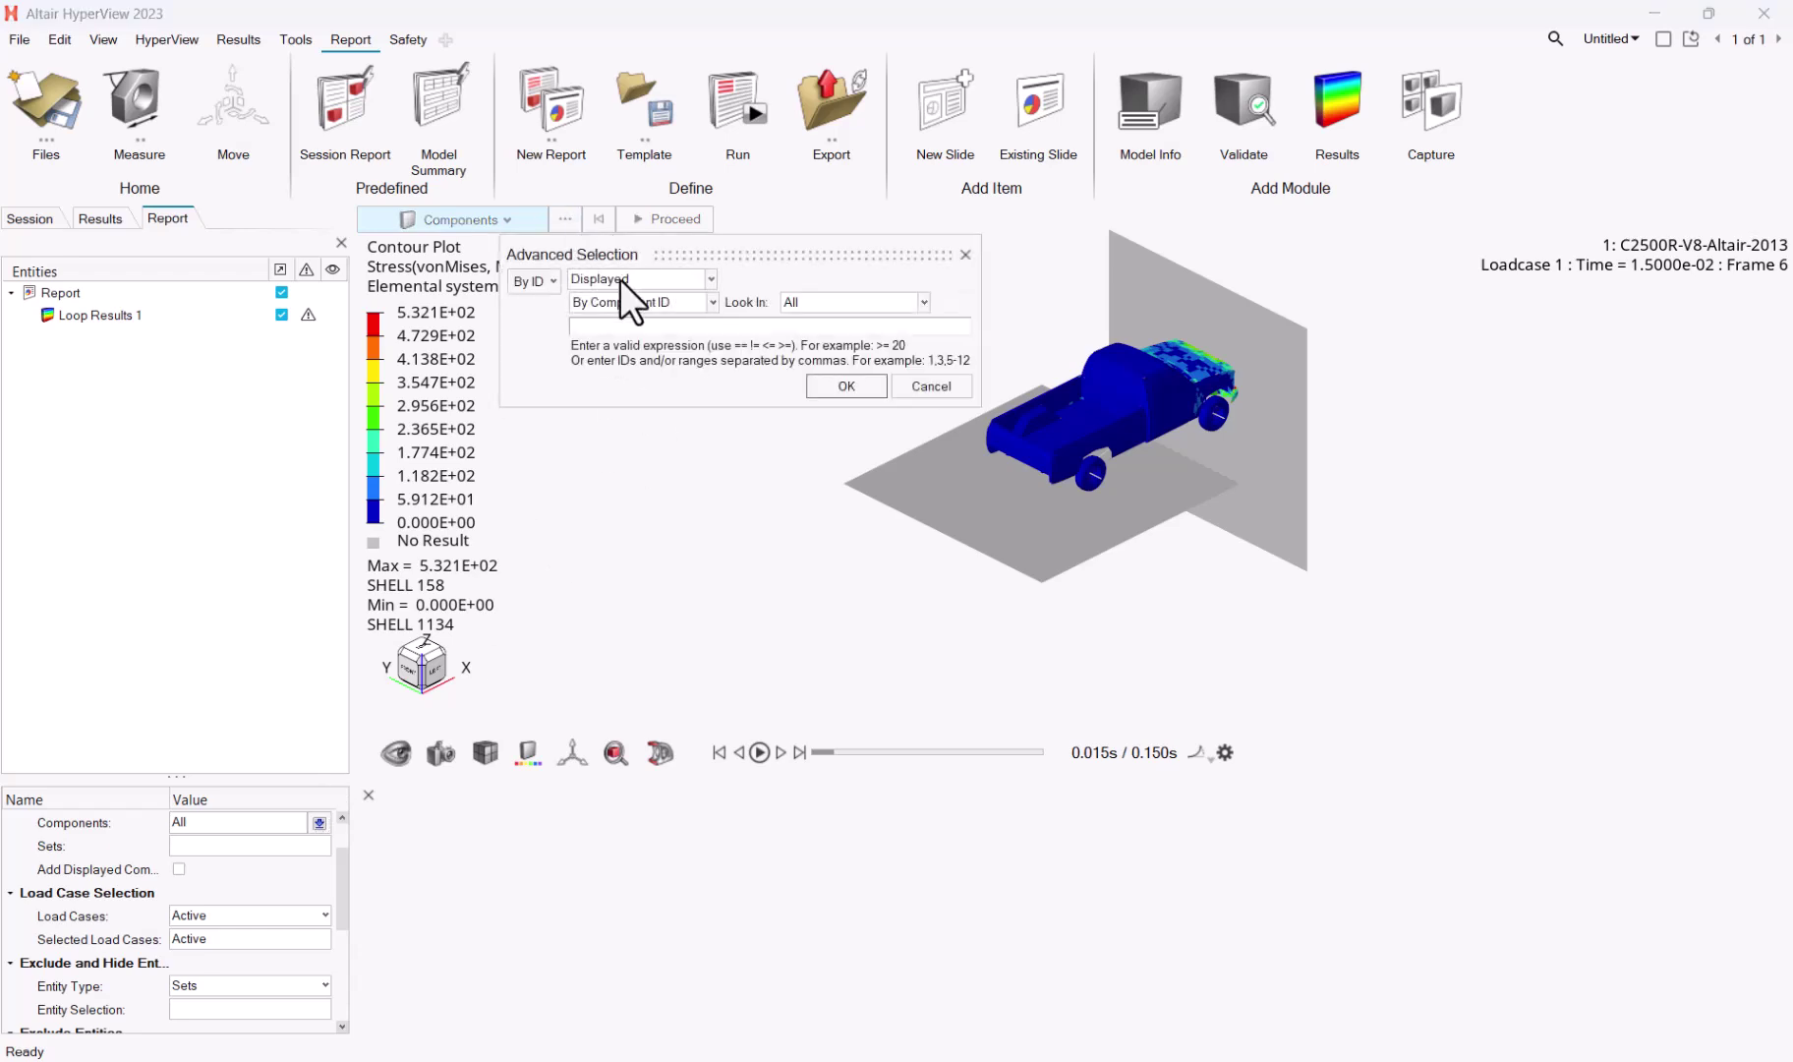
{"action": "left_click", "coordinate": [544, 277]}
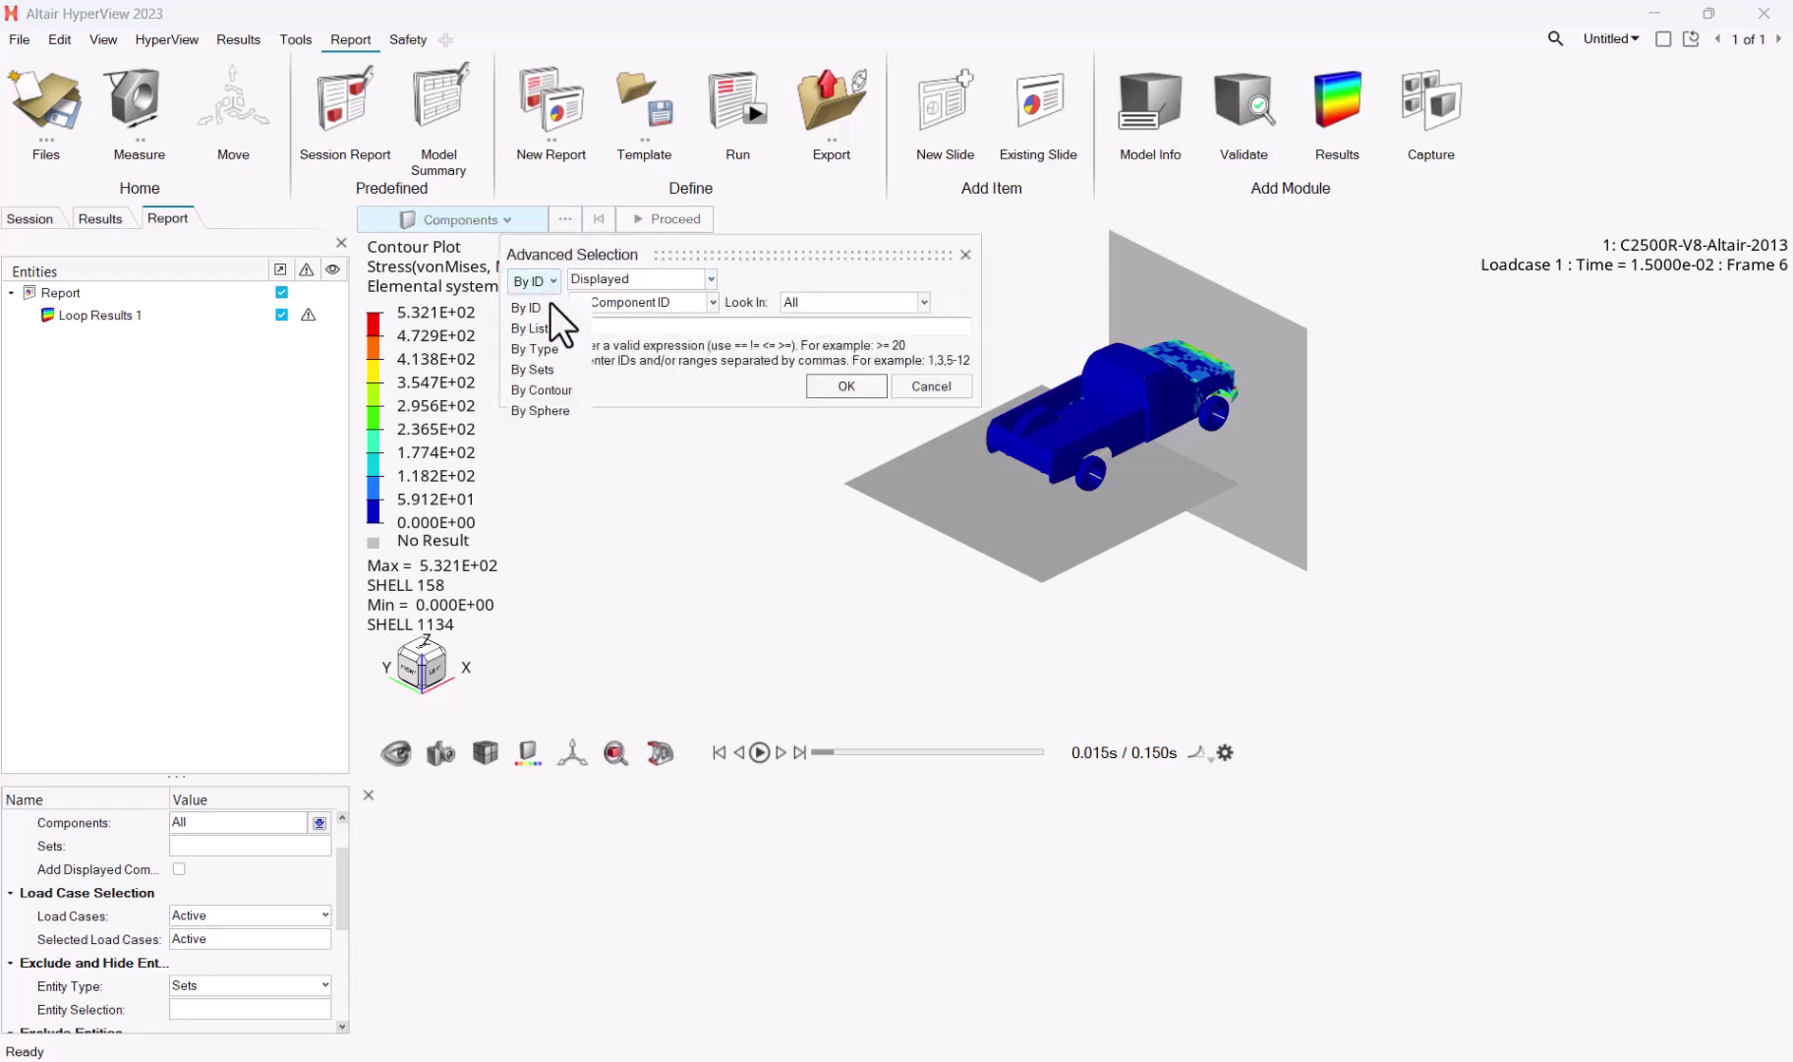
{"action": "left_click", "coordinate": [543, 390]}
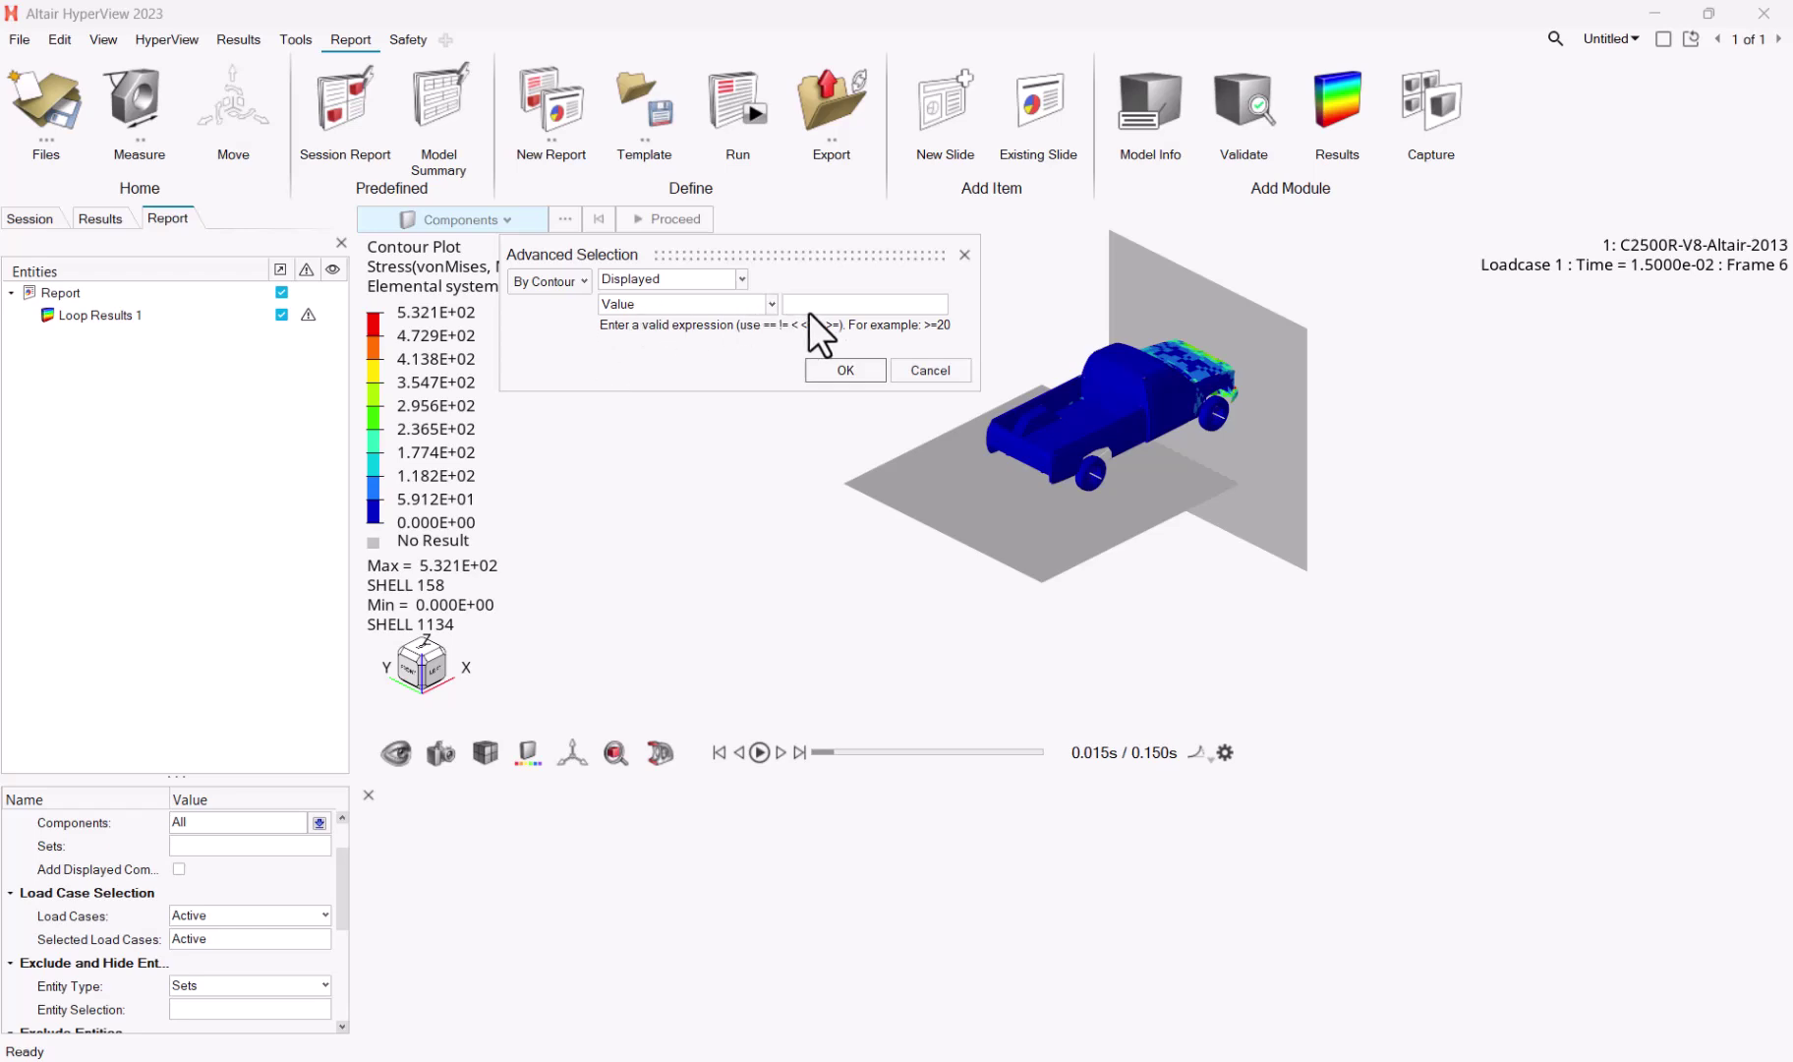
{"action": "type", "text": ">100"}
{"action": "key", "text": "Return"}
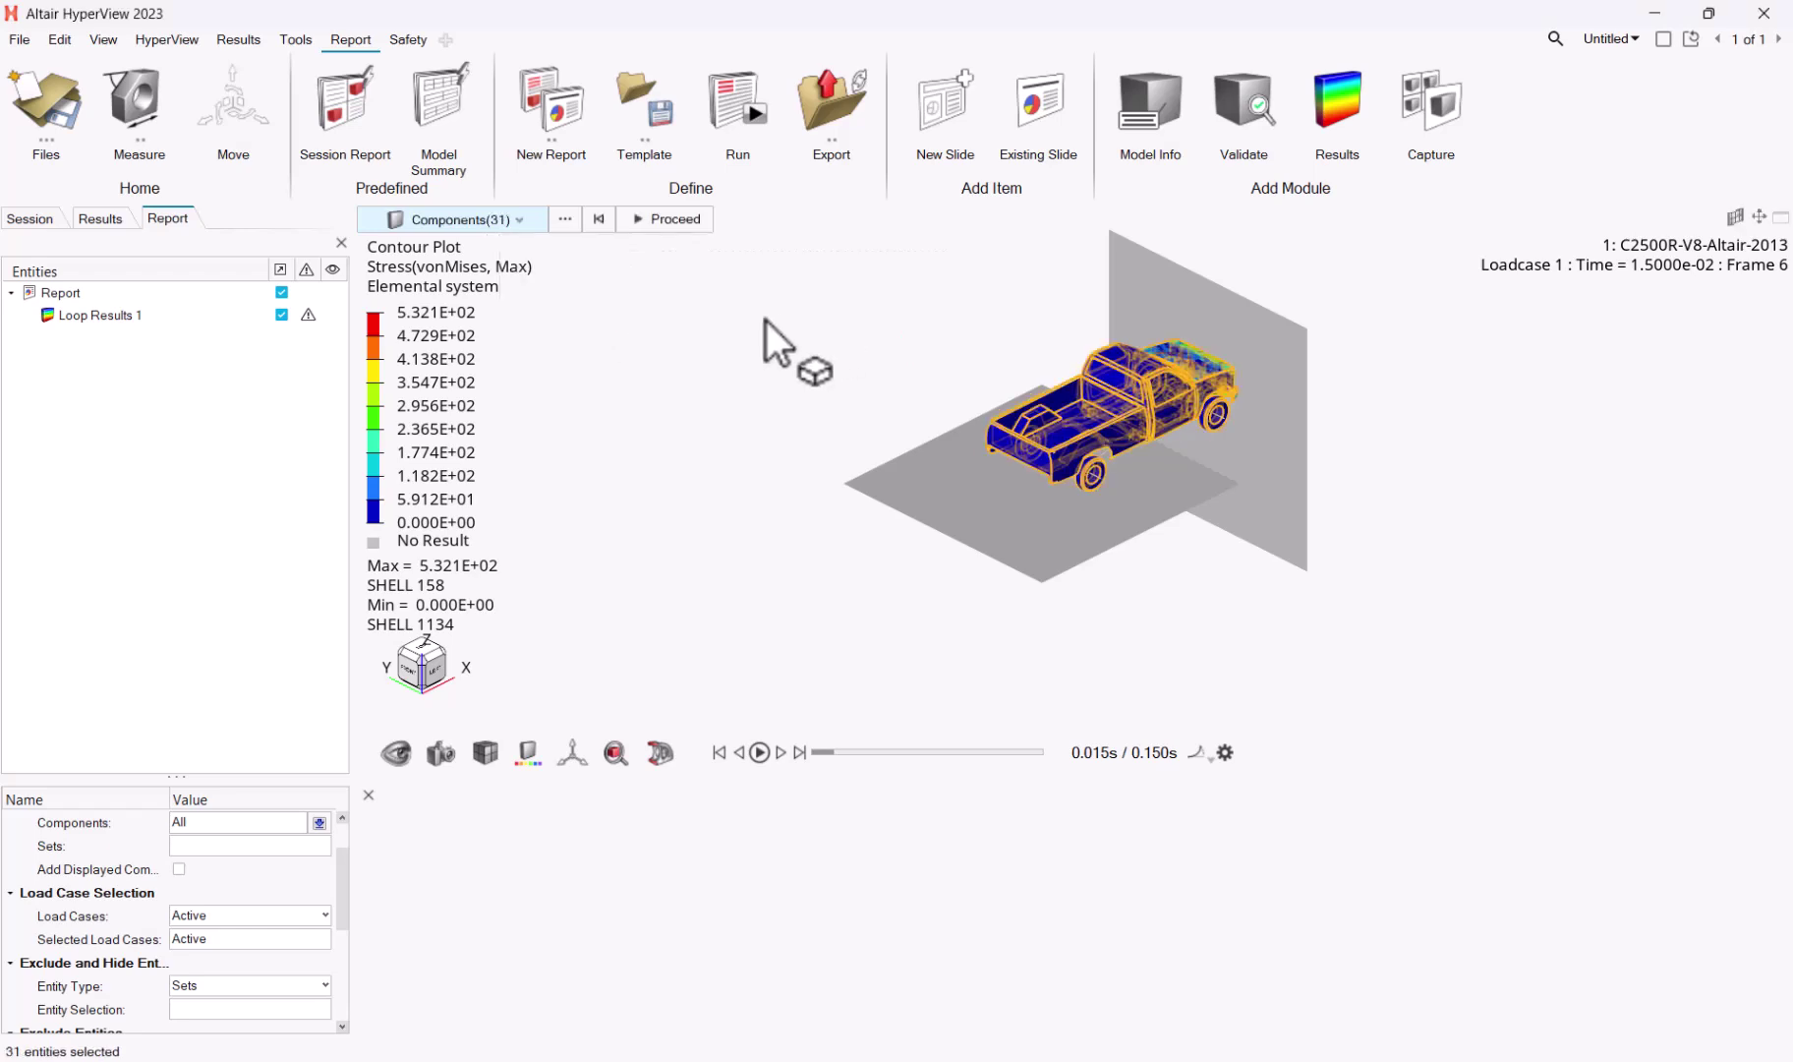
{"action": "left_click", "coordinate": [664, 220]}
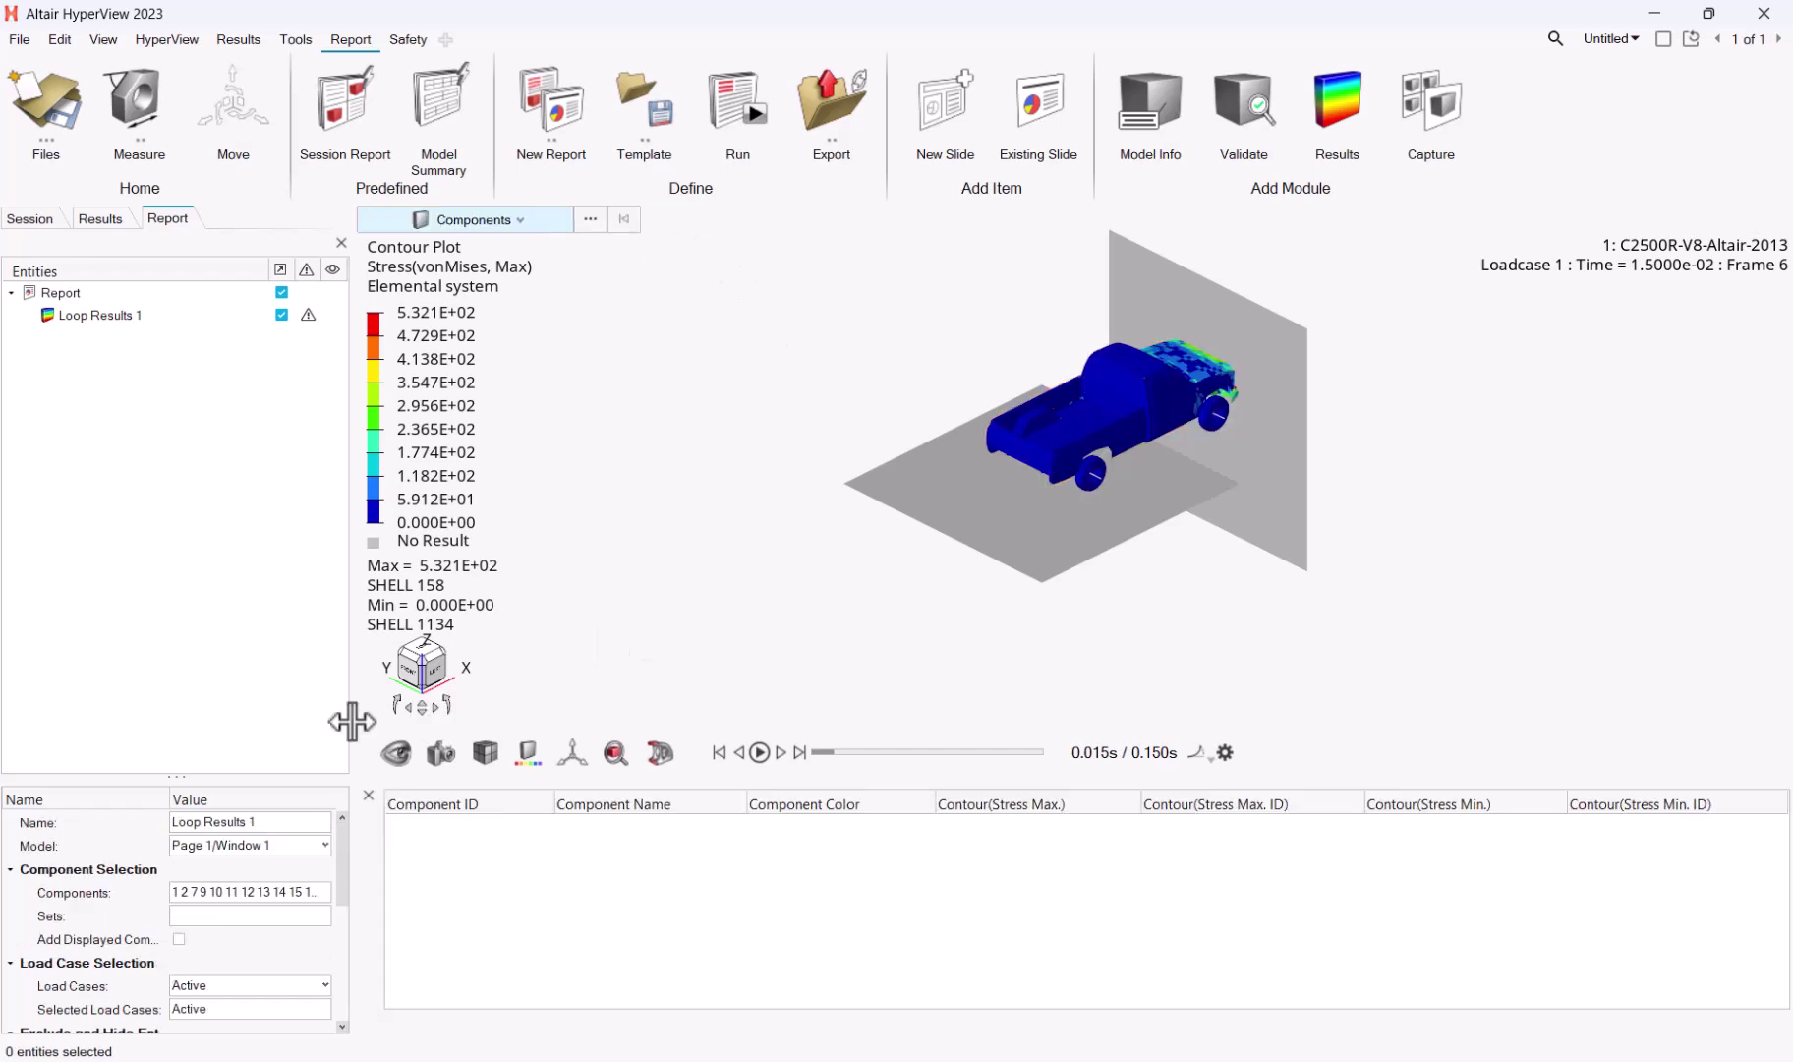
Step: Enable auto-split tables and add a One Image with Caption slide layout to Loop Results 1
{"action": "left_click_drag", "start_coordinate": [347, 863], "coordinate": [348, 918]}
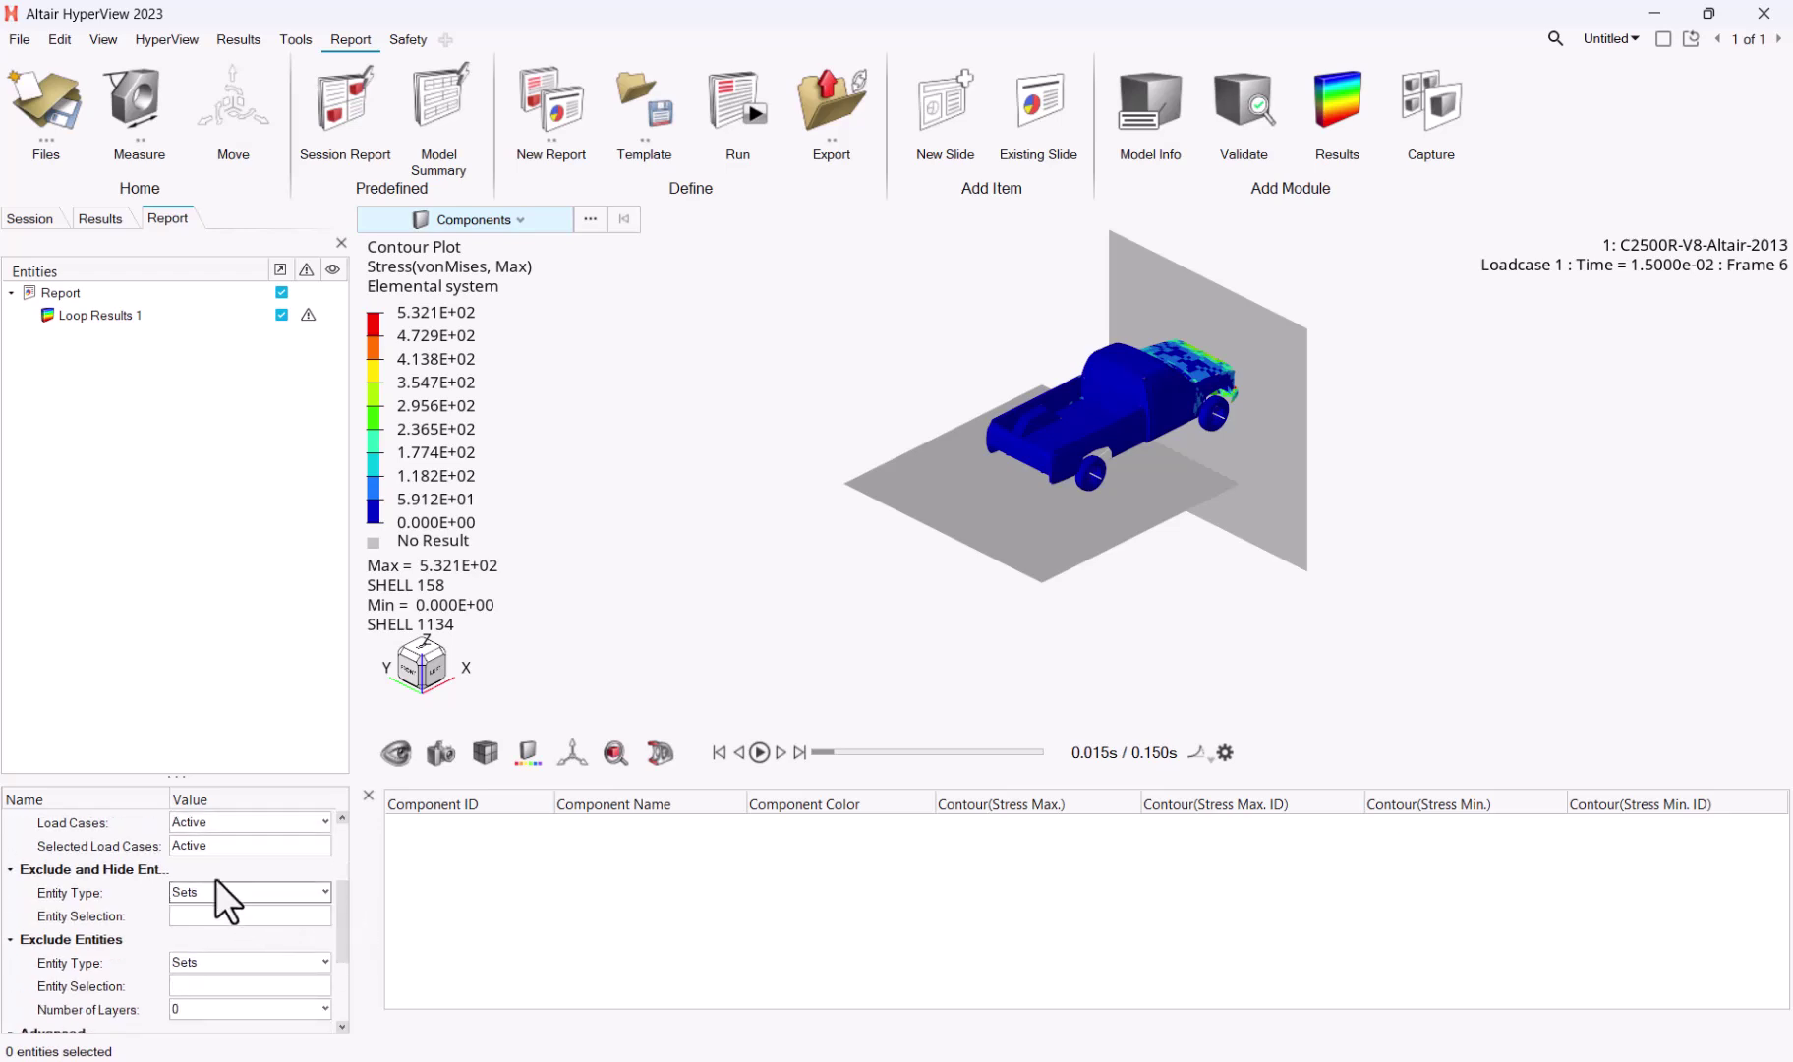
{"action": "left_click_drag", "start_coordinate": [173, 776], "coordinate": [173, 393]}
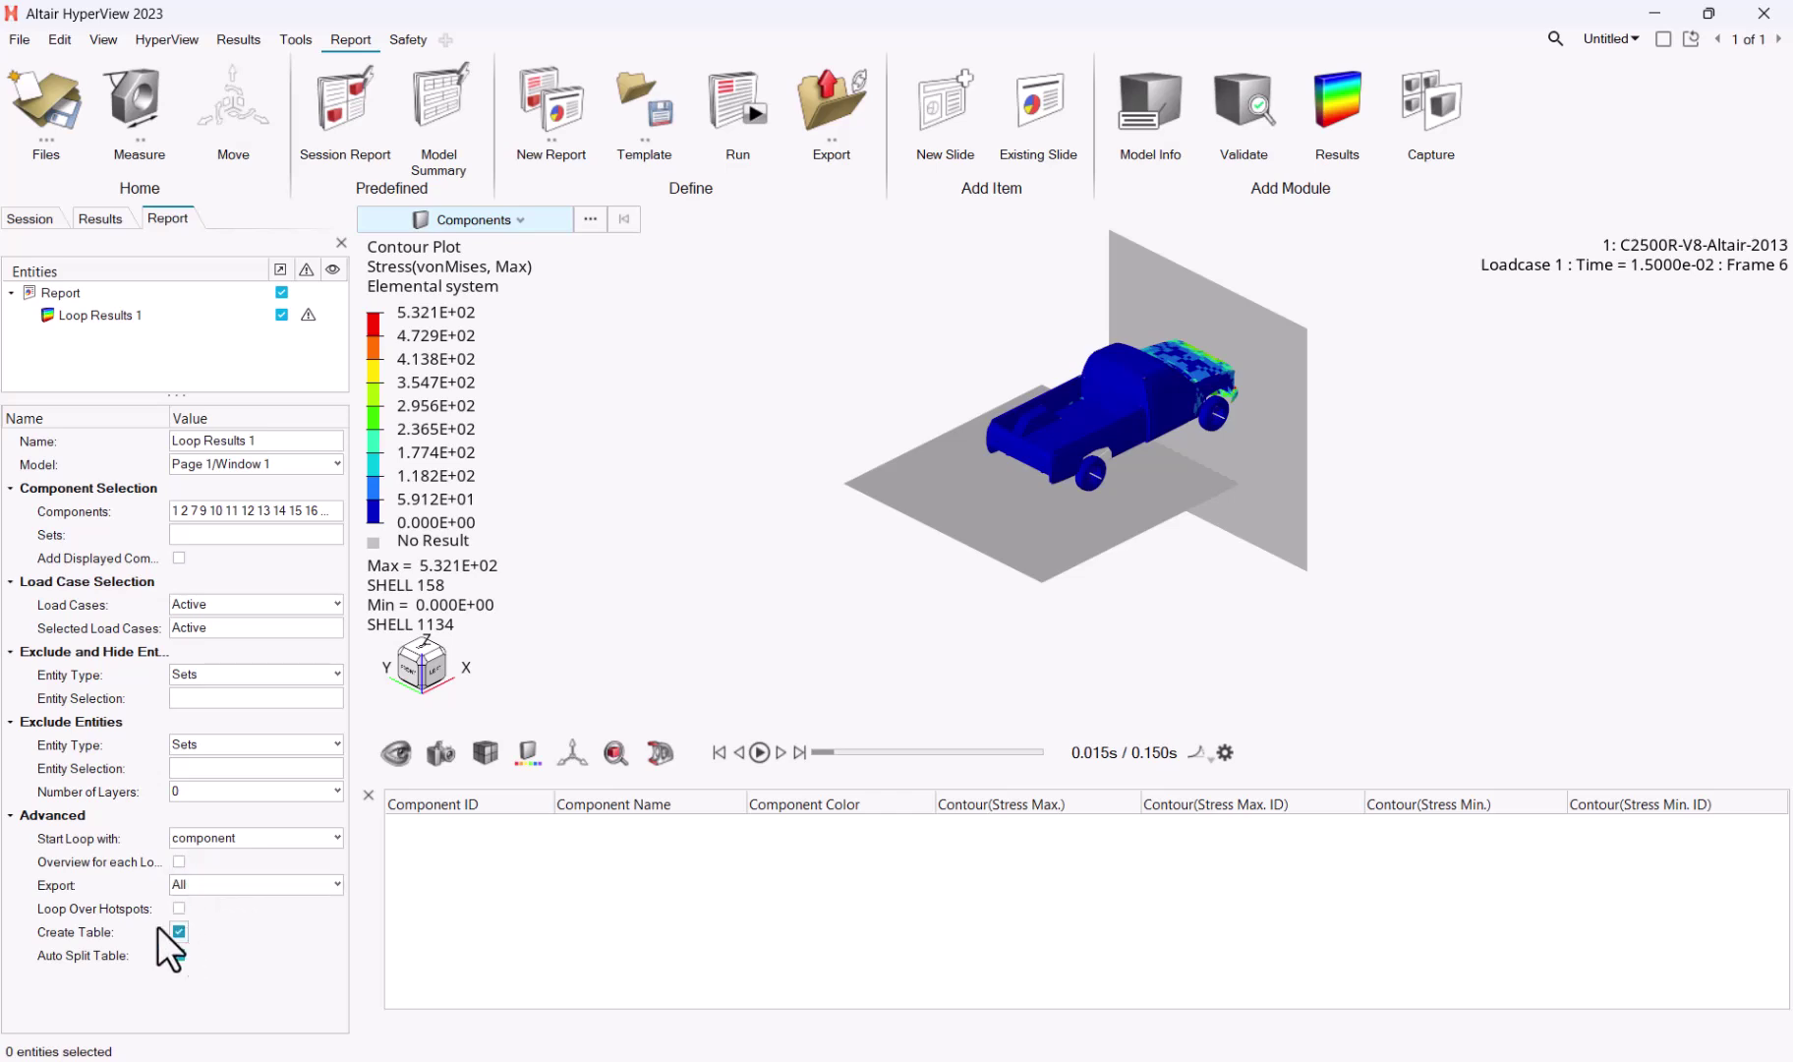
{"action": "right_click", "coordinate": [112, 312]}
{"action": "mouse_move", "coordinate": [139, 320]}
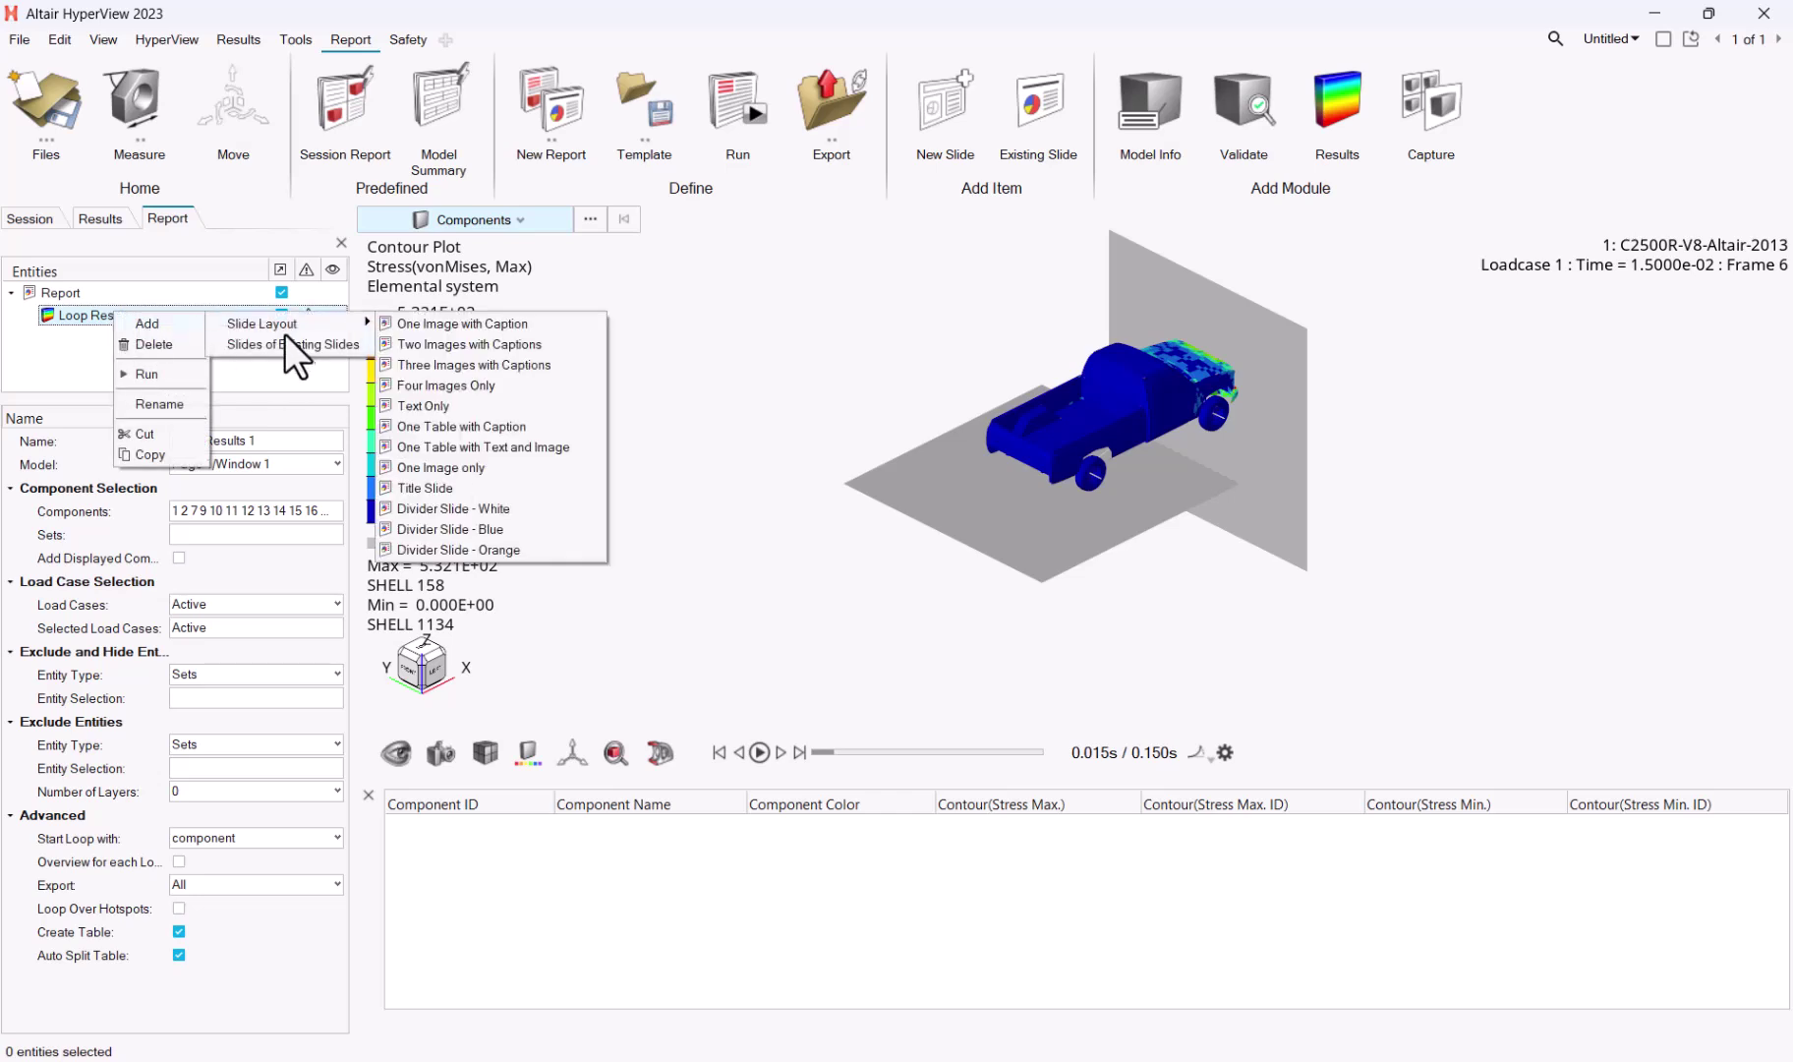
{"action": "mouse_move", "coordinate": [282, 323]}
{"action": "left_click", "coordinate": [454, 323]}
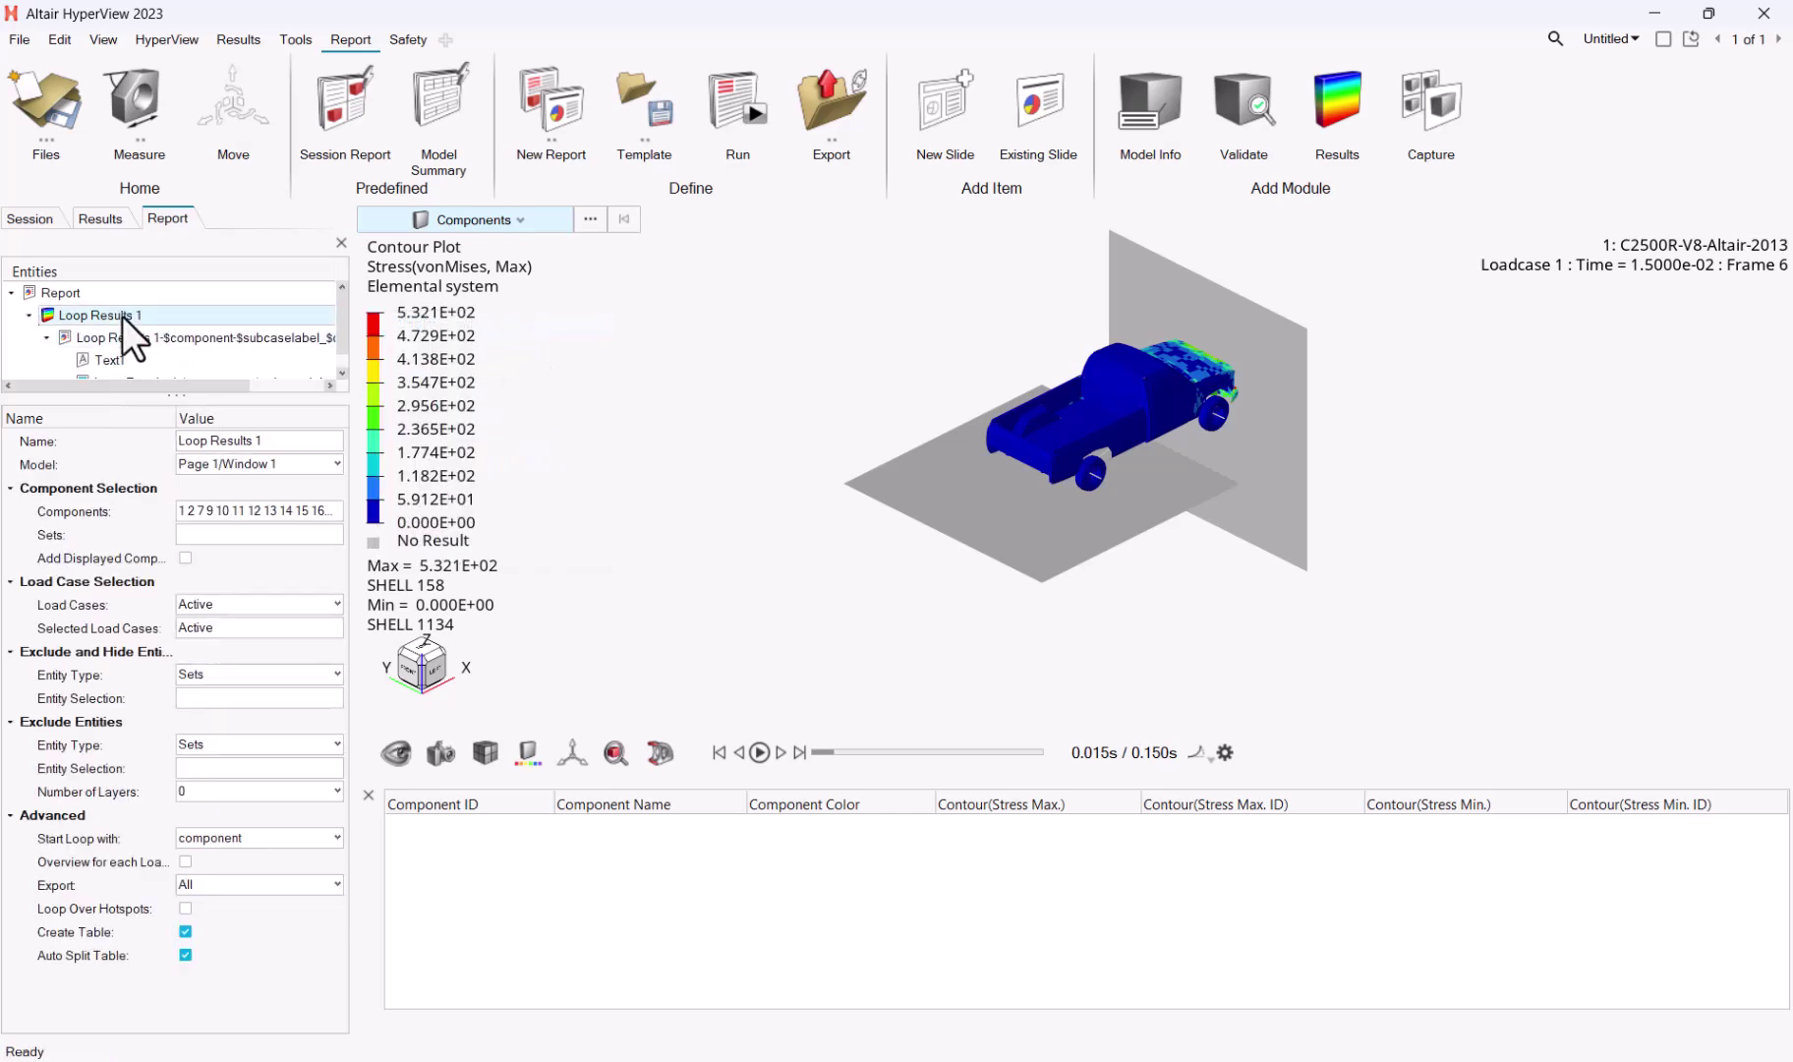
Step: Run Loop Results 1 to capture images for each selected component
{"action": "right_click", "coordinate": [122, 316]}
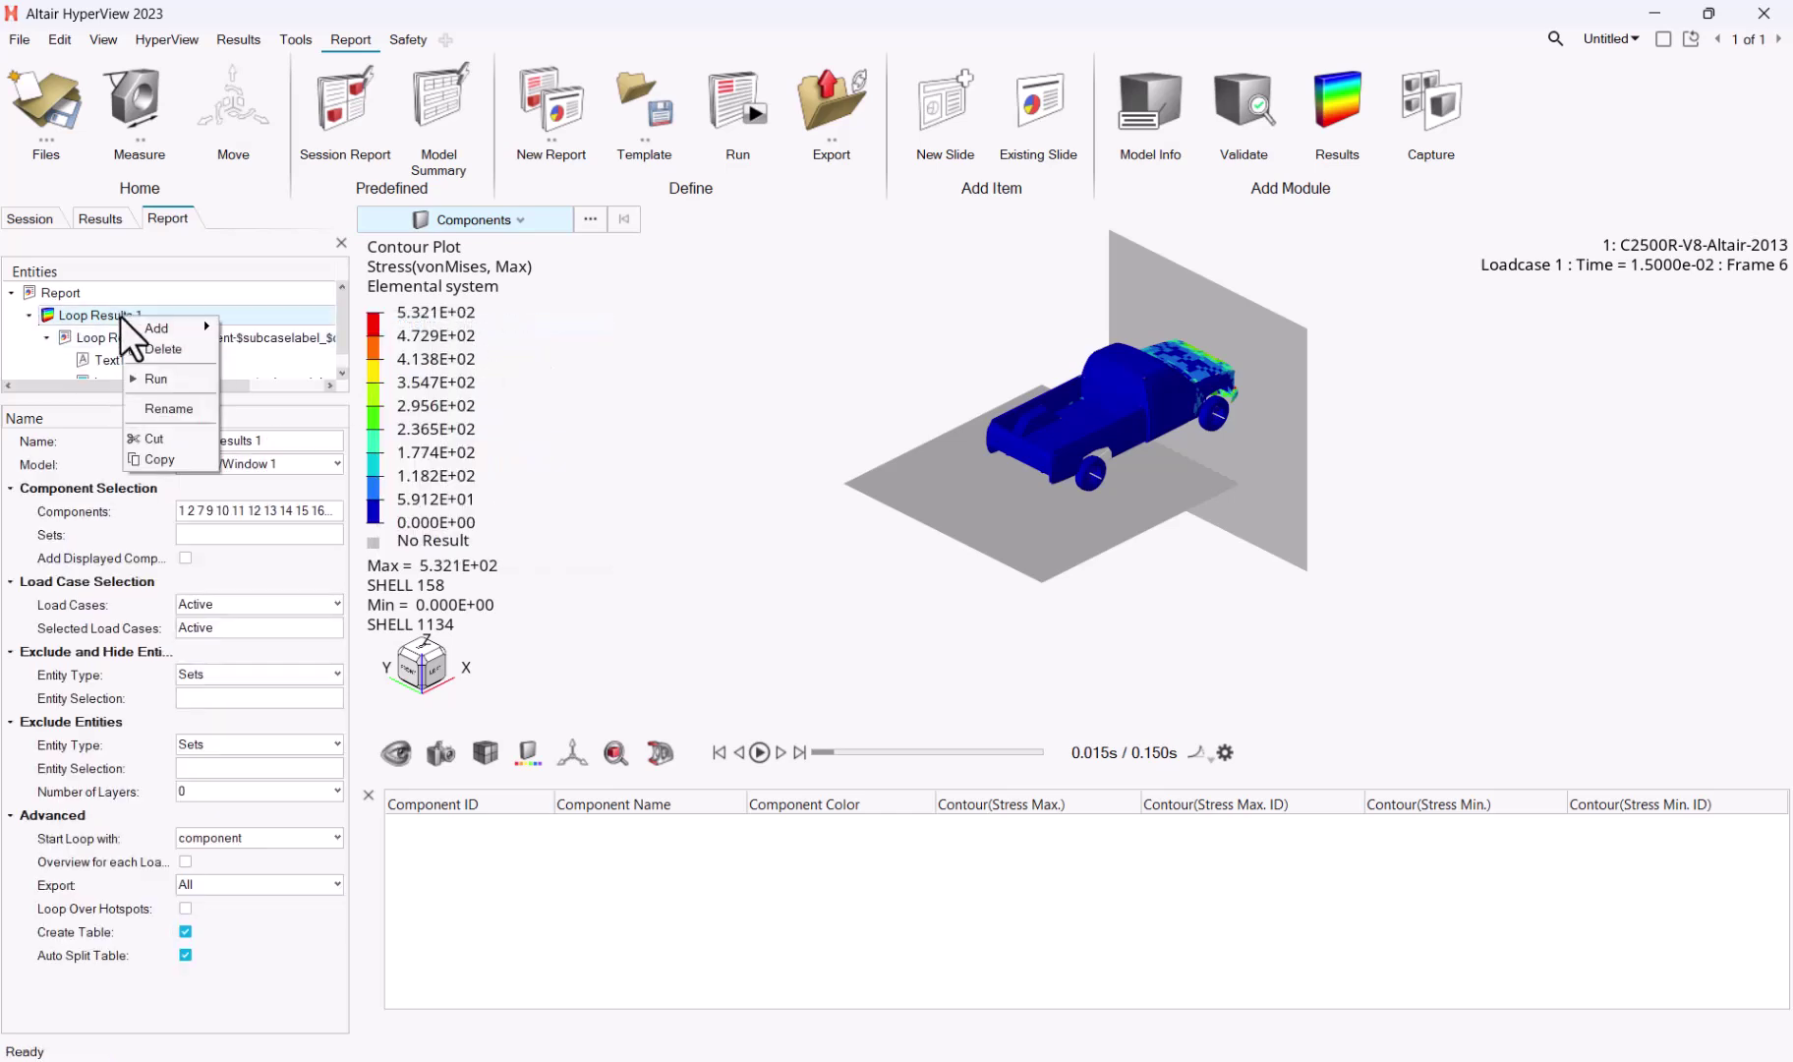
{"action": "left_click", "coordinate": [181, 379]}
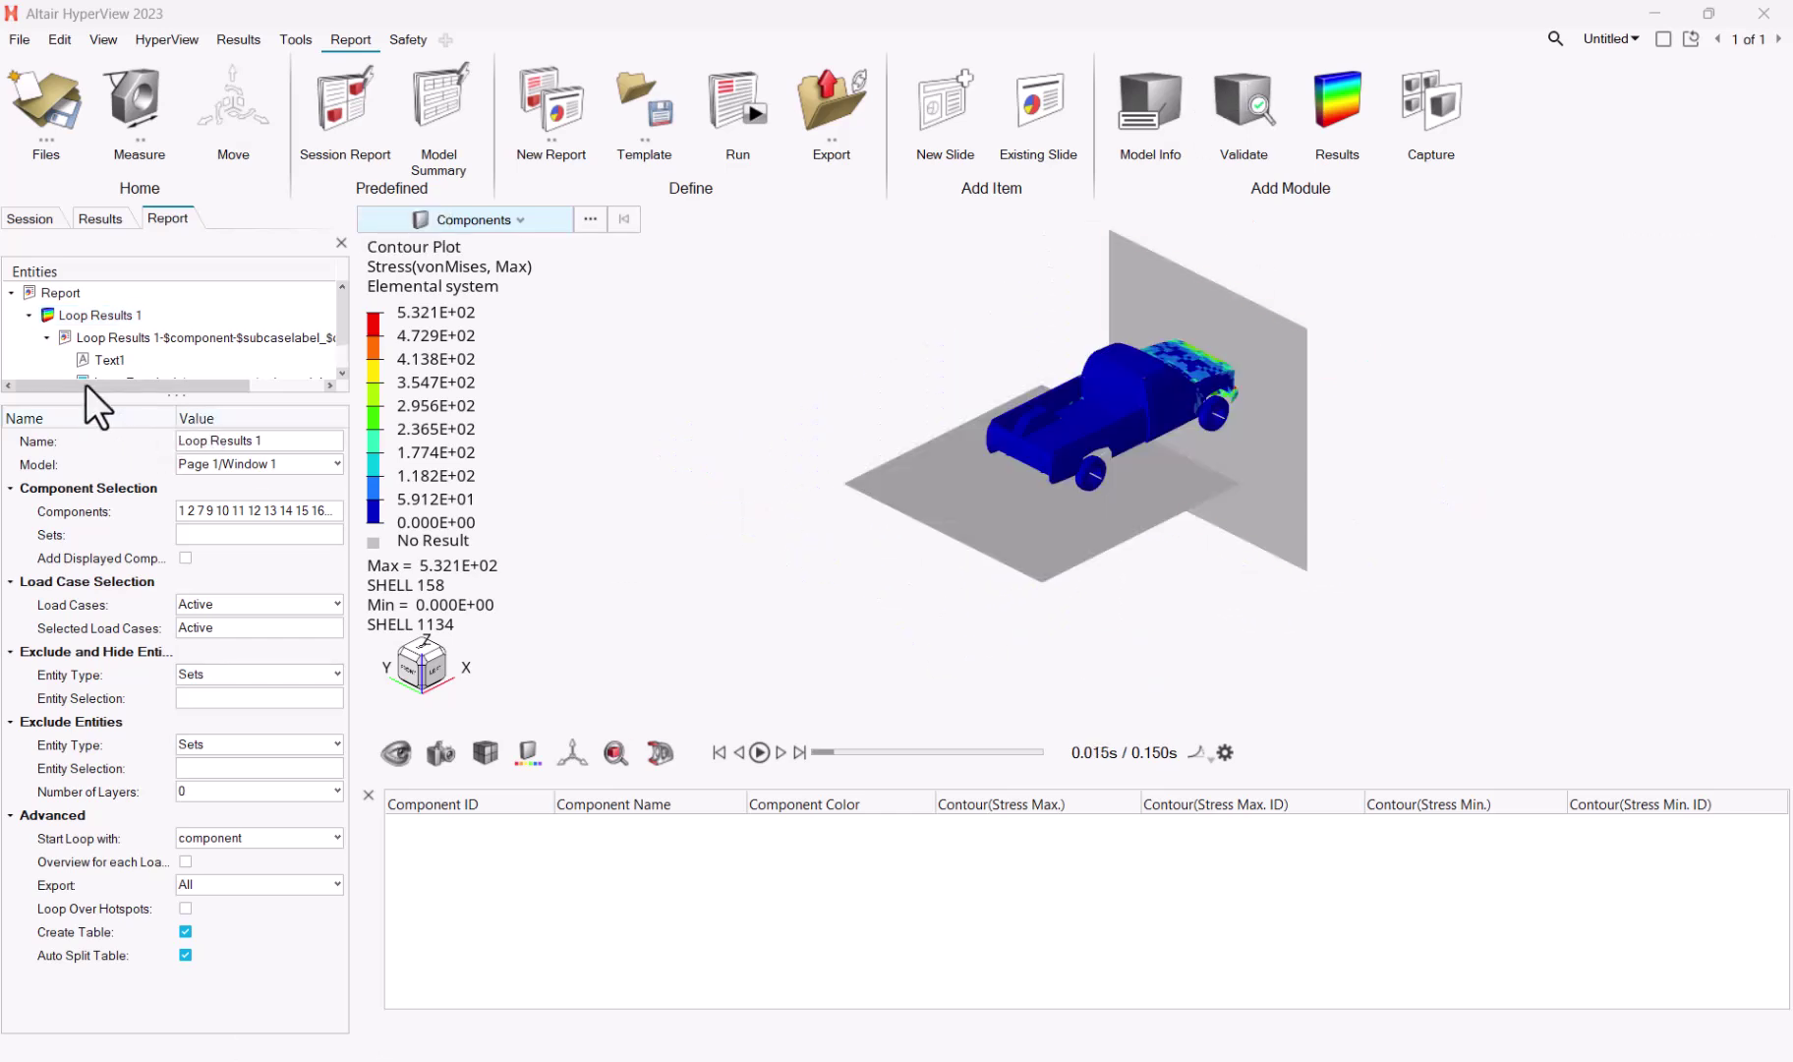
Step: Expand the report Output and preview the BUMPER-Loadcase 1_1 contour slide
{"action": "left_click_drag", "start_coordinate": [346, 313], "coordinate": [342, 345]}
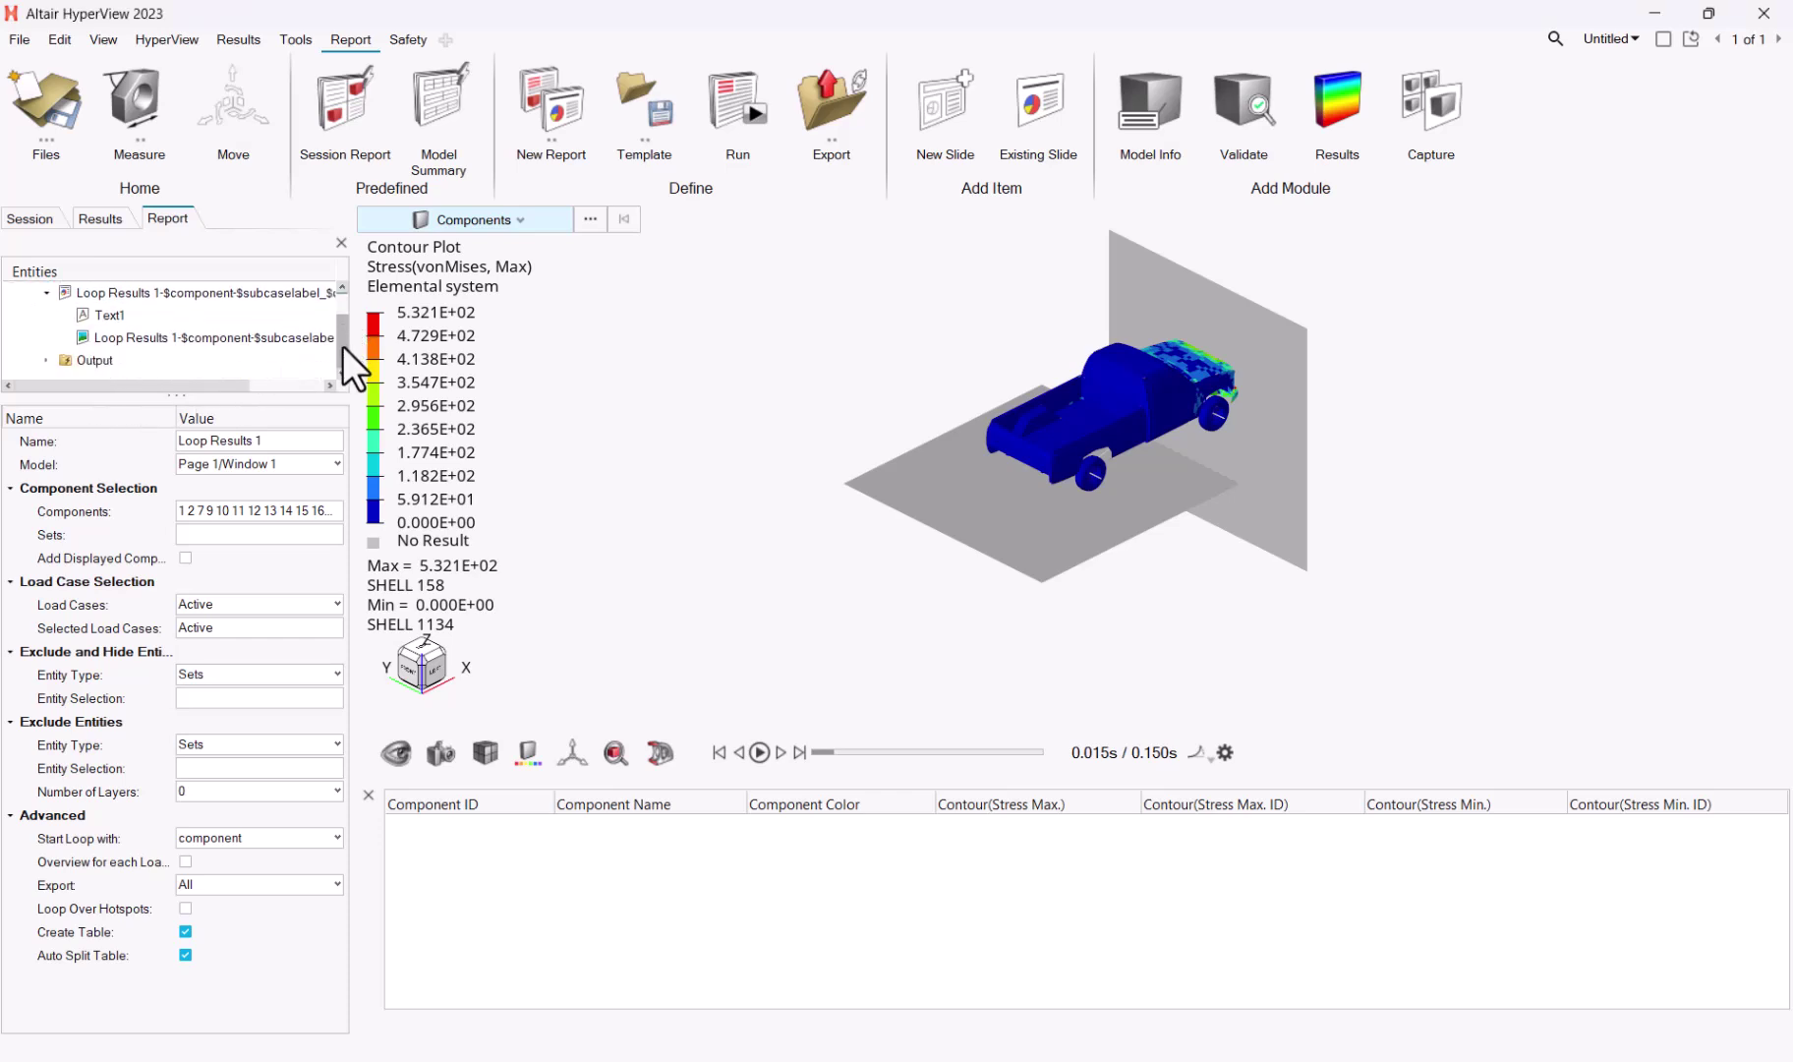
{"action": "left_click_drag", "start_coordinate": [174, 394], "coordinate": [172, 668]}
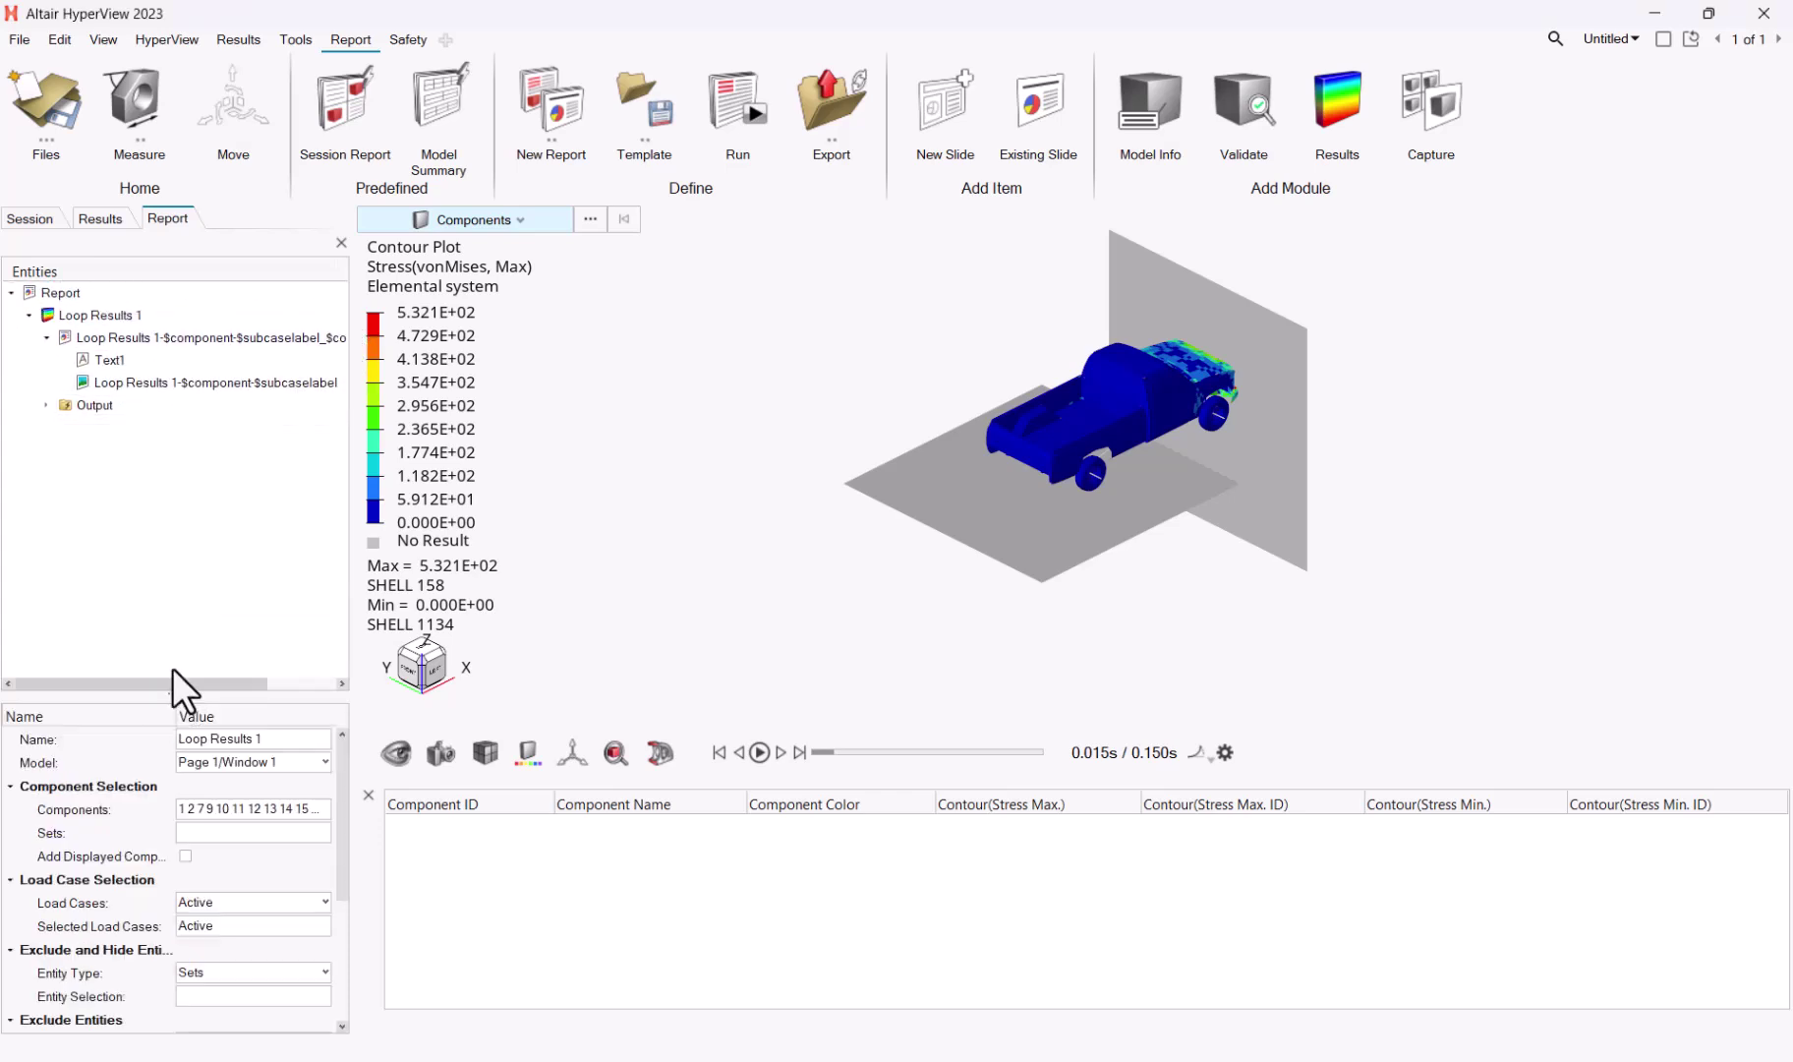
{"action": "left_click", "coordinate": [46, 405]}
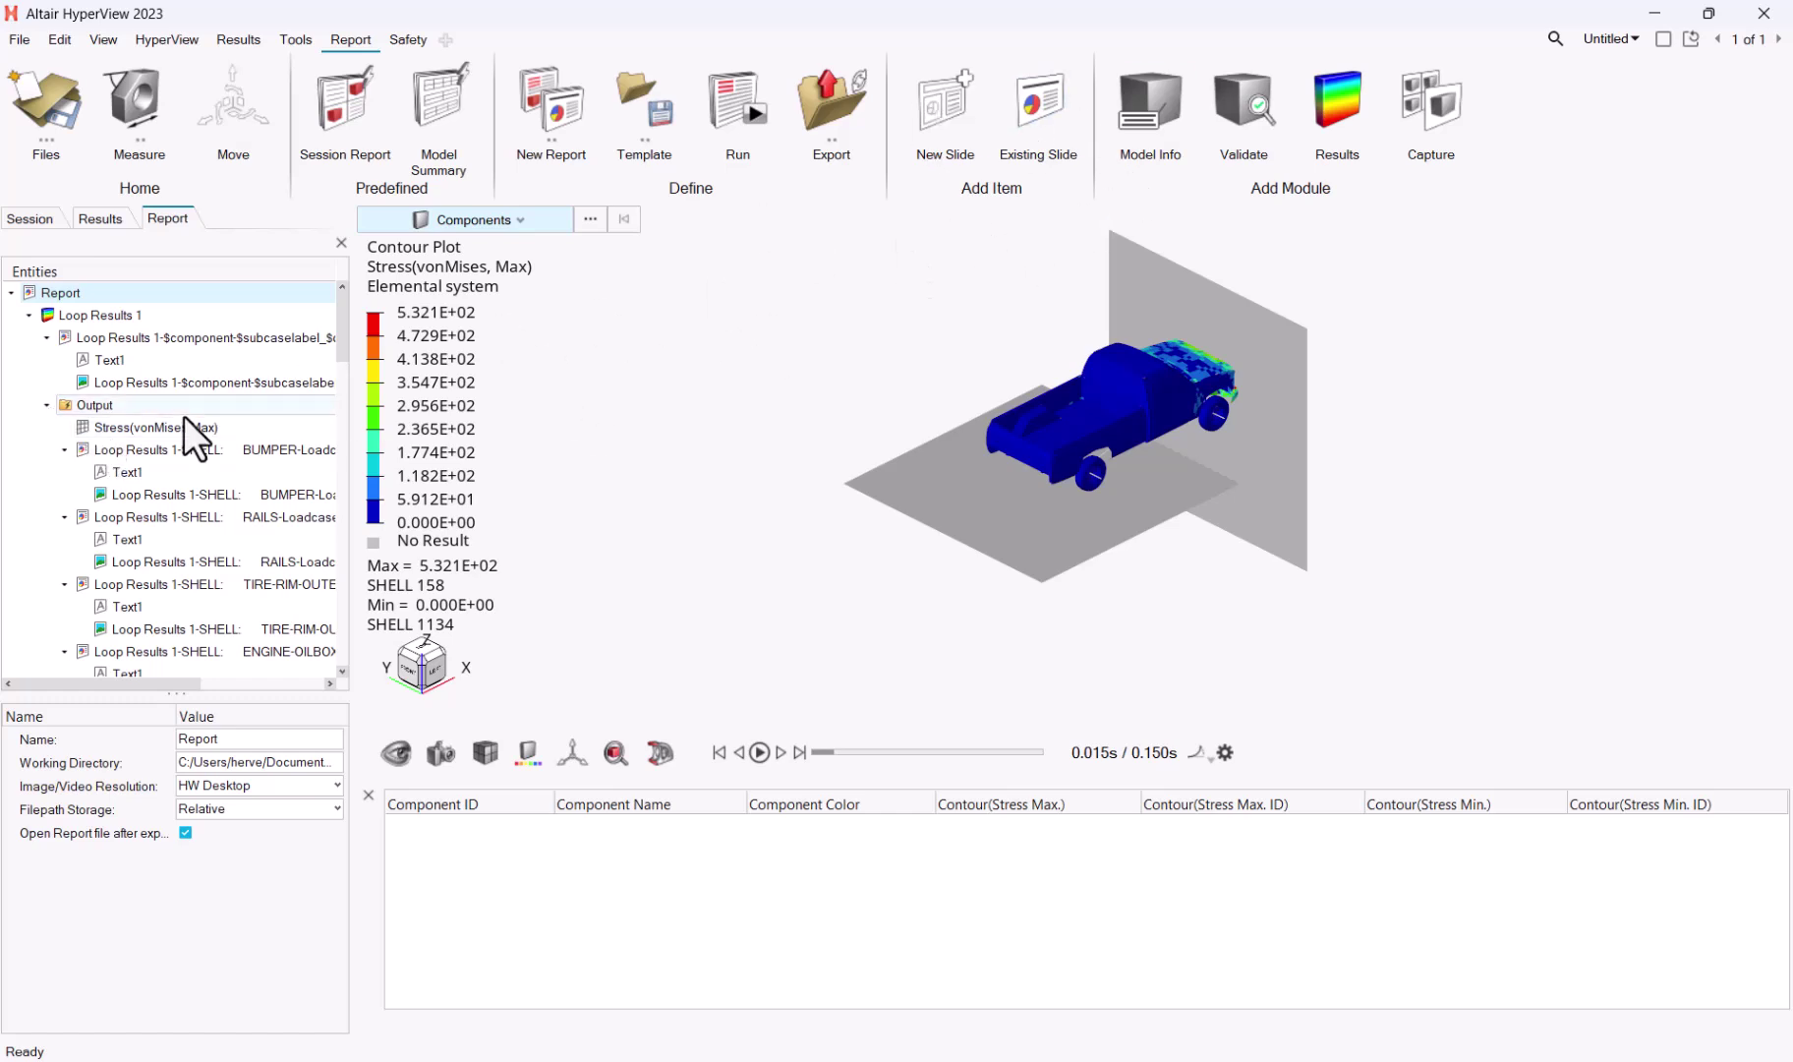
{"action": "left_click", "coordinate": [156, 427]}
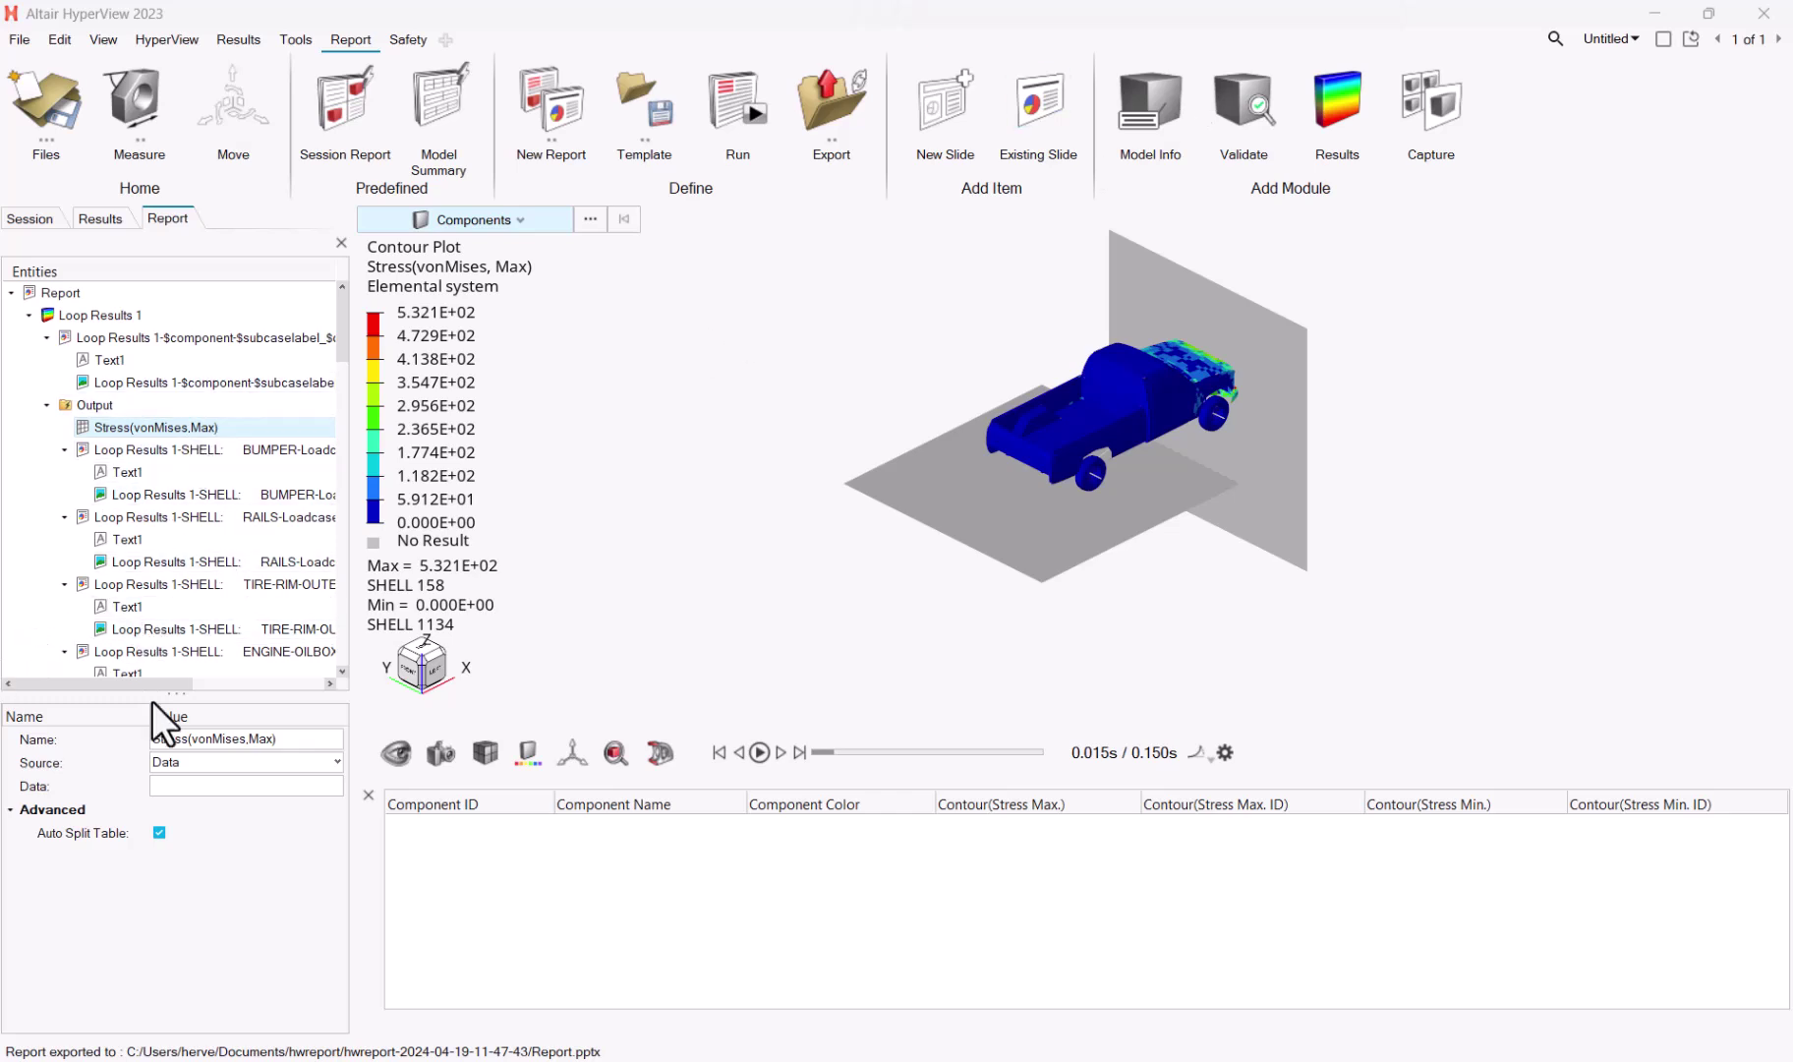
{"action": "left_click_drag", "start_coordinate": [154, 682], "coordinate": [281, 670]}
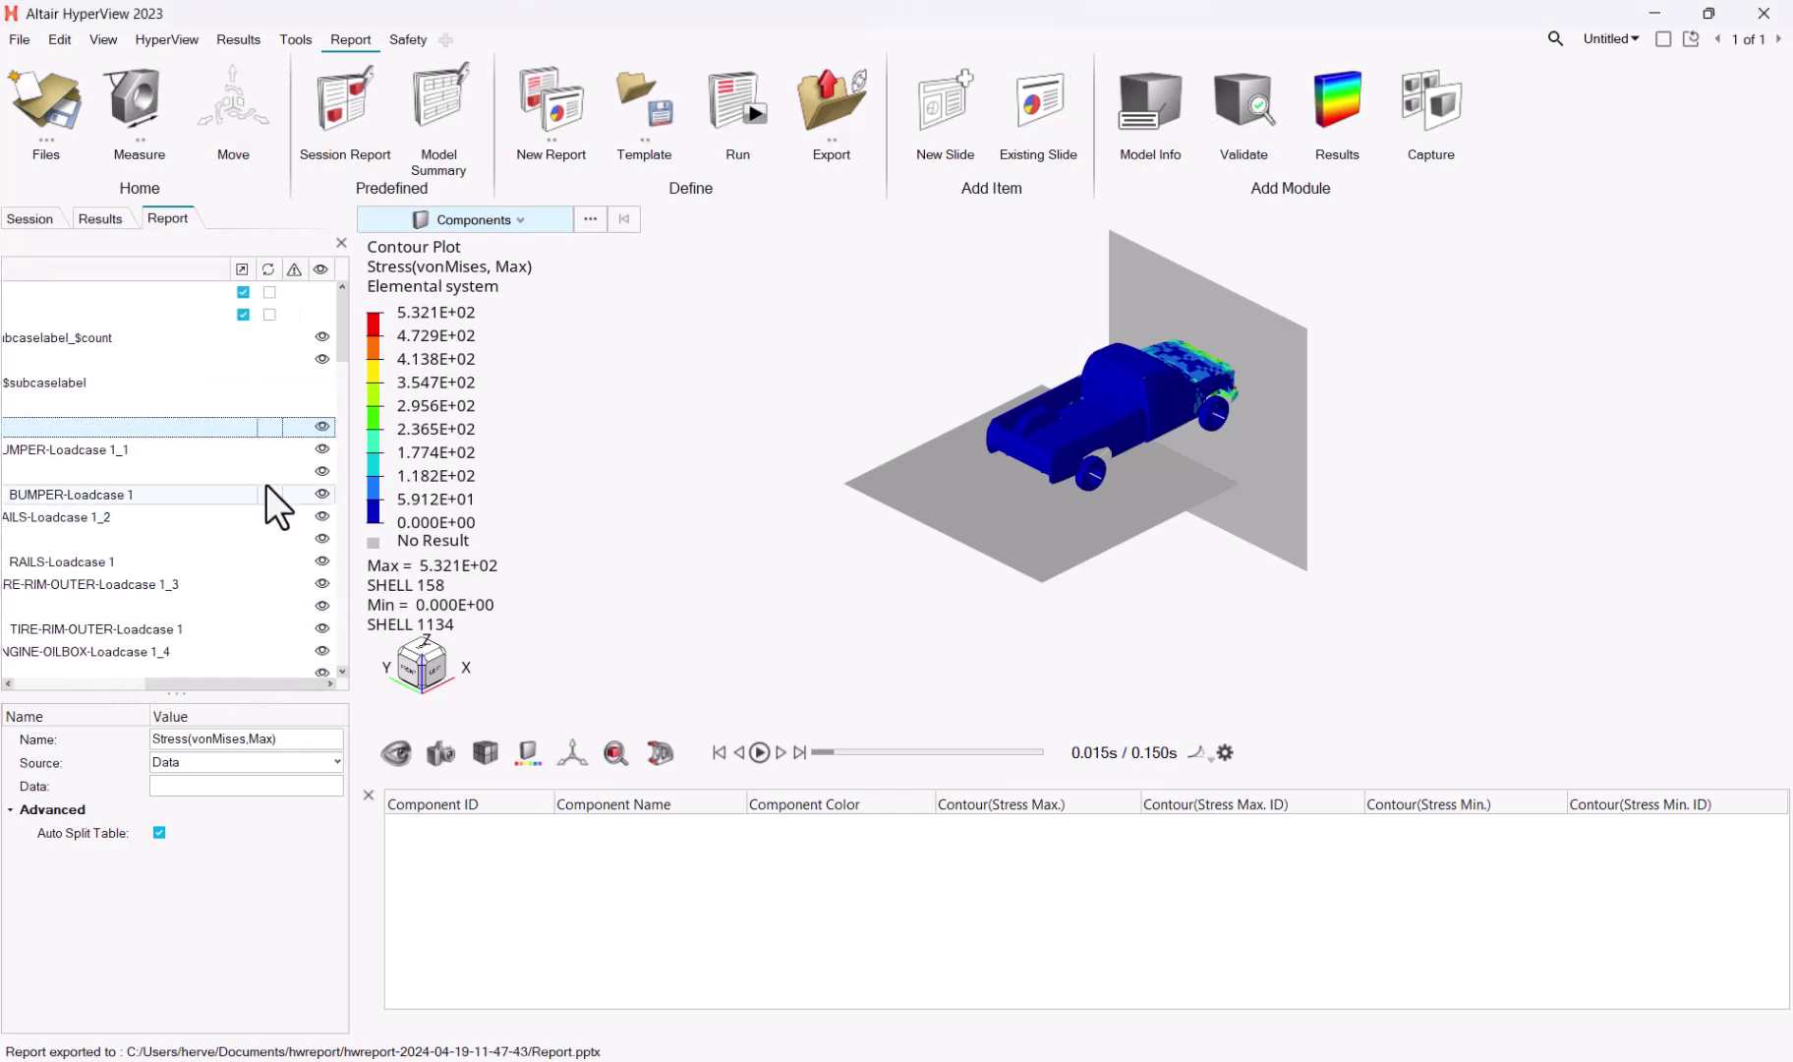
{"action": "left_click", "coordinate": [320, 449]}
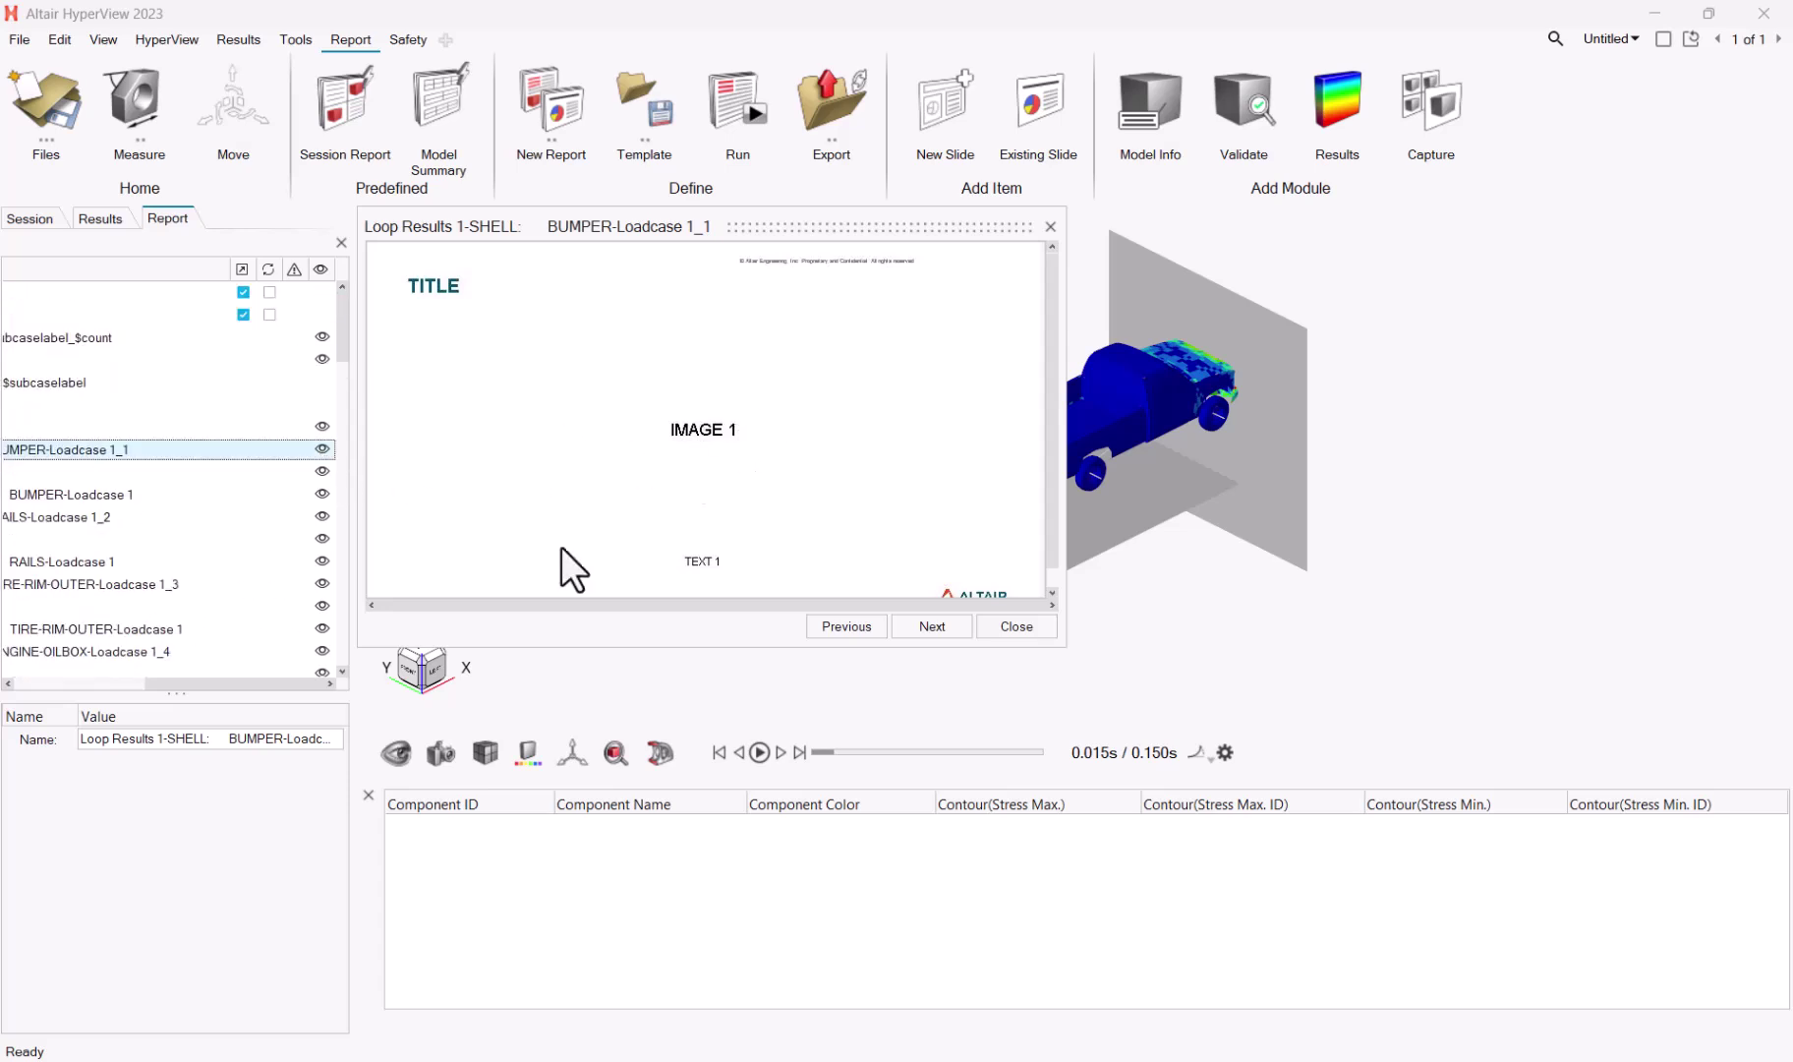
{"action": "left_click", "coordinate": [1017, 626]}
Step: Preview the Stress(vonMises,Max) table listing each component's maximum stress
{"action": "left_click_drag", "start_coordinate": [182, 688], "coordinate": [332, 691]}
{"action": "left_click", "coordinate": [113, 429]}
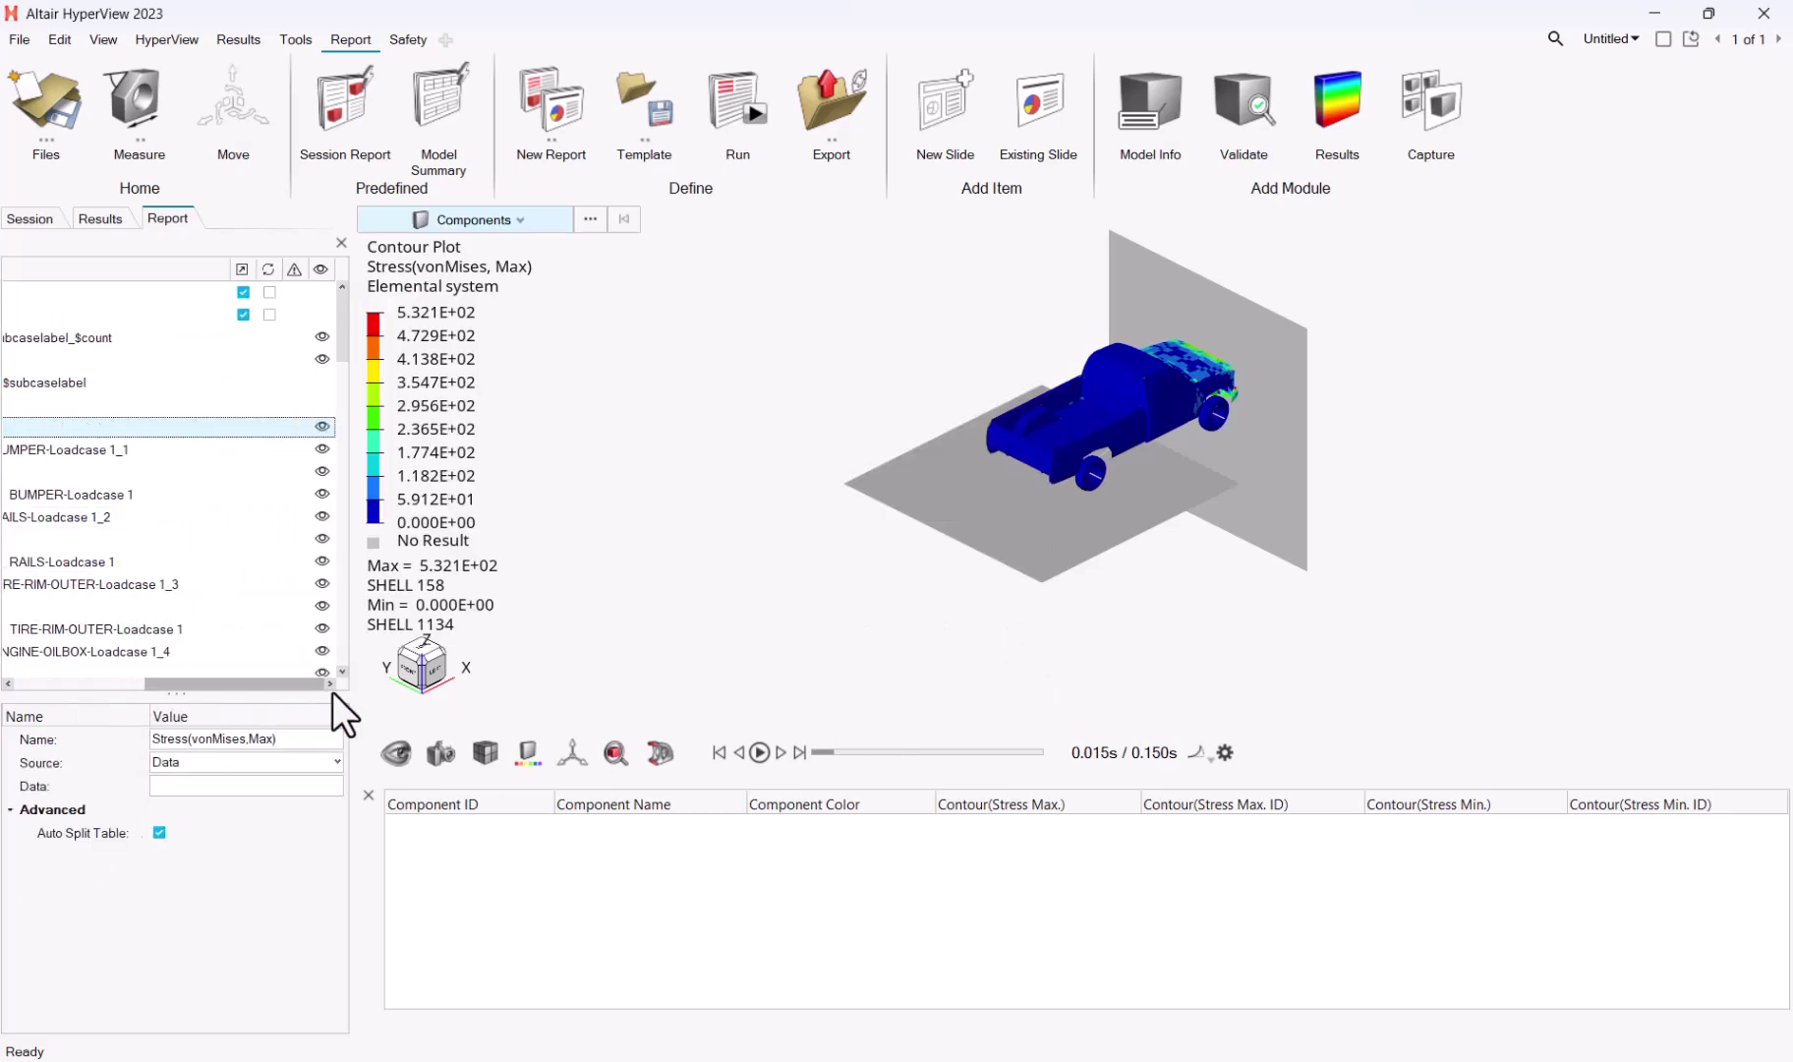
{"action": "left_click", "coordinate": [320, 428]}
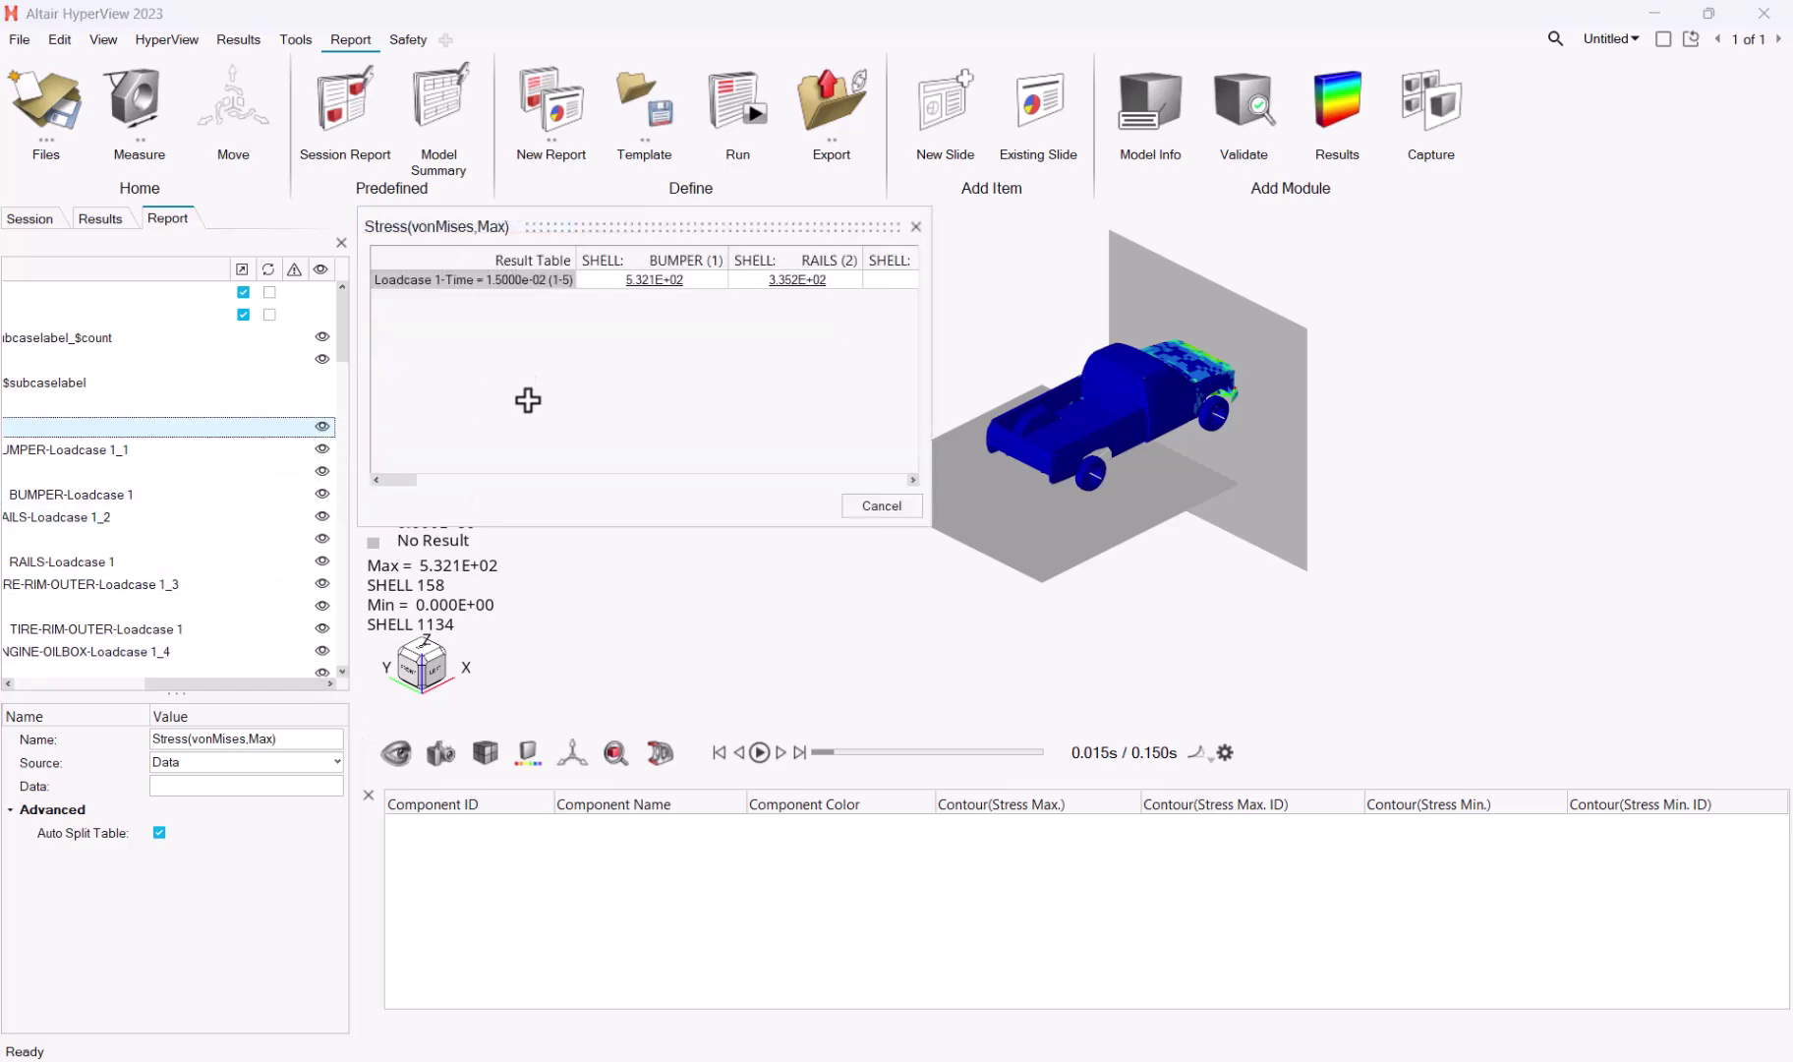
{"action": "left_click_drag", "start_coordinate": [393, 483], "coordinate": [872, 379]}
Step: Close the table preview and export the report, overwriting the existing Report.pptx
{"action": "left_click", "coordinate": [914, 227]}
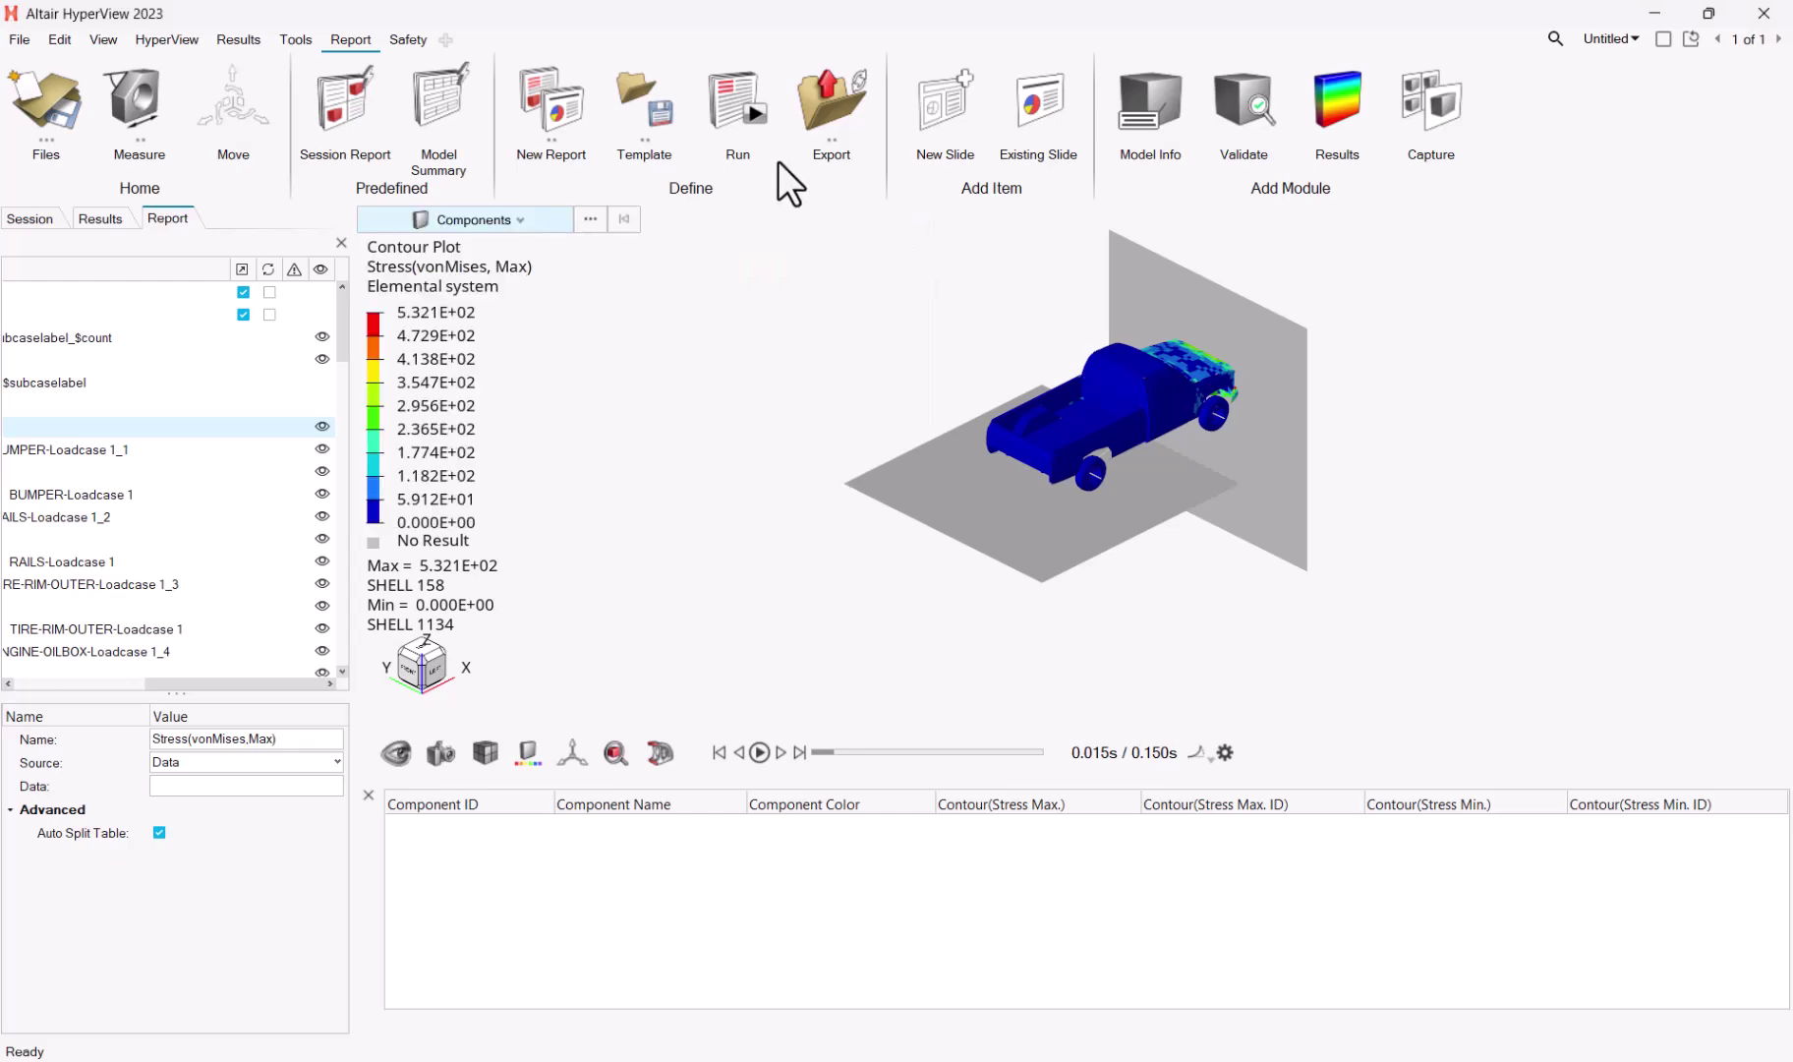
{"action": "left_click", "coordinate": [821, 121]}
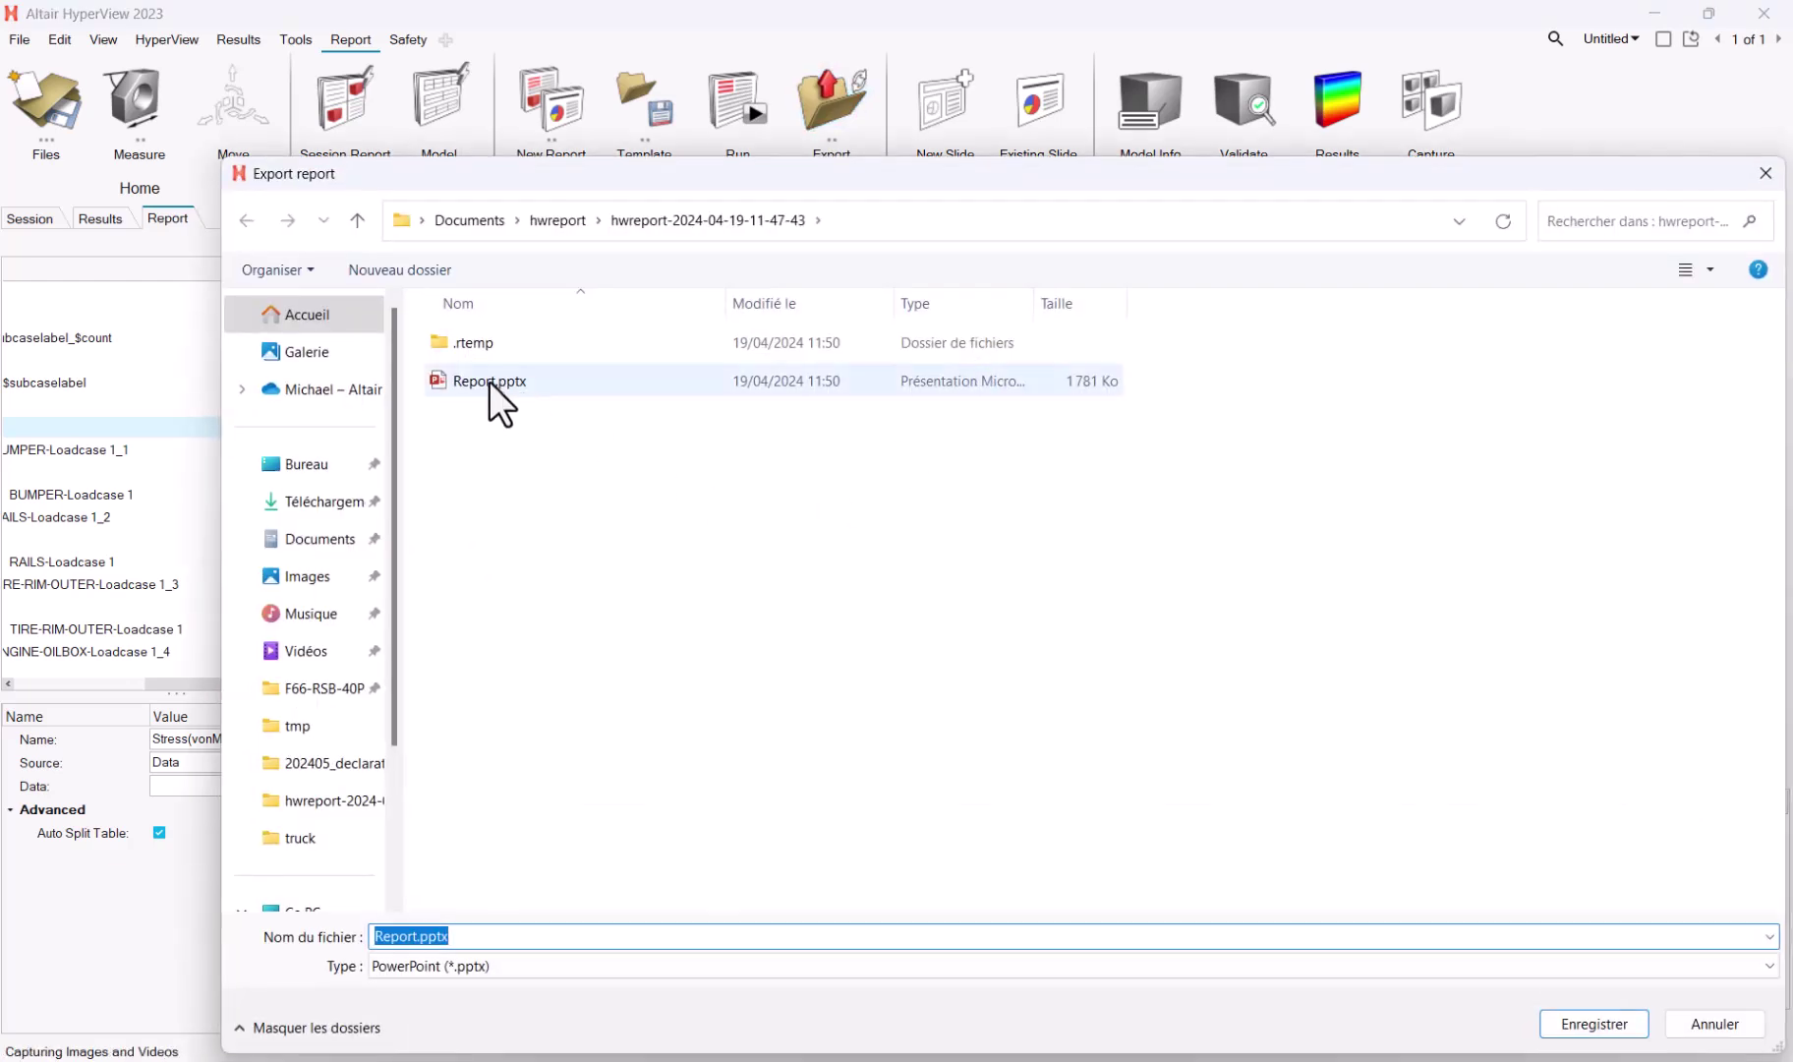
{"action": "left_click", "coordinate": [489, 381]}
{"action": "left_click", "coordinate": [1597, 1023]}
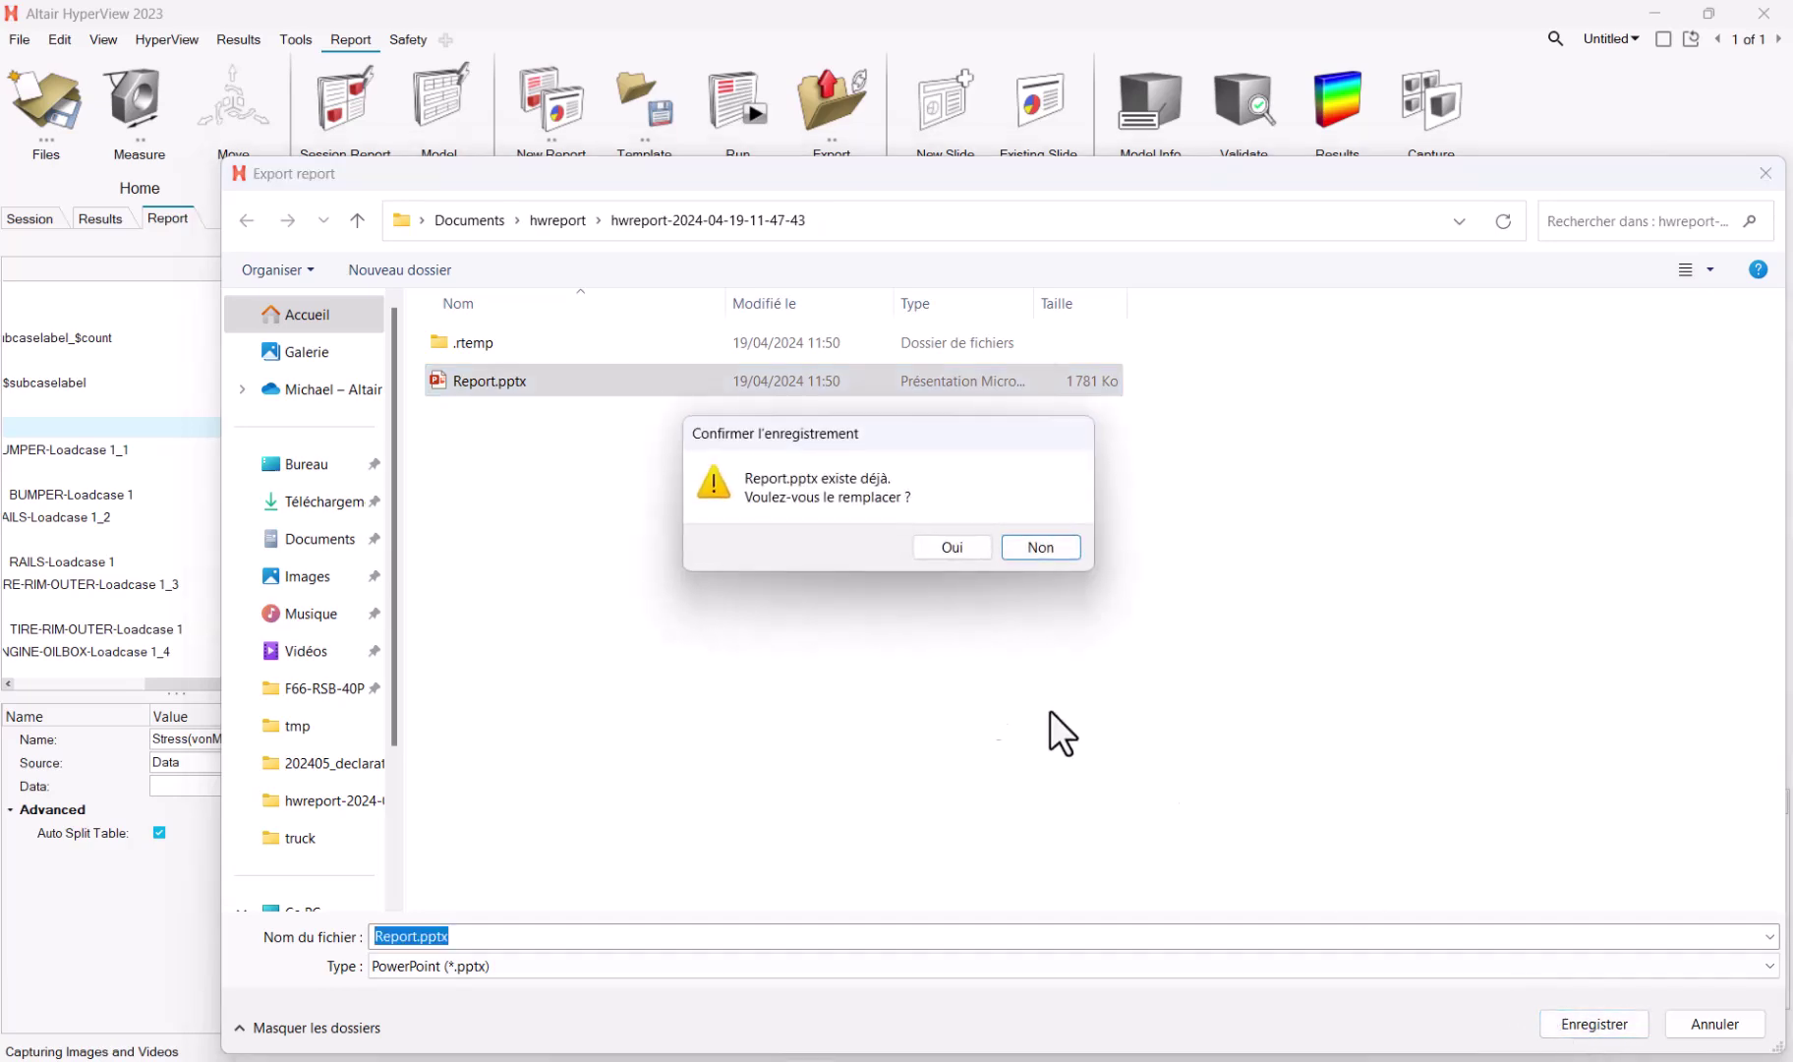
{"action": "left_click", "coordinate": [952, 548]}
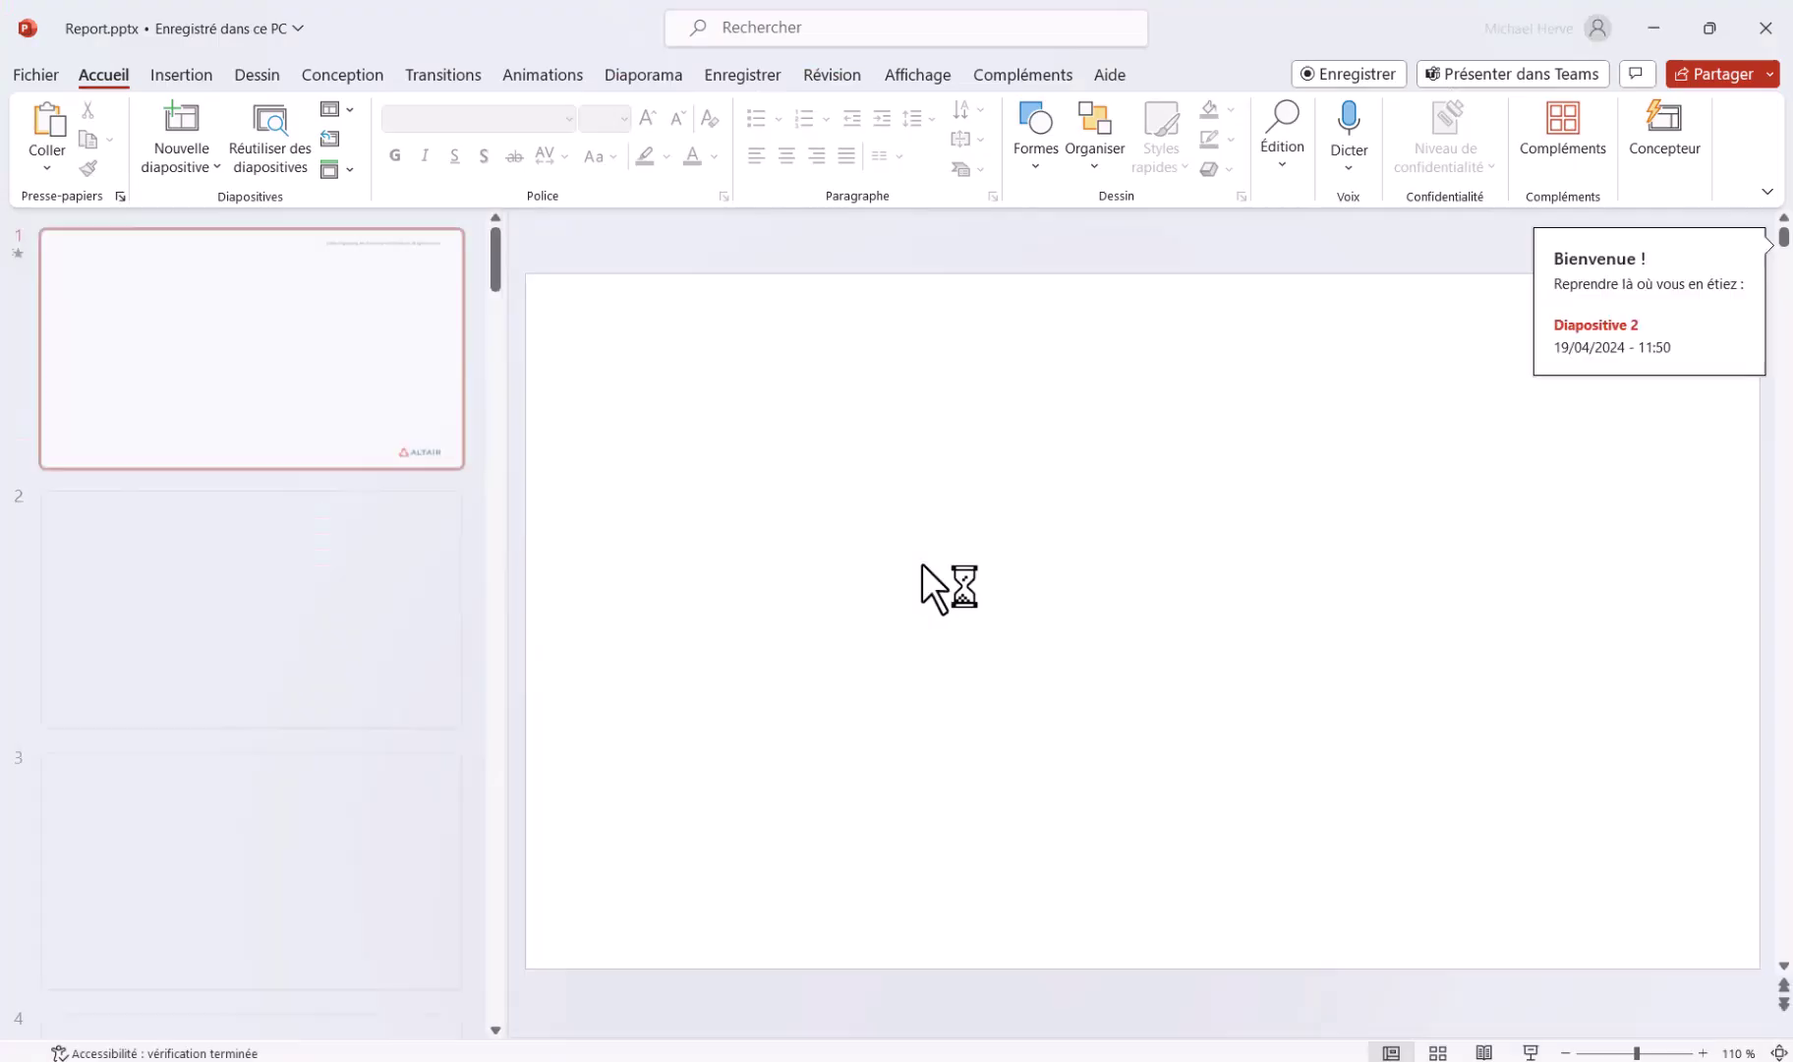
Step: Review the slide 2 stress table and per-part contour slides like ENGINE-OILBOX, then minimize PowerPoint
{"action": "left_click", "coordinate": [150, 656]}
{"action": "scroll", "coordinate": [150, 654], "scroll_direction": "down", "scroll_amount": 10}
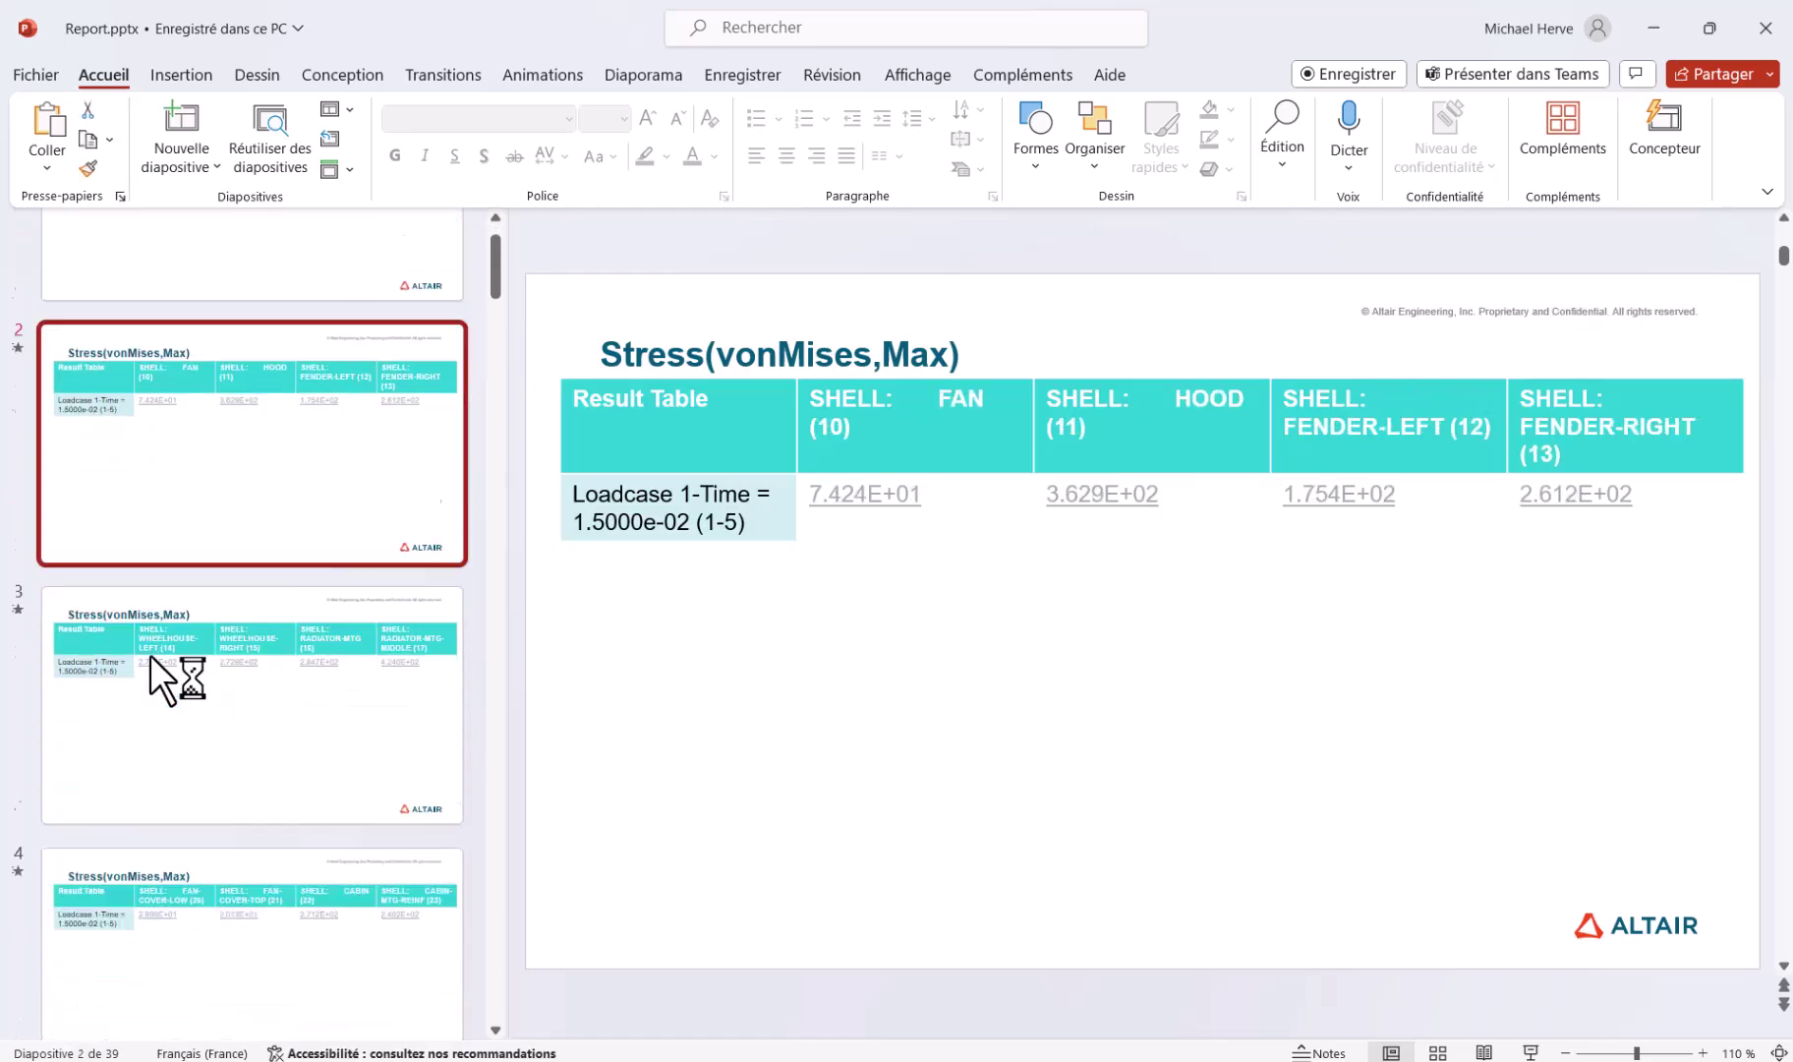
{"action": "scroll", "coordinate": [152, 657], "scroll_direction": "down", "scroll_amount": 5}
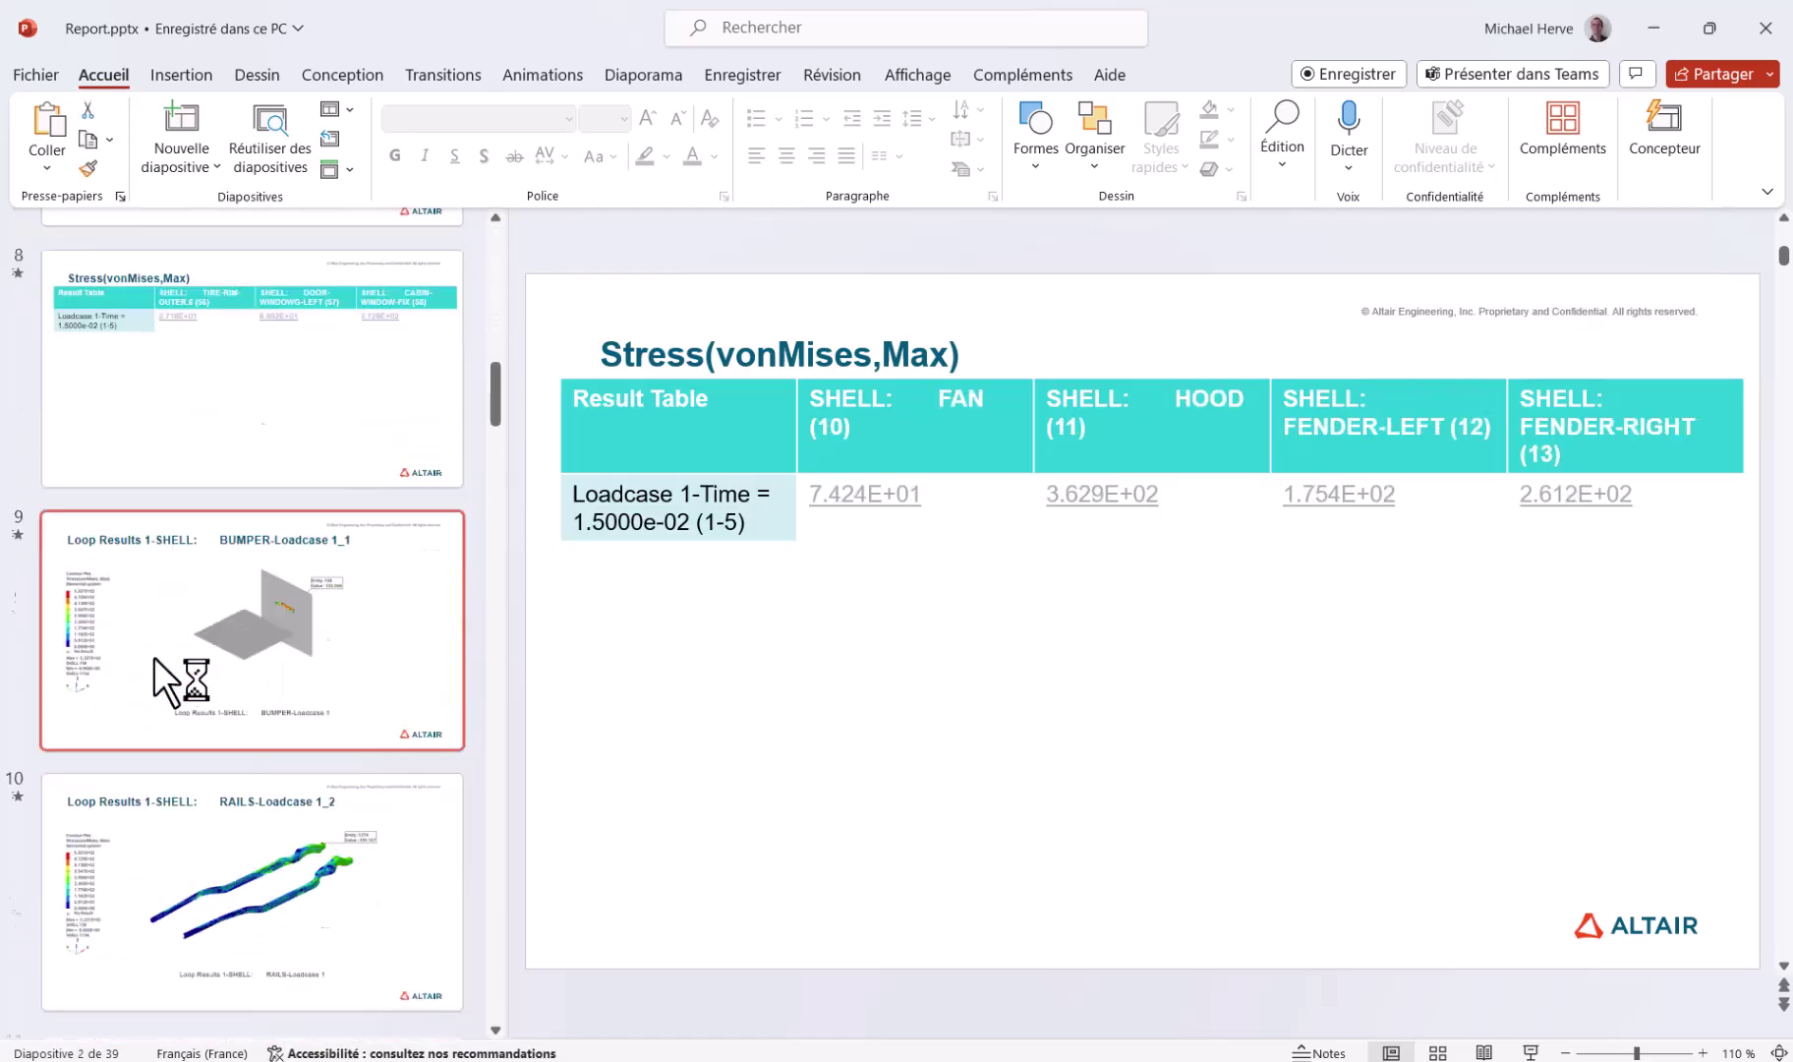
{"action": "left_click", "coordinate": [153, 657]}
{"action": "scroll", "coordinate": [152, 656], "scroll_direction": "down", "scroll_amount": 5}
{"action": "left_click", "coordinate": [158, 662]}
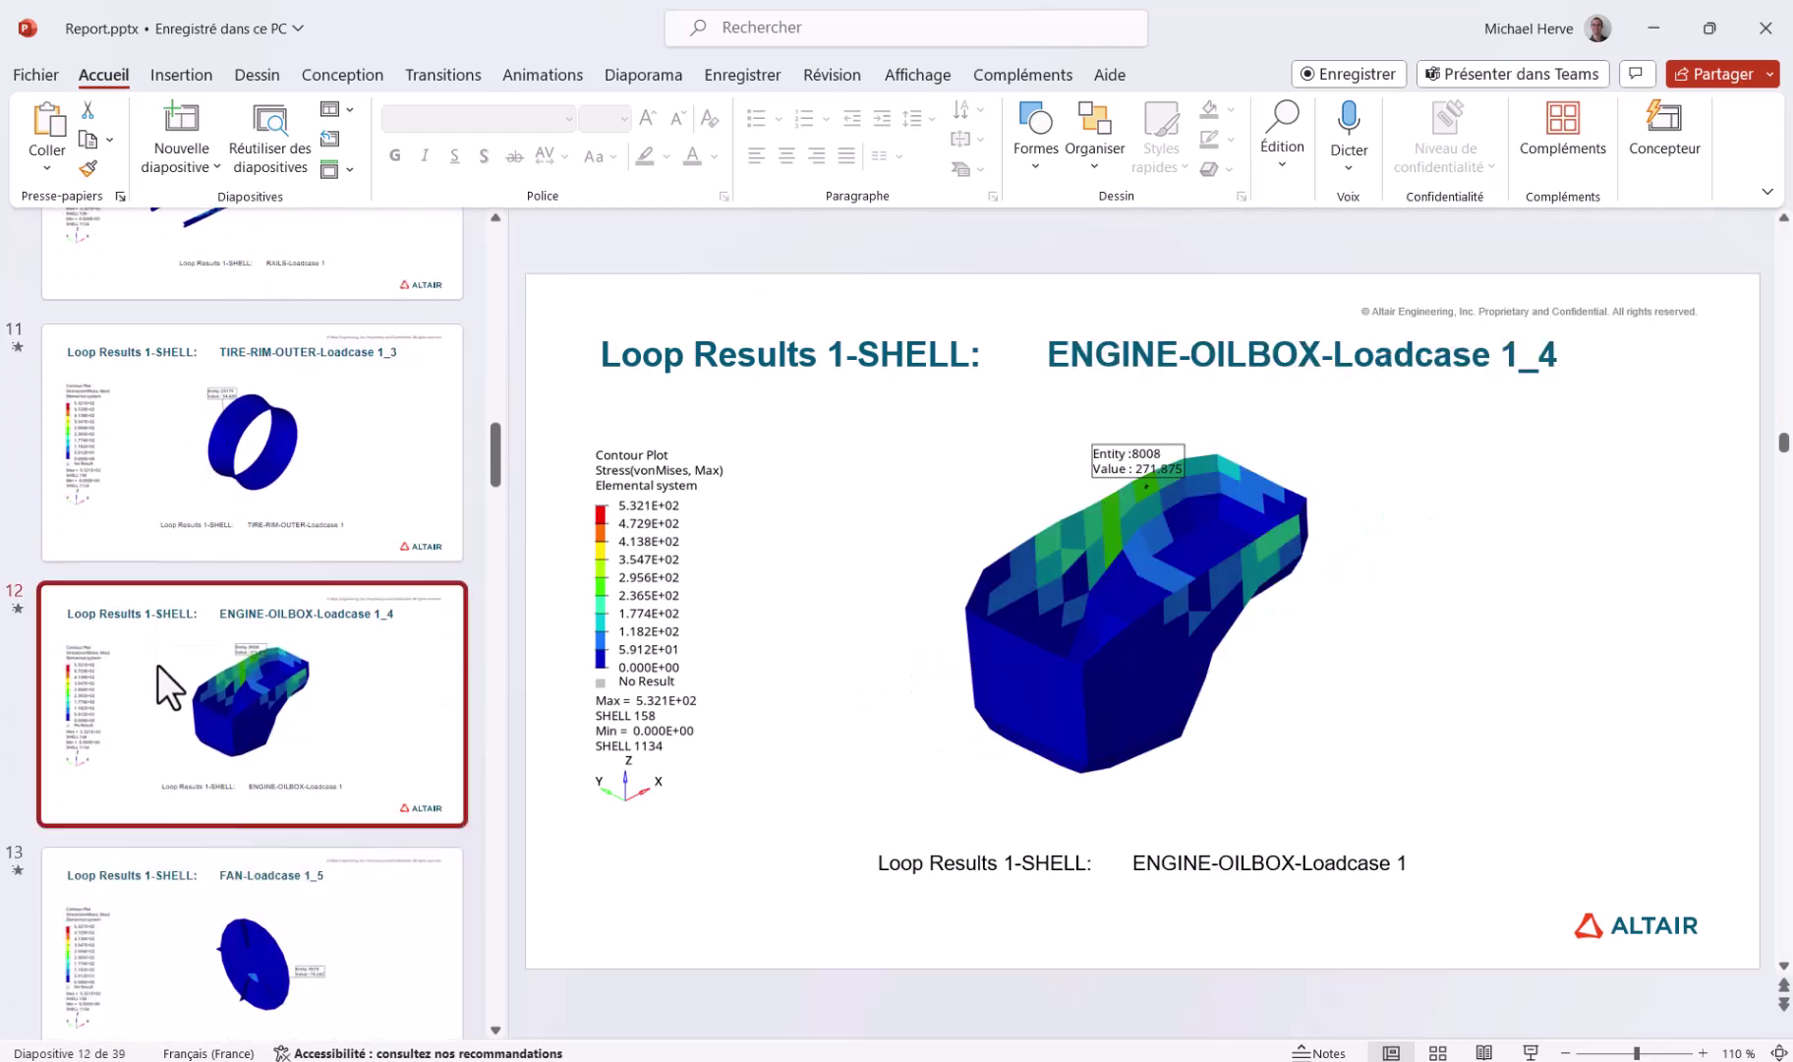
{"action": "left_click", "coordinate": [1657, 29]}
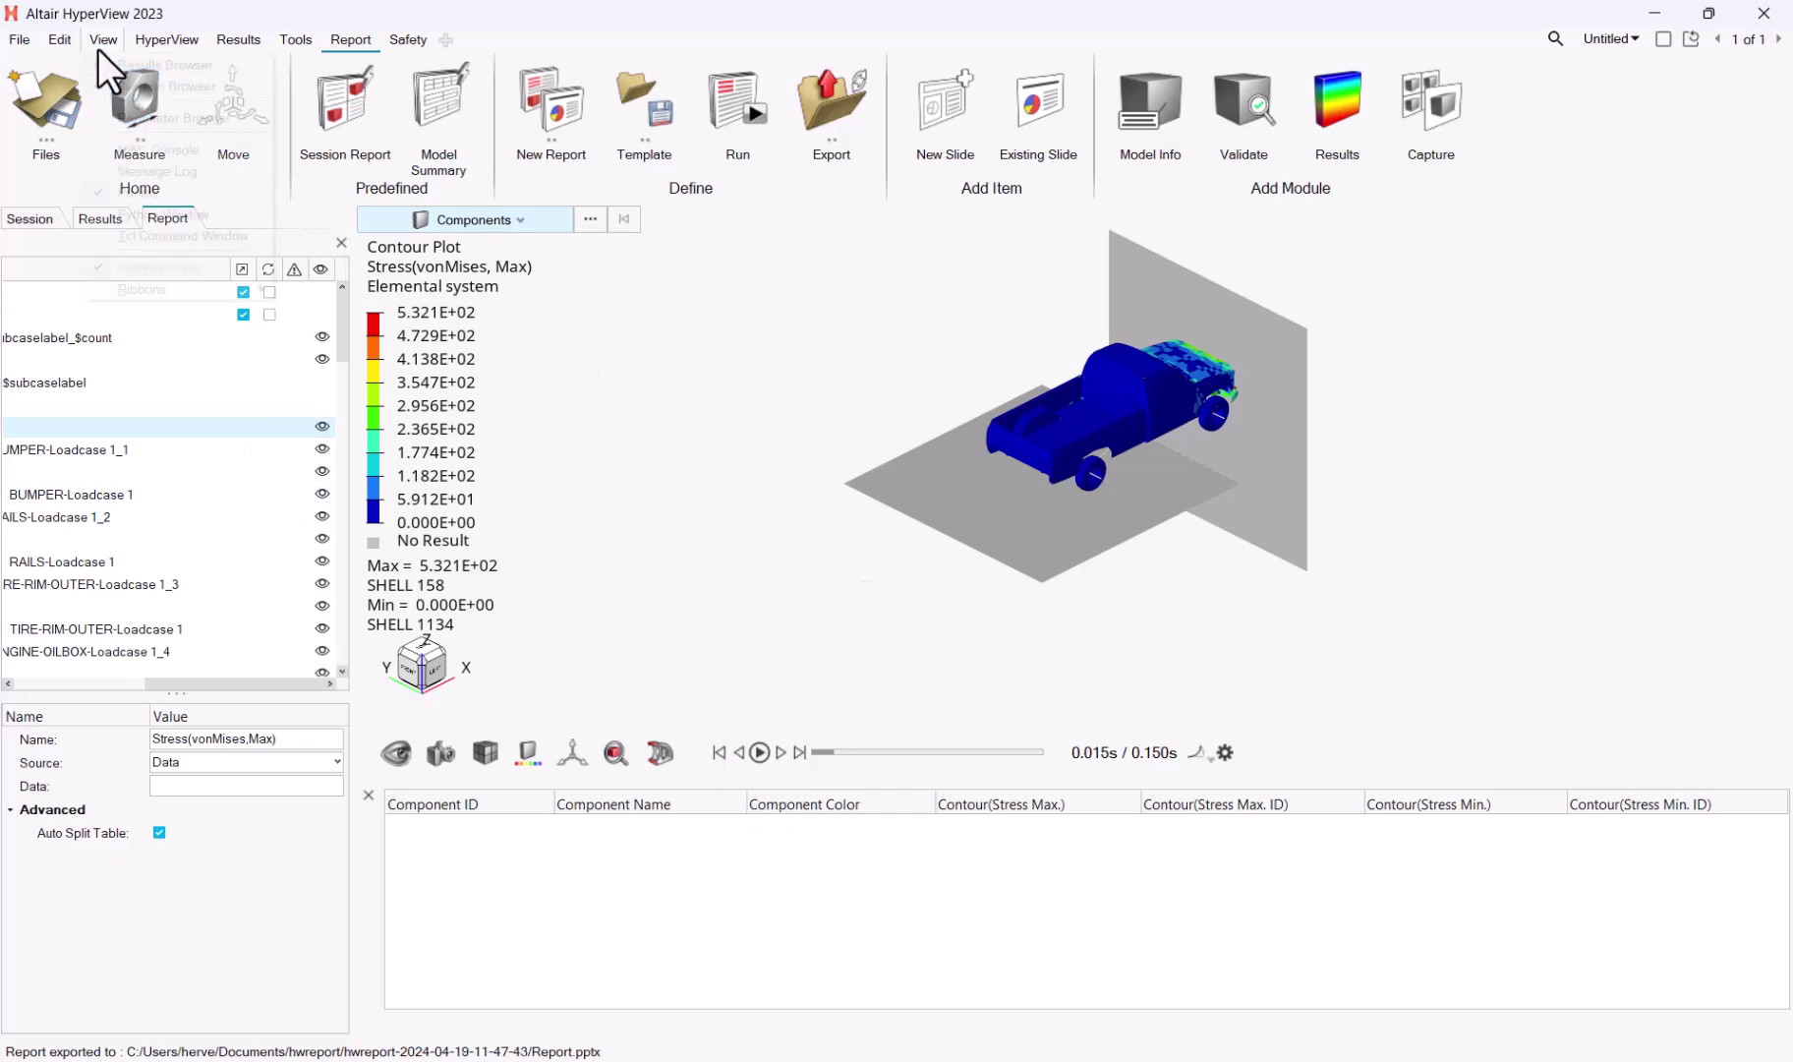
Step: In the HWC console, copy the last Report.pptx export command into the command line
{"action": "left_click", "coordinate": [158, 147]}
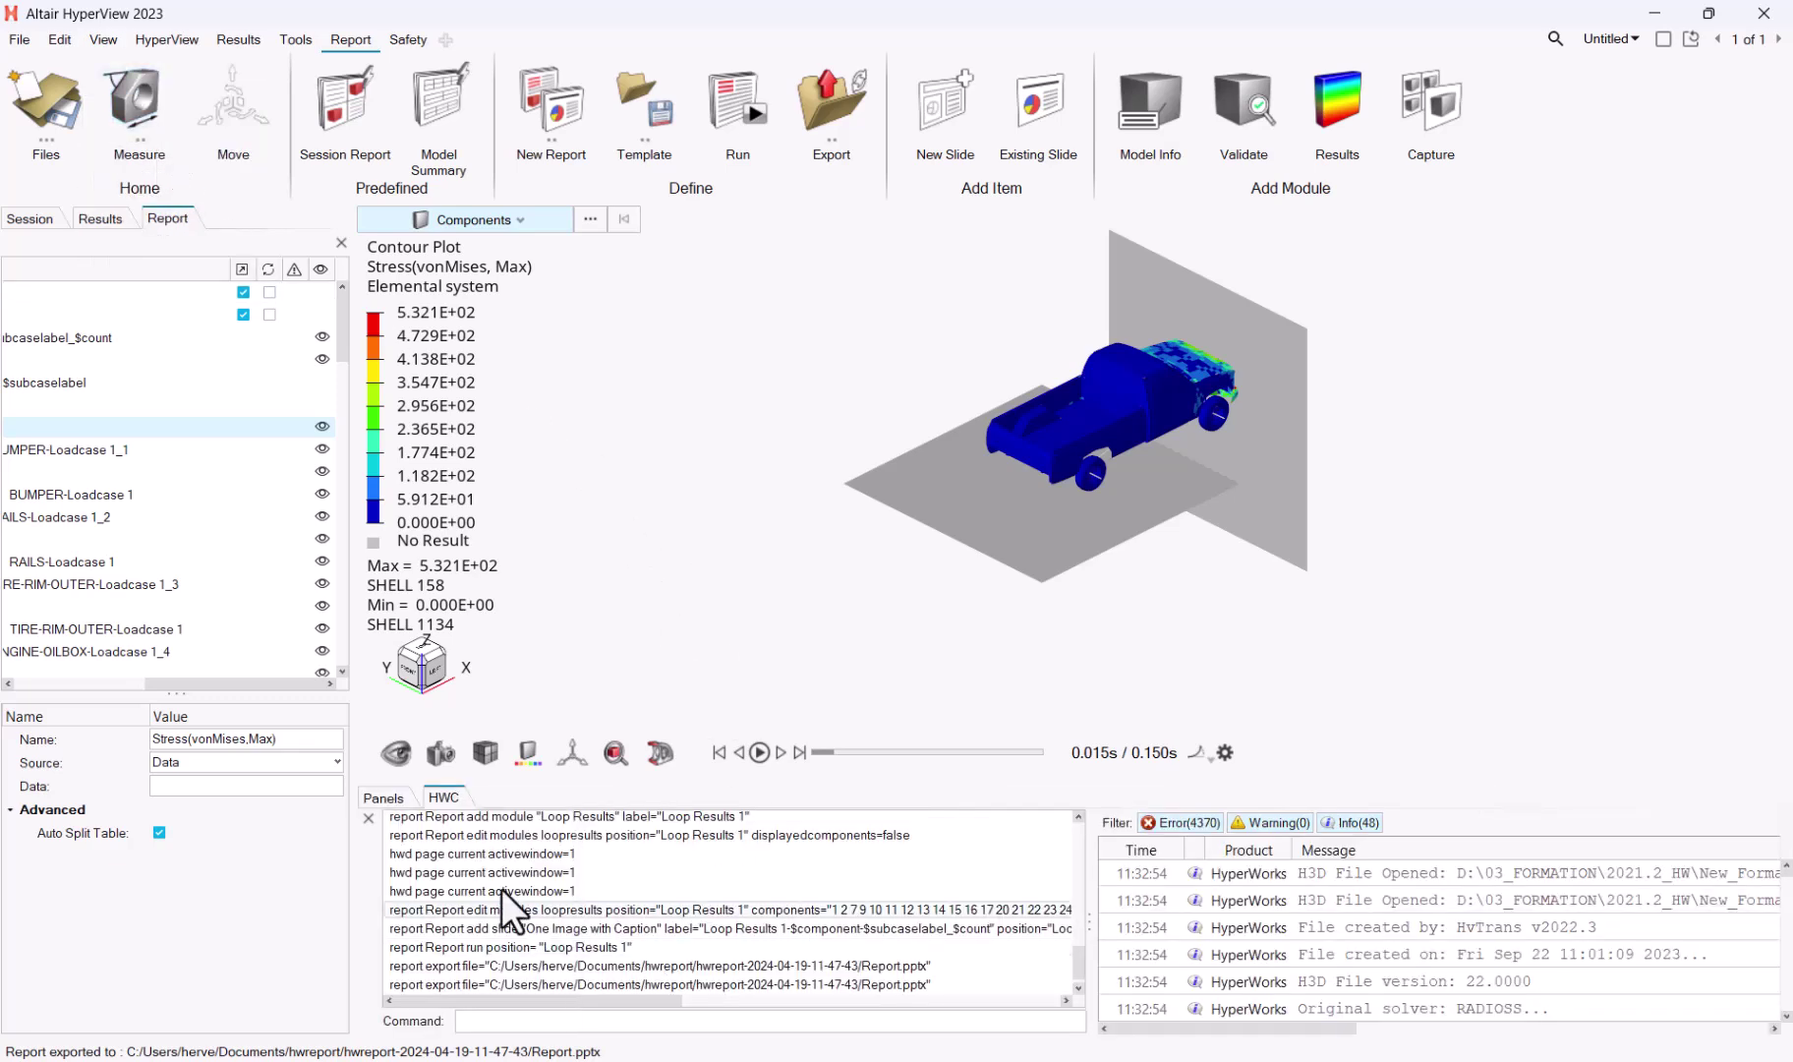
{"action": "left_click", "coordinate": [485, 983]}
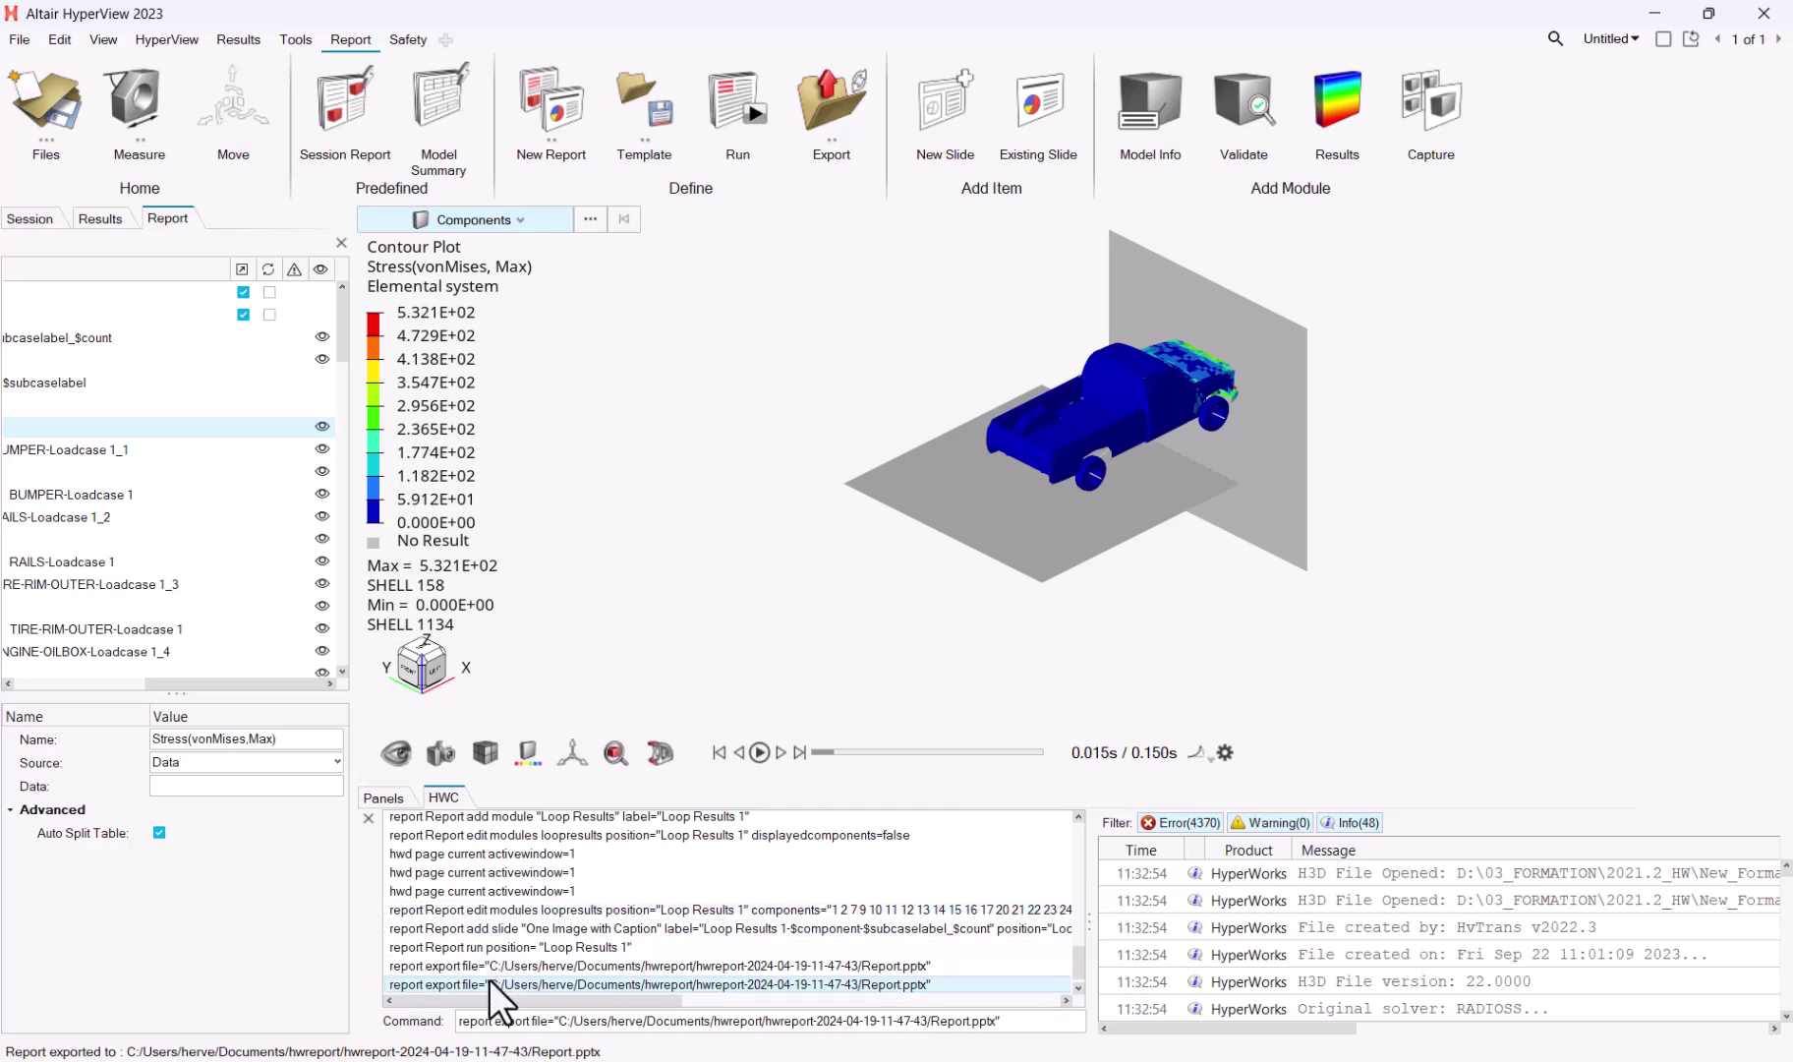
{"action": "right_click", "coordinate": [487, 988]}
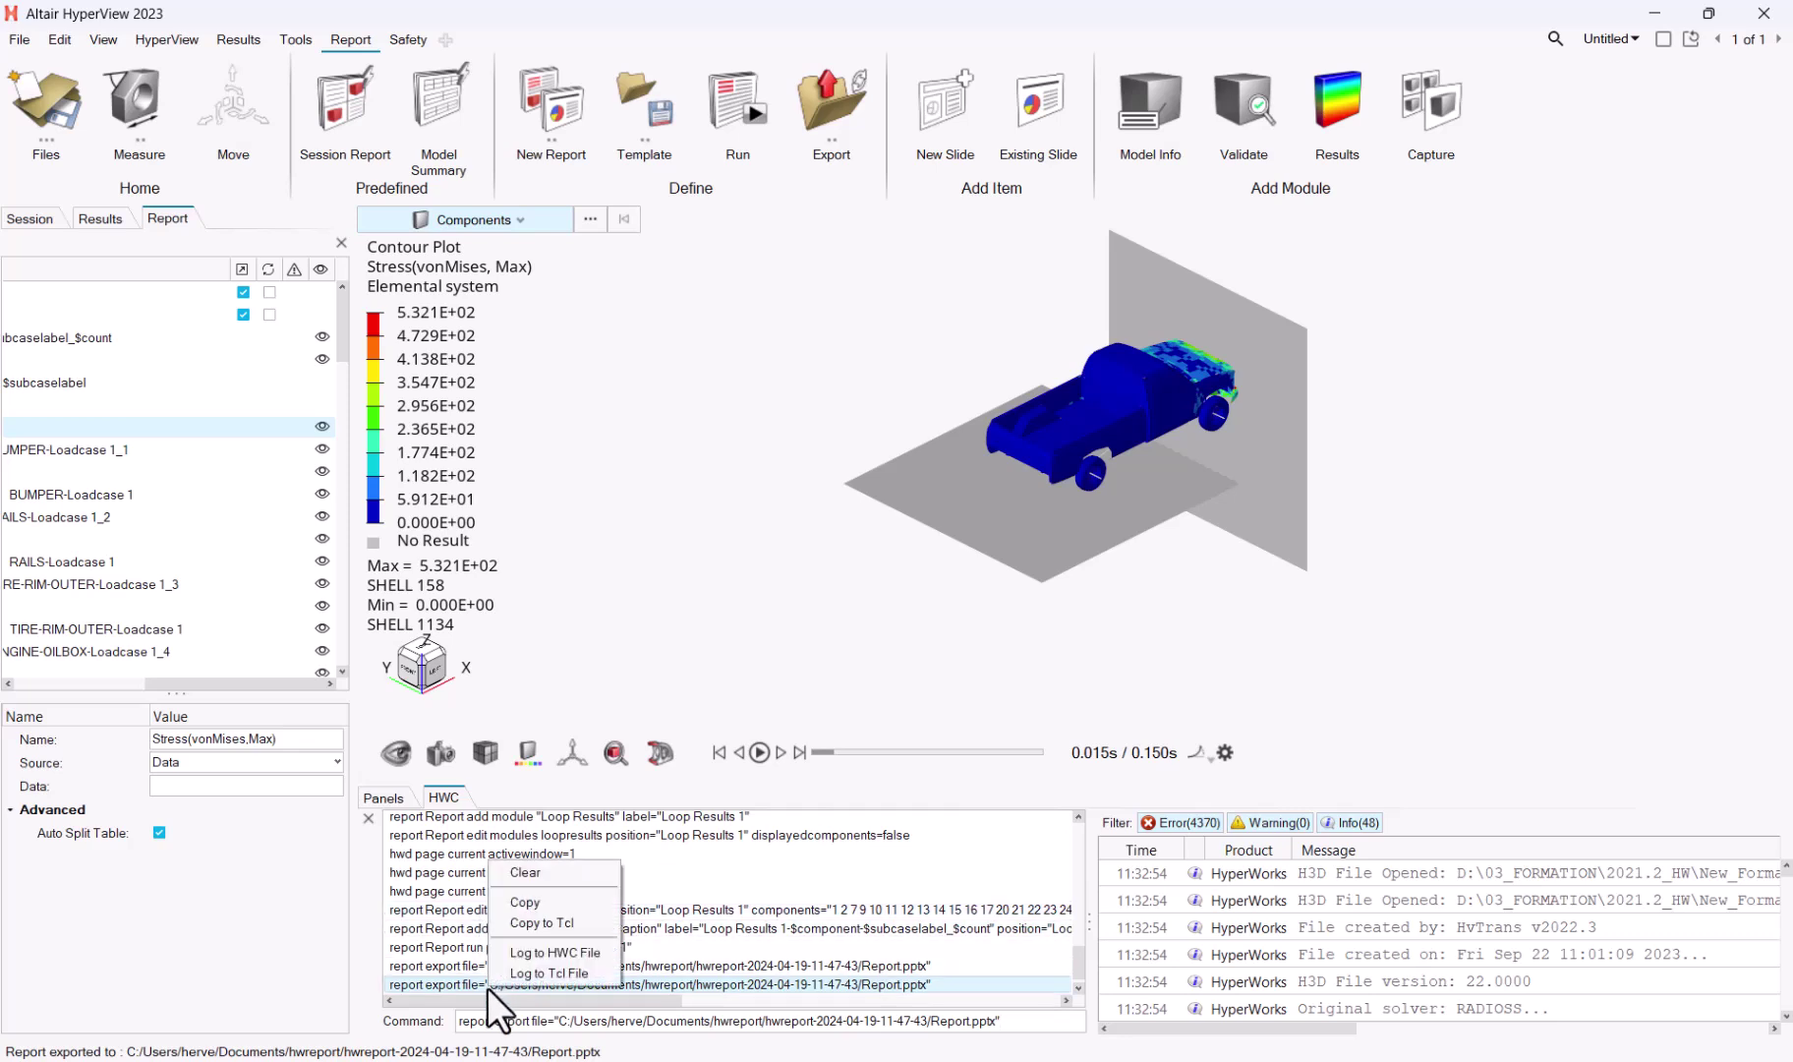